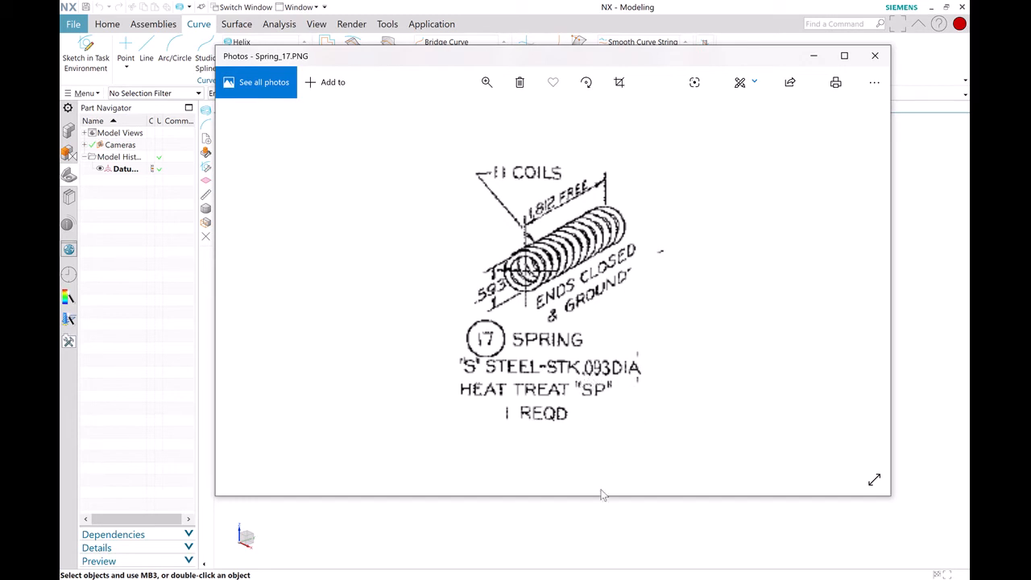
# Start an along-vector helix and place its origin at the datum coordinate system's origin
pyautogui.click(546, 525)
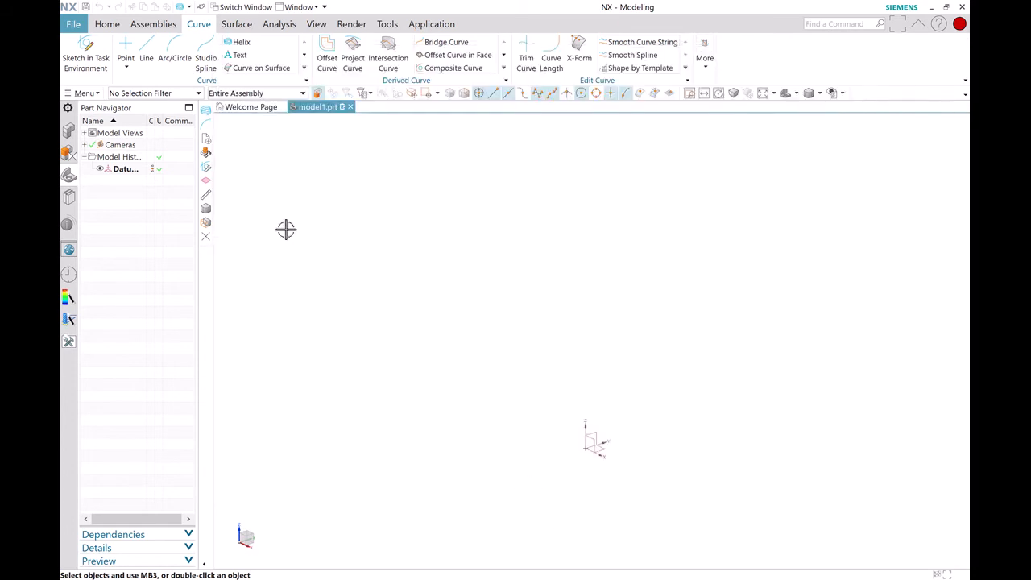
pyautogui.keyDown('shift'); pyautogui.moveTo(544, 484); pyautogui.dragTo(534, 440, button='middle'); pyautogui.keyUp('shift')
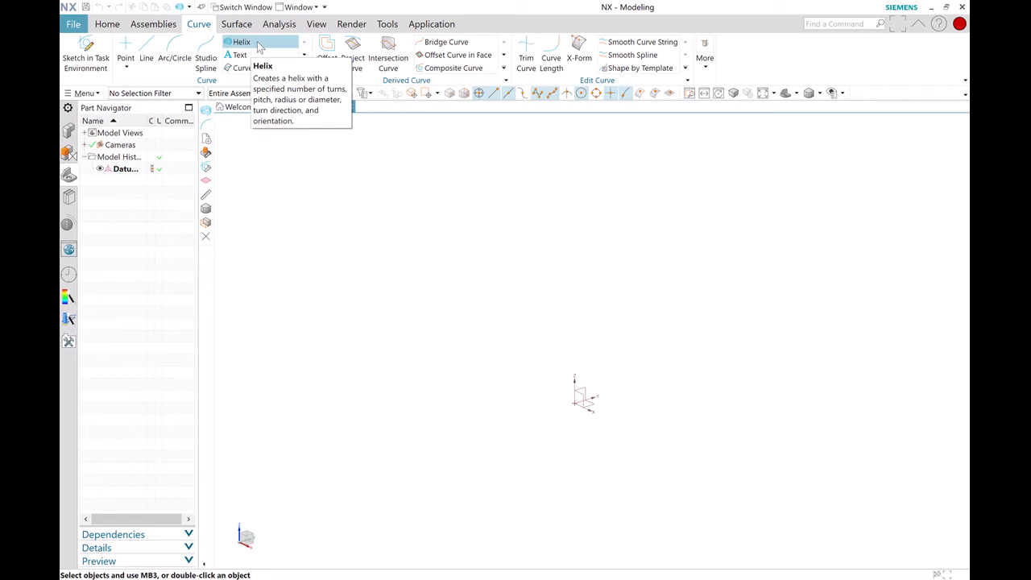
pyautogui.click(846, 23)
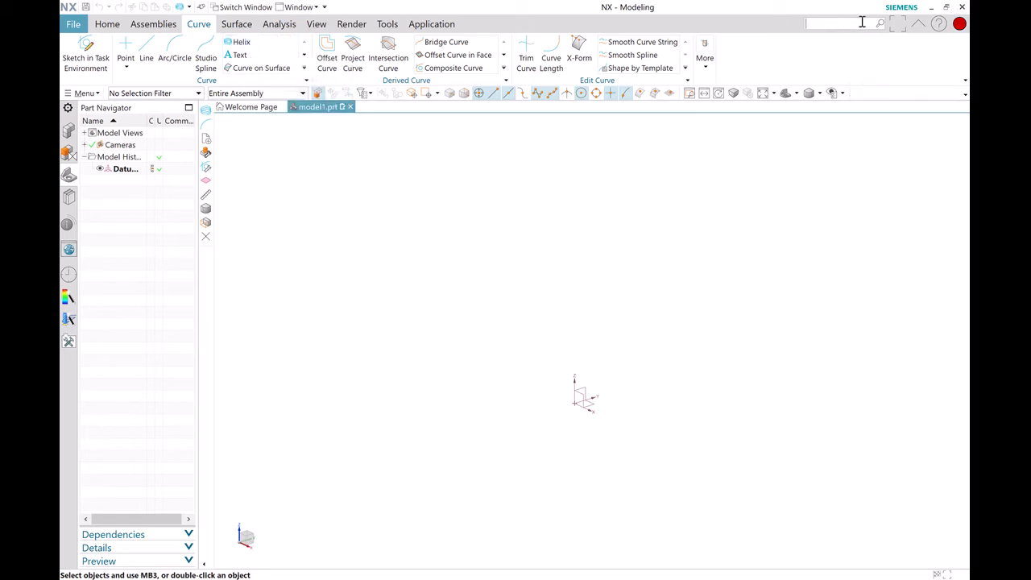
pyautogui.click(241, 42)
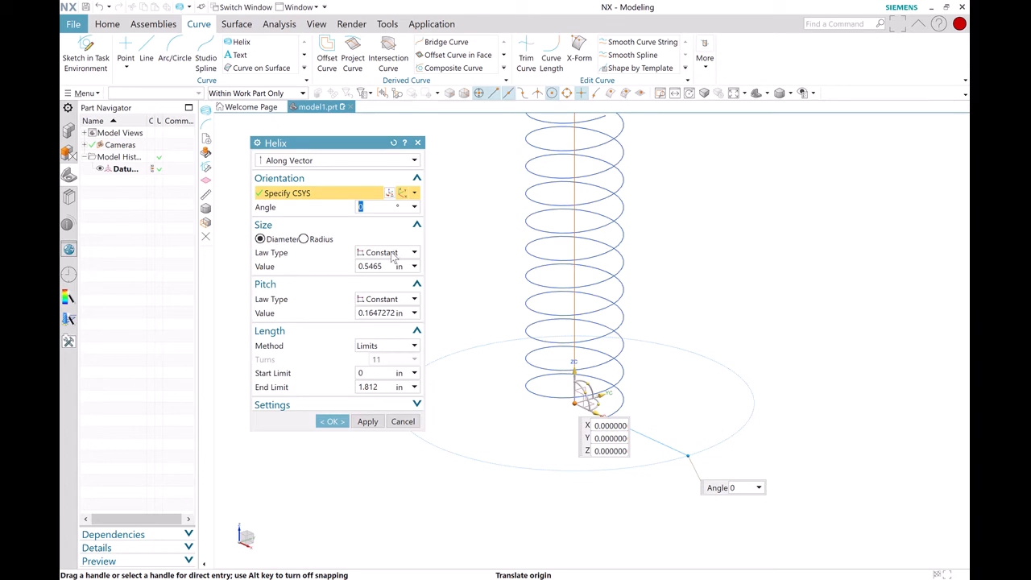
pyautogui.click(387, 269)
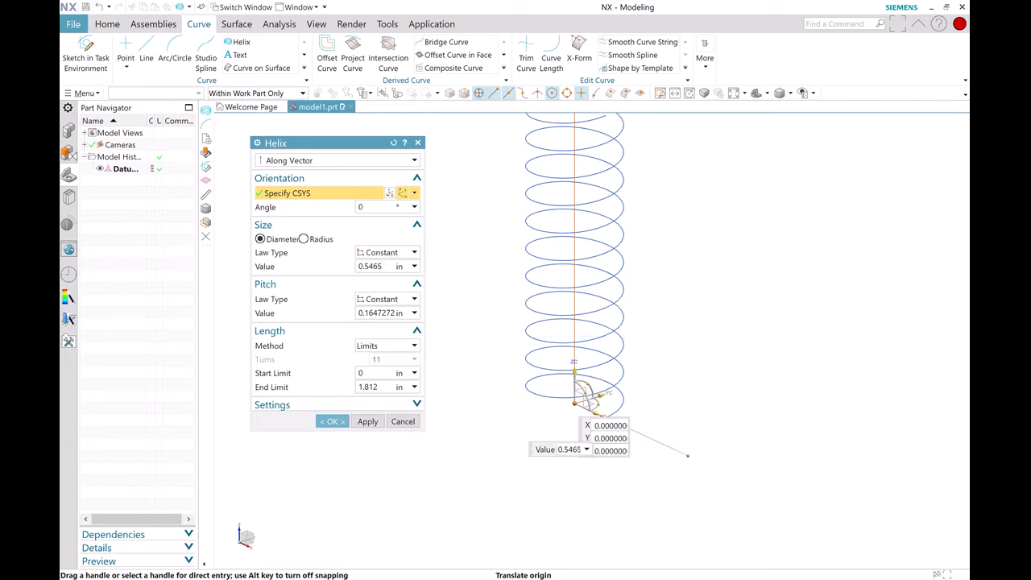
pyautogui.hotkey('alt', 'Tab')
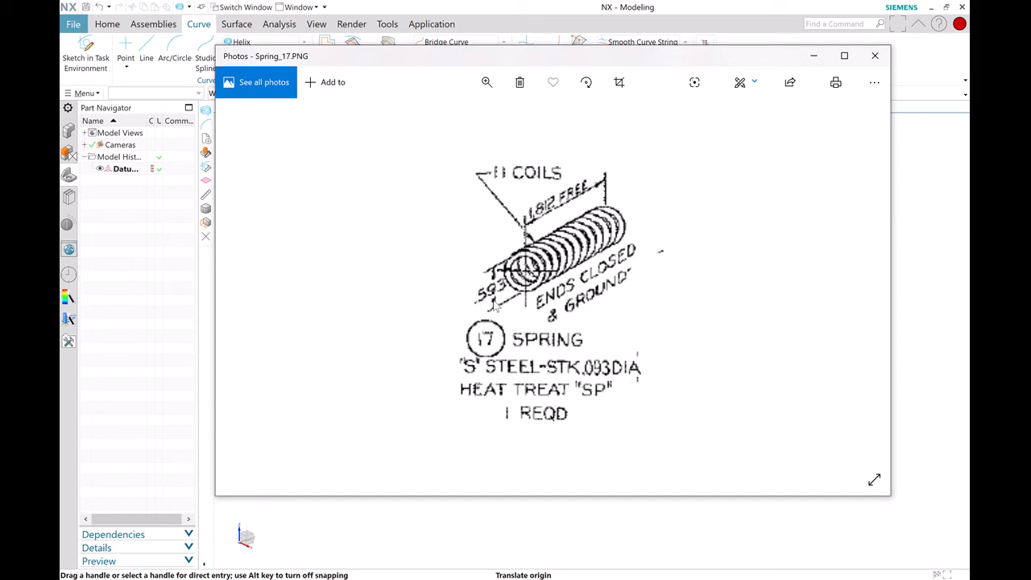
pyautogui.click(453, 522)
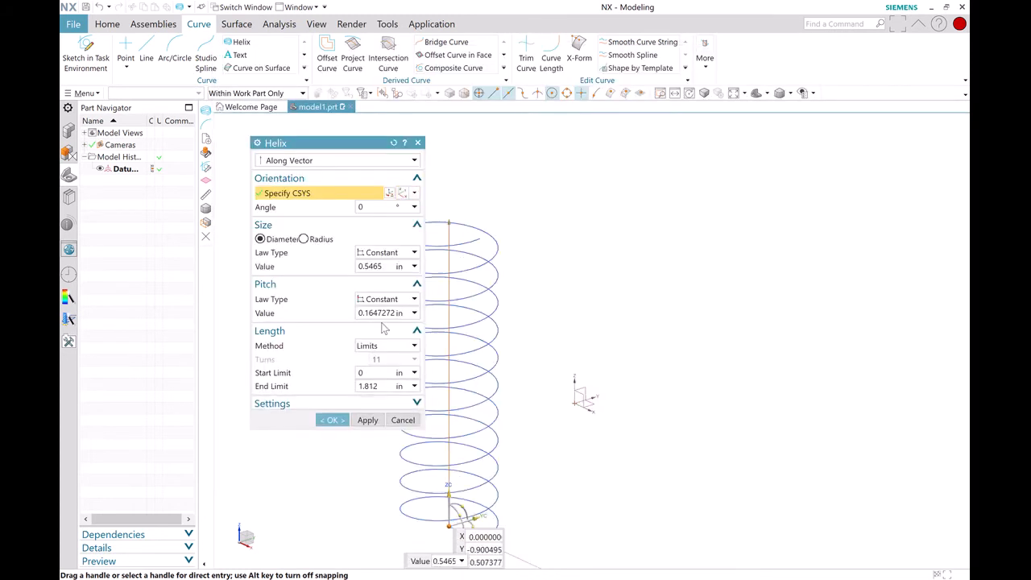
pyautogui.click(574, 401)
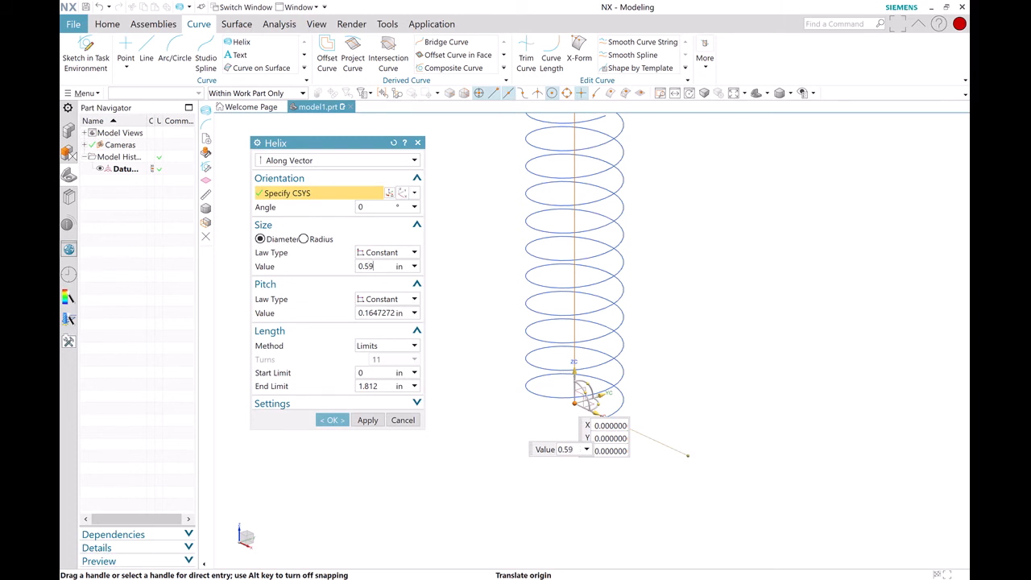
# Set the helix's constant diameter to 0.593-0.093 in, checking it against the spring drawing
pyautogui.write('-0.093')
pyautogui.hotkey('alt', 'Tab')
pyautogui.hotkey('alt', 'Tab')
pyautogui.hotkey('alt', 'Tab')
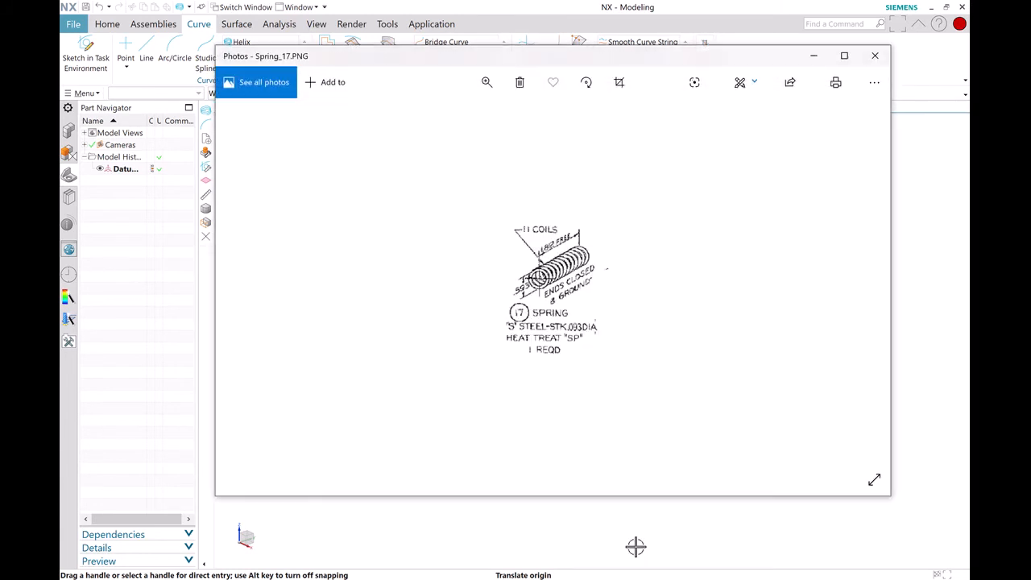
pyautogui.hotkey('alt', 'Tab')
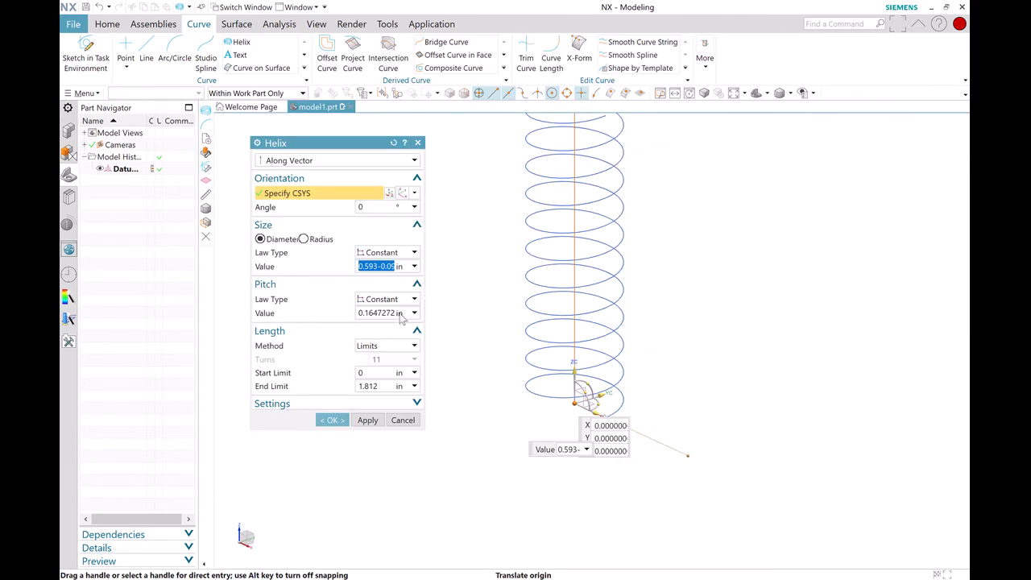
# Set the helix pitch to 1.812/11 in and create it with limits from 0 to 1.812 in
pyautogui.click(379, 313)
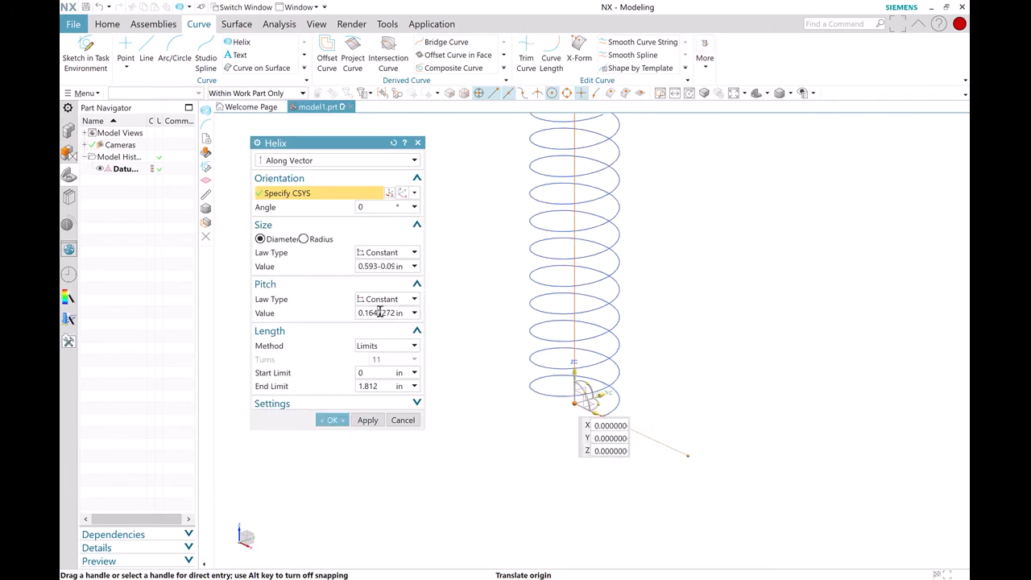
pyautogui.doubleClick(379, 312)
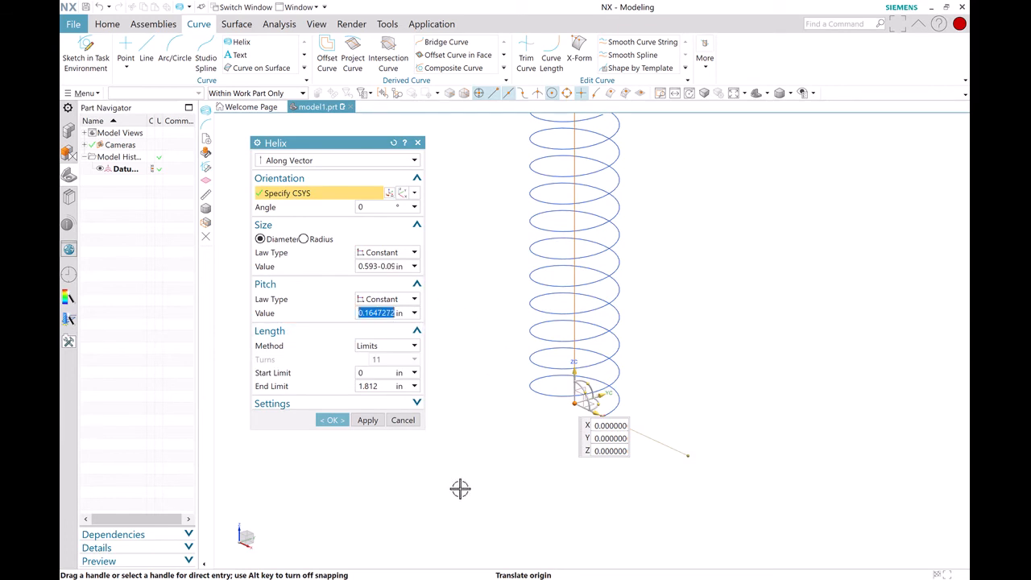
pyautogui.write('1.812/11')
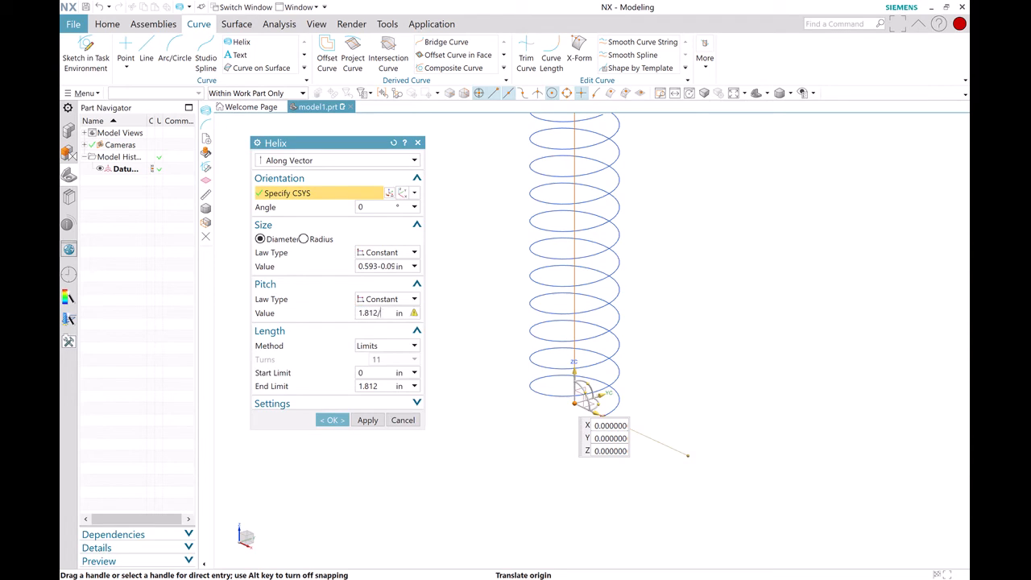
pyautogui.click(372, 376)
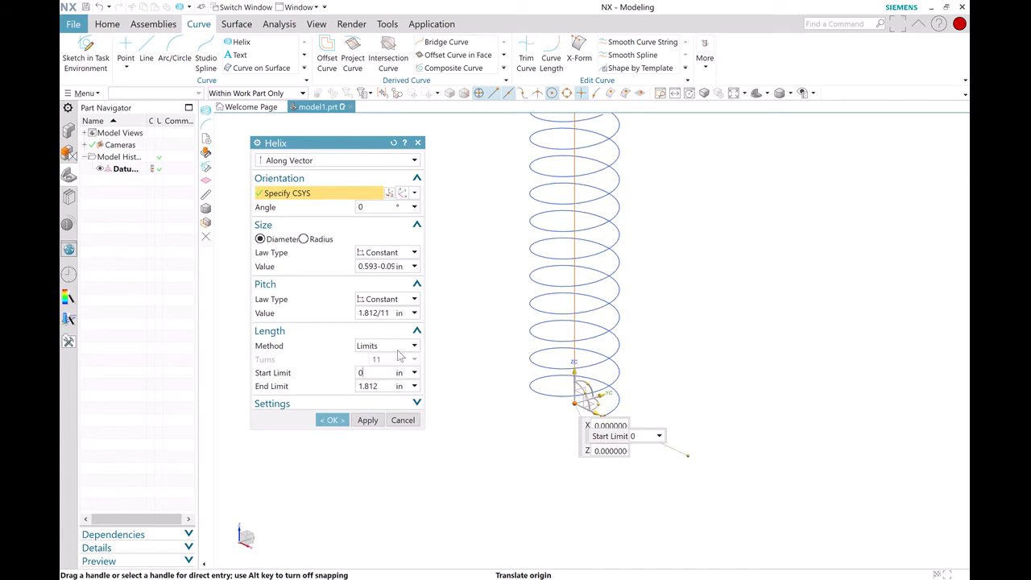
pyautogui.click(390, 312)
pyautogui.click(373, 373)
pyautogui.click(685, 579)
pyautogui.click(811, 56)
pyautogui.click(333, 420)
# Examine the finished helix from the side and at both ends, comparing it with the spring drawing
pyautogui.scroll(-2, 685, 290)
pyautogui.moveTo(688, 272); pyautogui.dragTo(669, 317, button='middle')
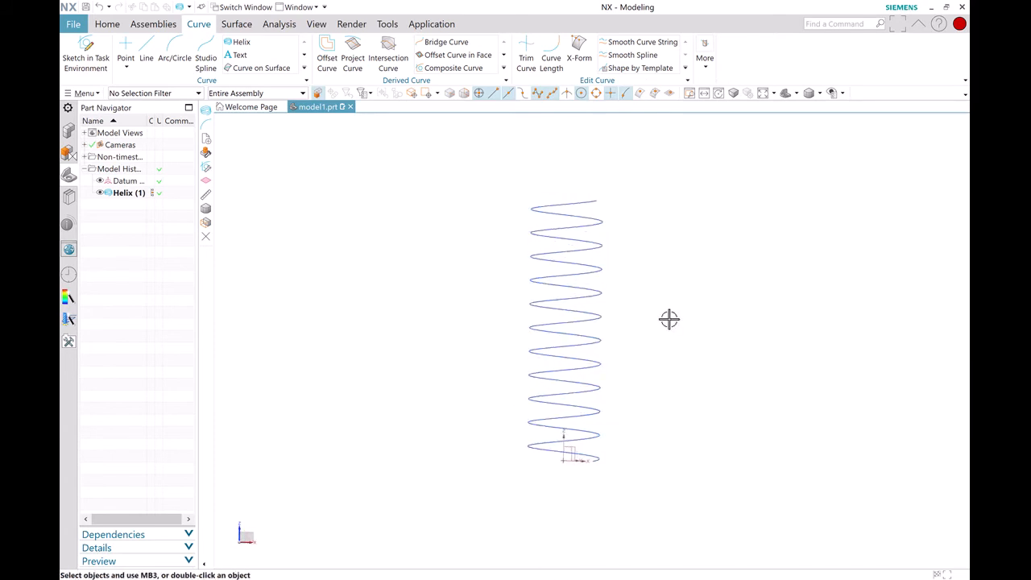
pyautogui.moveTo(647, 411); pyautogui.dragTo(653, 423, button='middle')
pyautogui.hotkey('alt', 'Tab')
pyautogui.hotkey('alt', 'Tab')
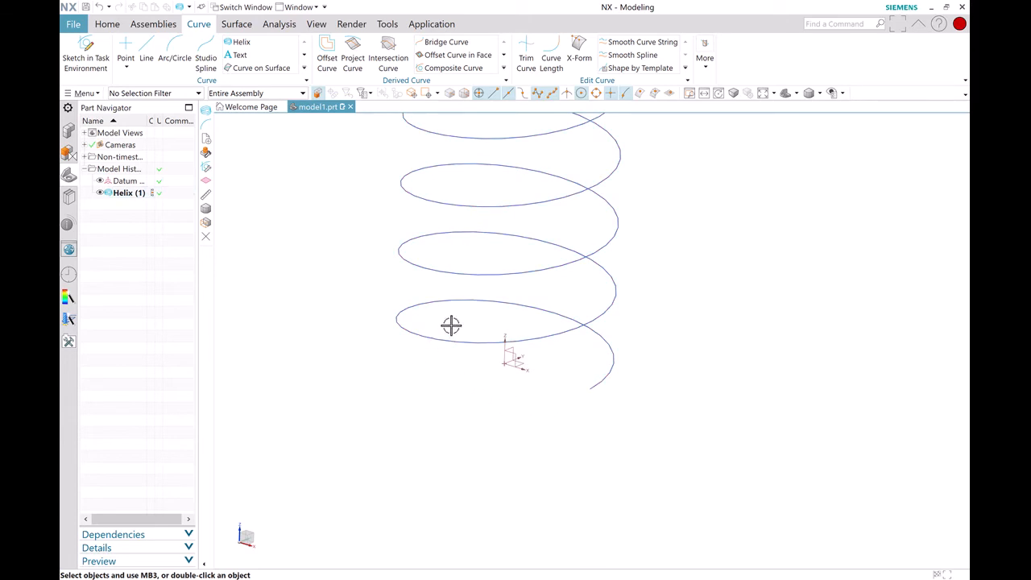
pyautogui.scroll(-5, 580, 355)
pyautogui.scroll(5, 578, 202)
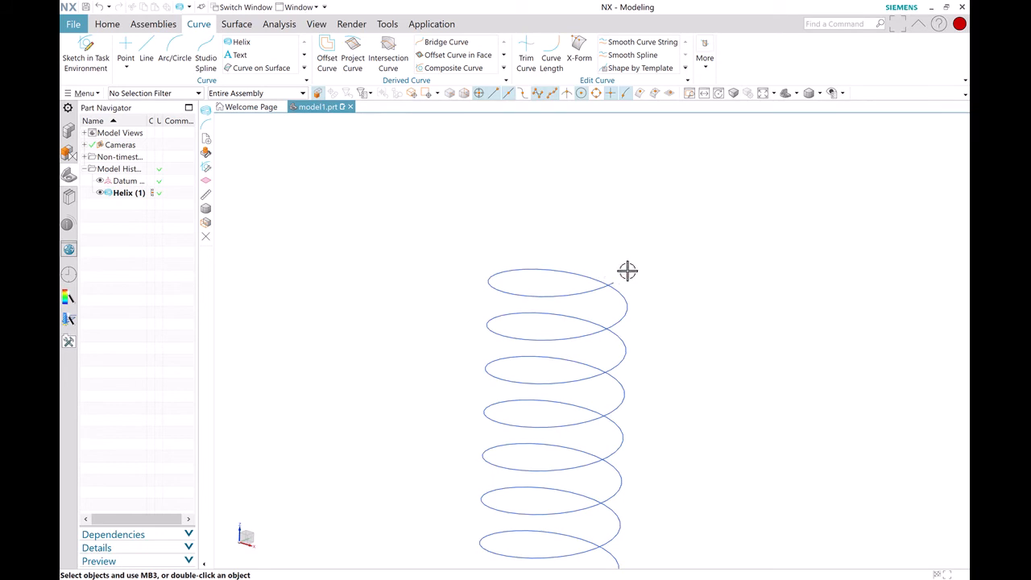
pyautogui.keyDown('shift'); pyautogui.moveTo(688, 440); pyautogui.dragTo(687, 353, button='middle'); pyautogui.keyUp('shift')
pyautogui.scroll(-1, 686, 348)
pyautogui.keyDown('shift'); pyautogui.moveTo(656, 317); pyautogui.dragTo(628, 276, button='middle'); pyautogui.keyUp('shift')
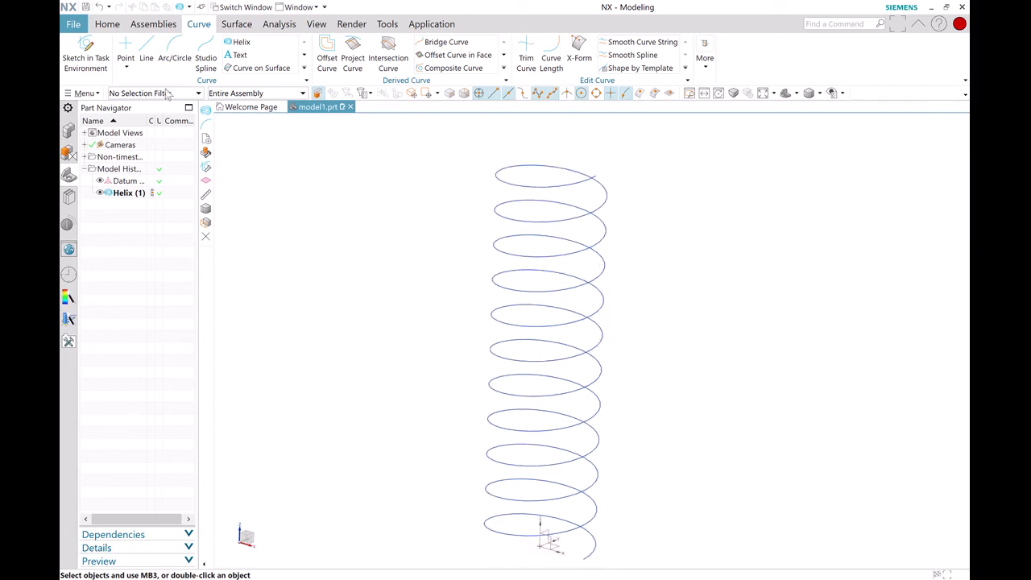
pyautogui.keyDown('shift'); pyautogui.moveTo(649, 414); pyautogui.dragTo(652, 344, button='middle'); pyautogui.keyUp('shift')
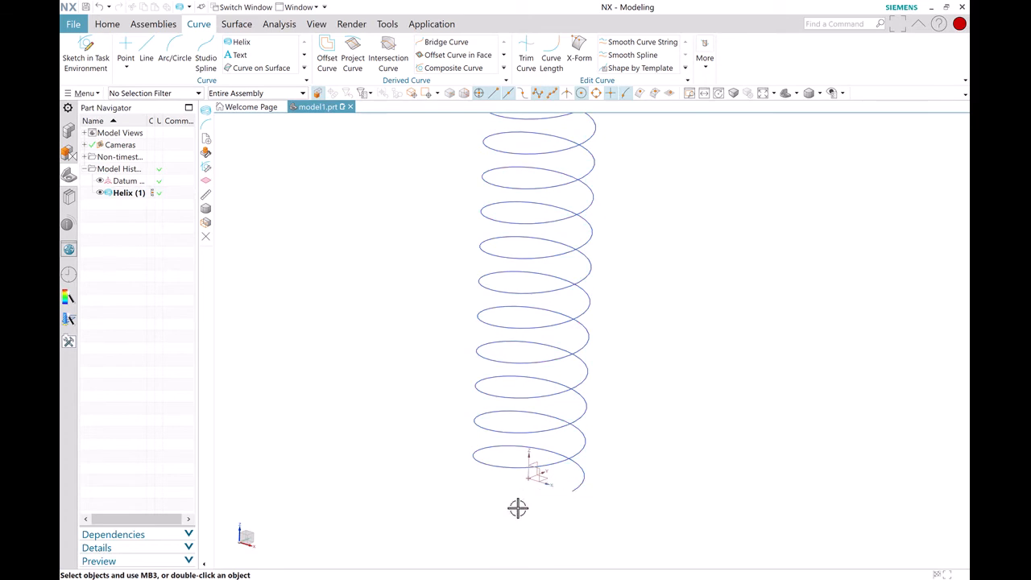
# Create an on-plane sketch on the datum's horizontal XY plane at the base of the helix
pyautogui.click(86, 54)
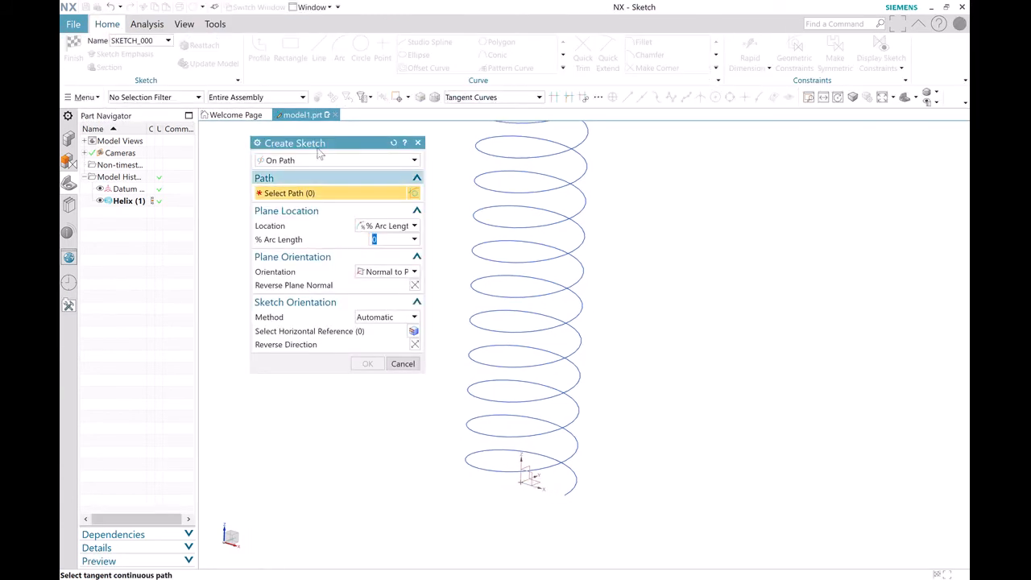
pyautogui.click(350, 160)
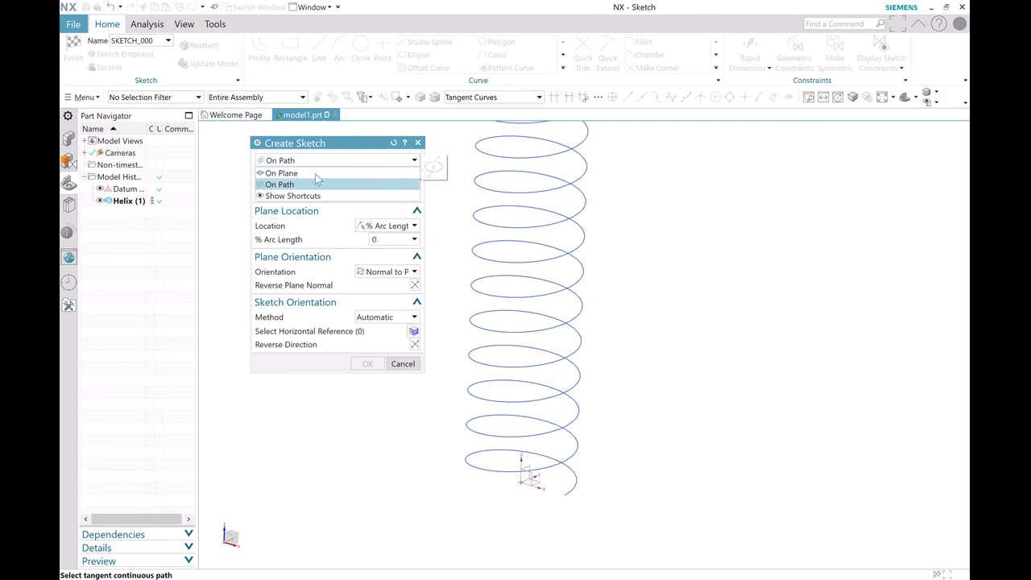
pyautogui.click(316, 169)
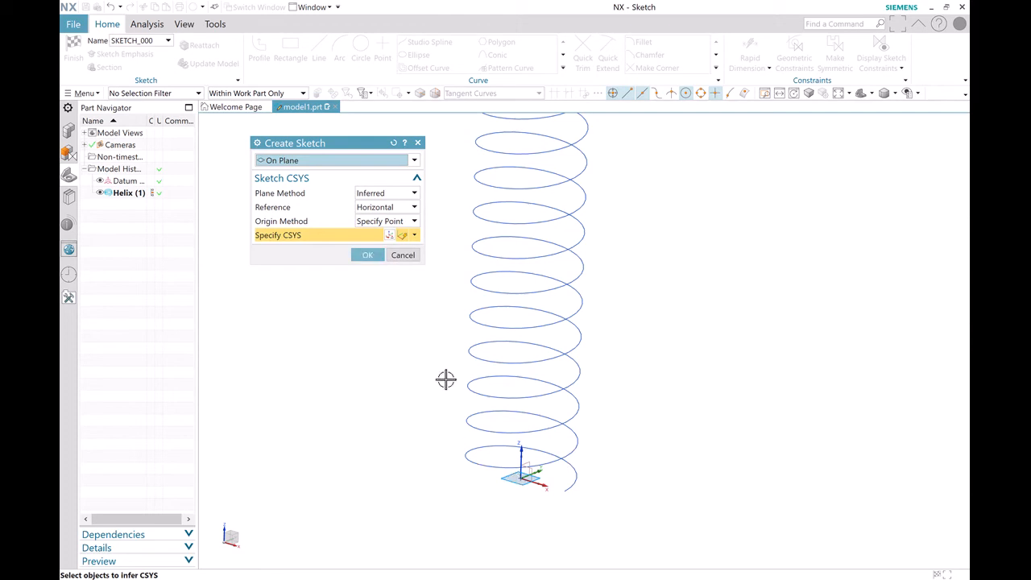
pyautogui.click(523, 477)
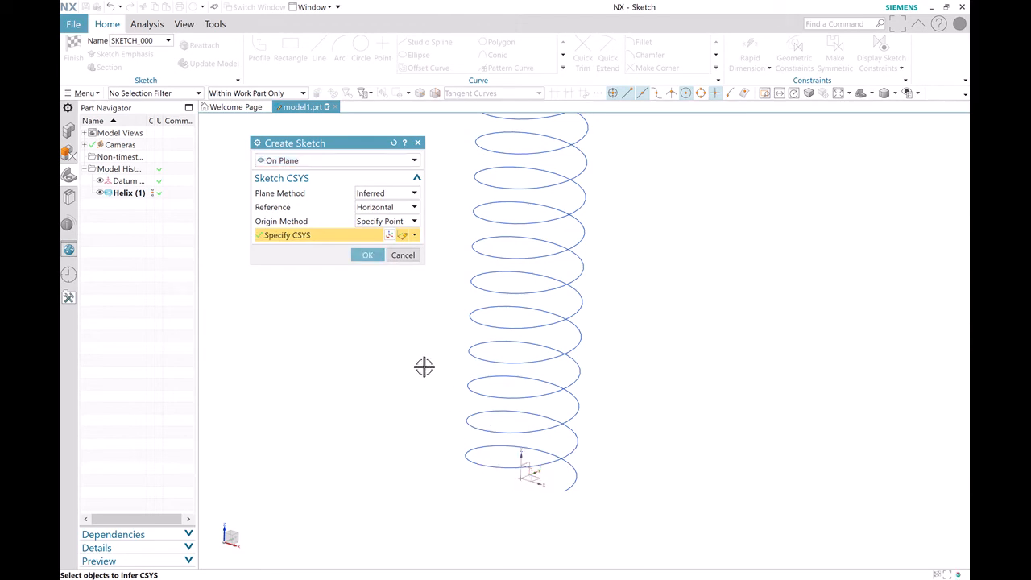
pyautogui.click(368, 255)
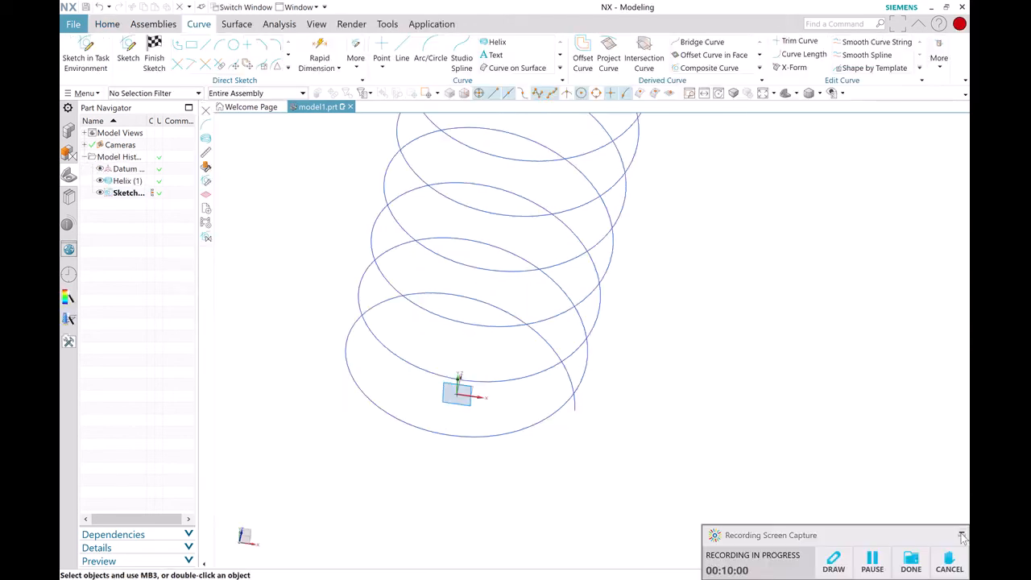
# Sketch a roughly half-circle arc with a radius of about 0.277 in, starting at the helix's lower end
pyautogui.moveTo(600, 394)
pyautogui.mouseDown(button='middle')
pyautogui.moveTo(564, 362)
pyautogui.moveTo(591, 384)
pyautogui.mouseUp(button='middle')
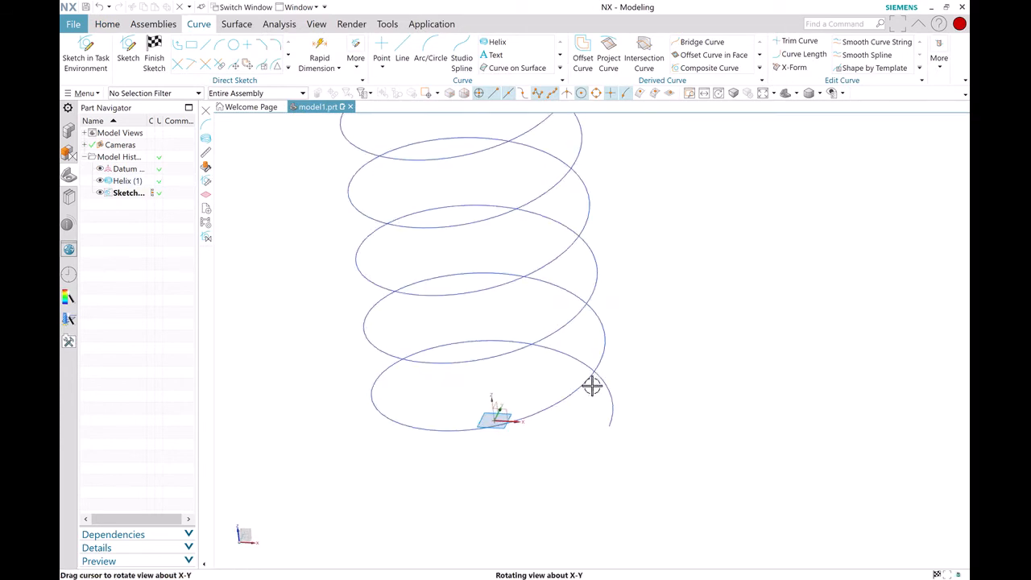
pyautogui.click(219, 47)
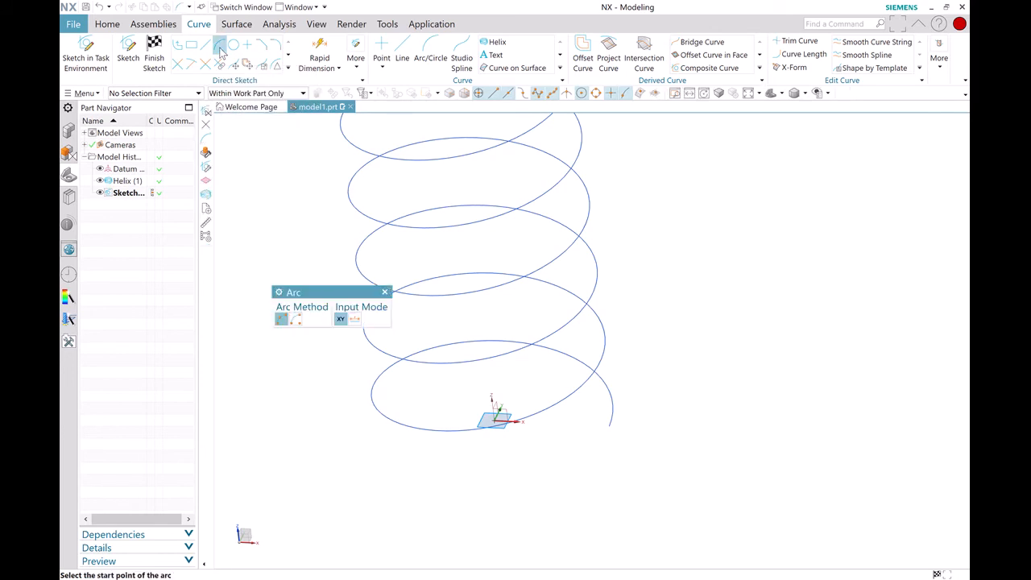
pyautogui.click(609, 426)
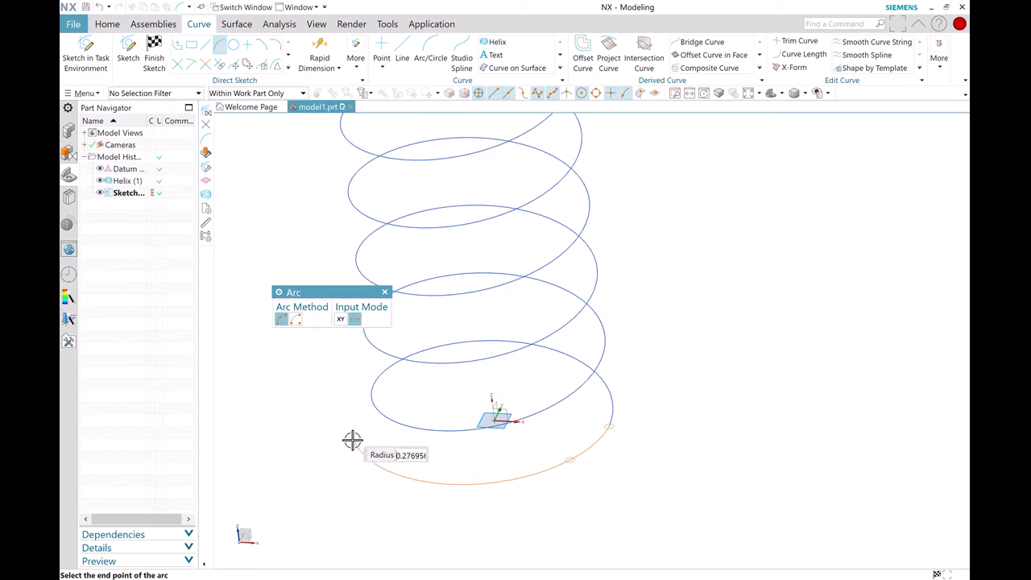
pyautogui.click(349, 391)
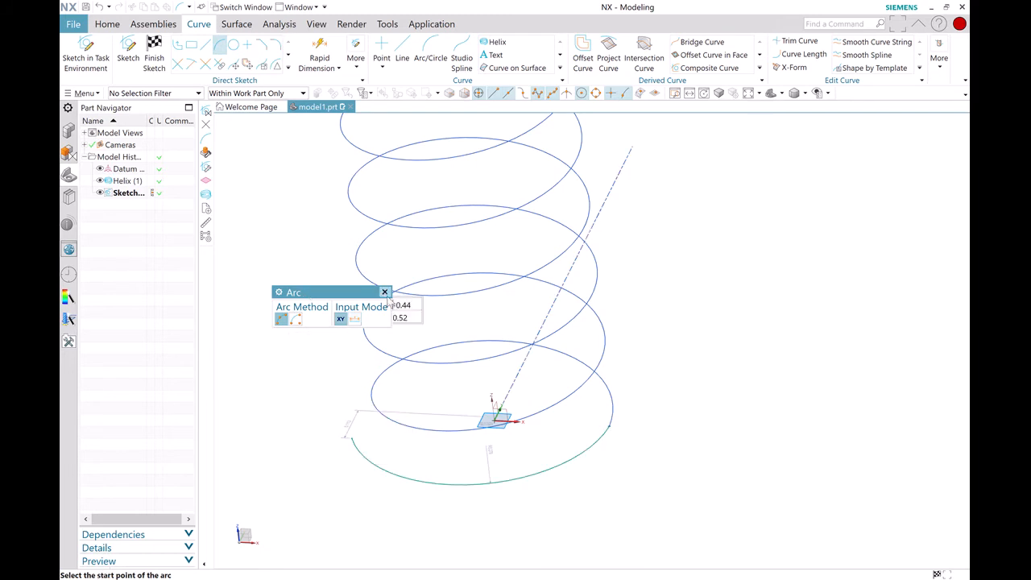
pyautogui.press('Escape')
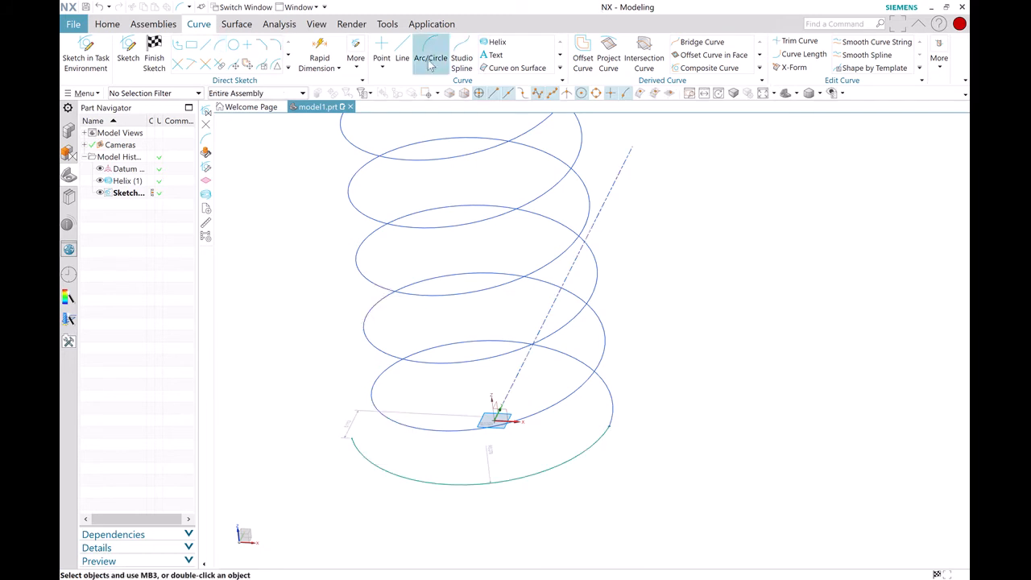
# Apply a tangent constraint between the helix and the sketched arc
pyautogui.click(357, 63)
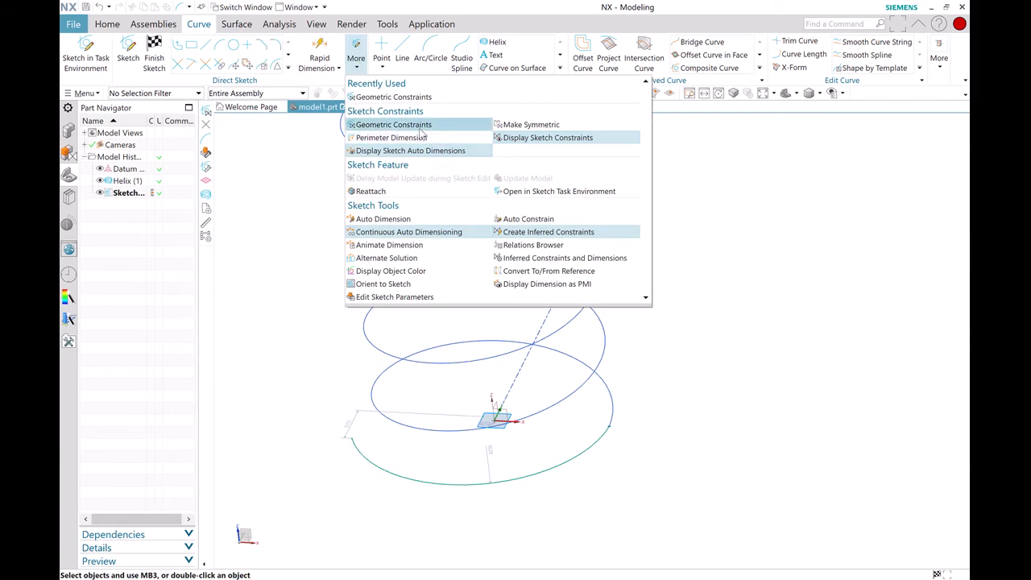
pyautogui.click(393, 125)
pyautogui.click(313, 323)
pyautogui.click(612, 392)
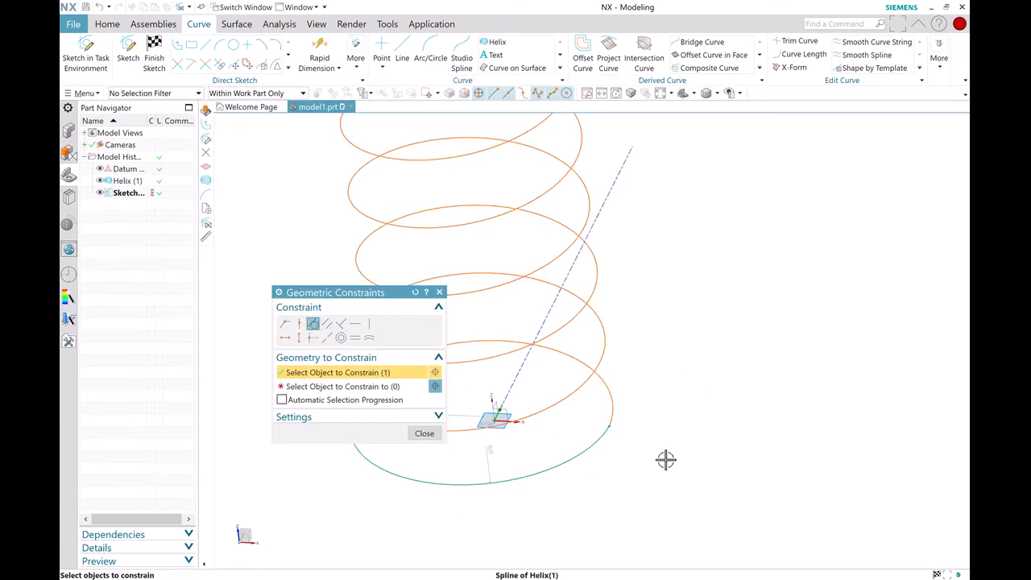
pyautogui.click(572, 456)
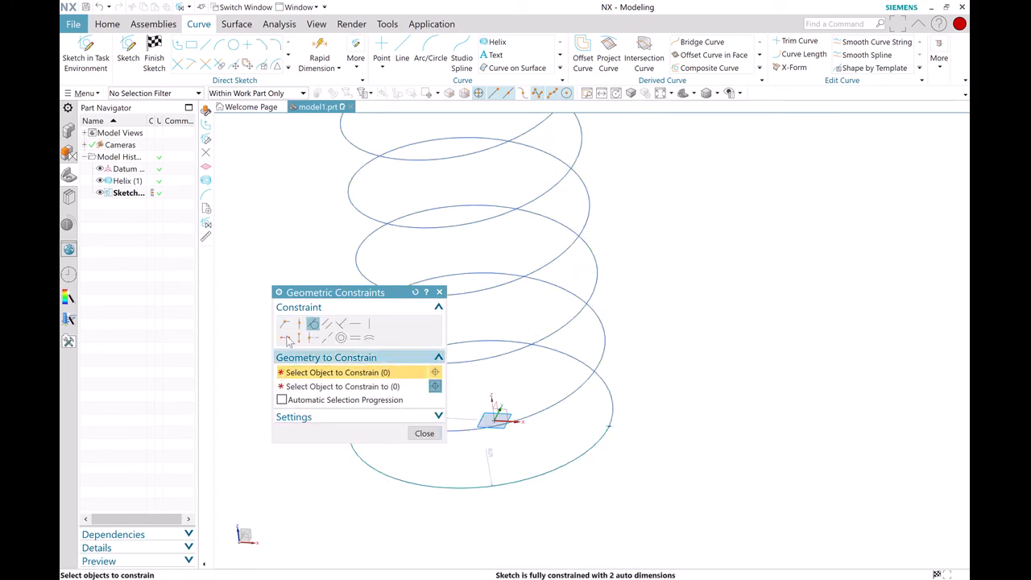
# Apply a coincident constraint between the arc's centre point and the sketch origin
pyautogui.click(287, 324)
pyautogui.moveTo(564, 423); pyautogui.dragTo(624, 404, button='middle')
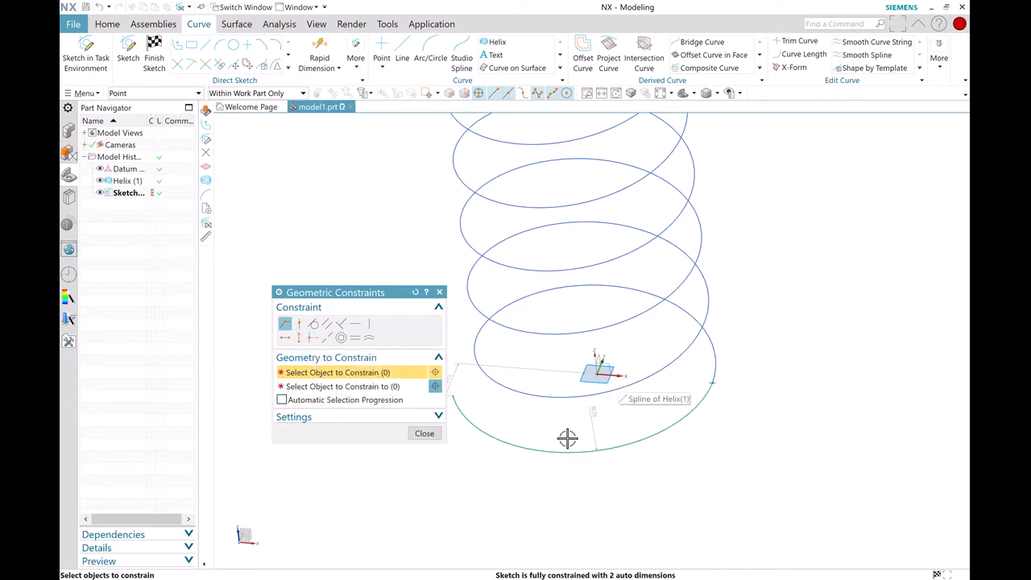
pyautogui.click(602, 375)
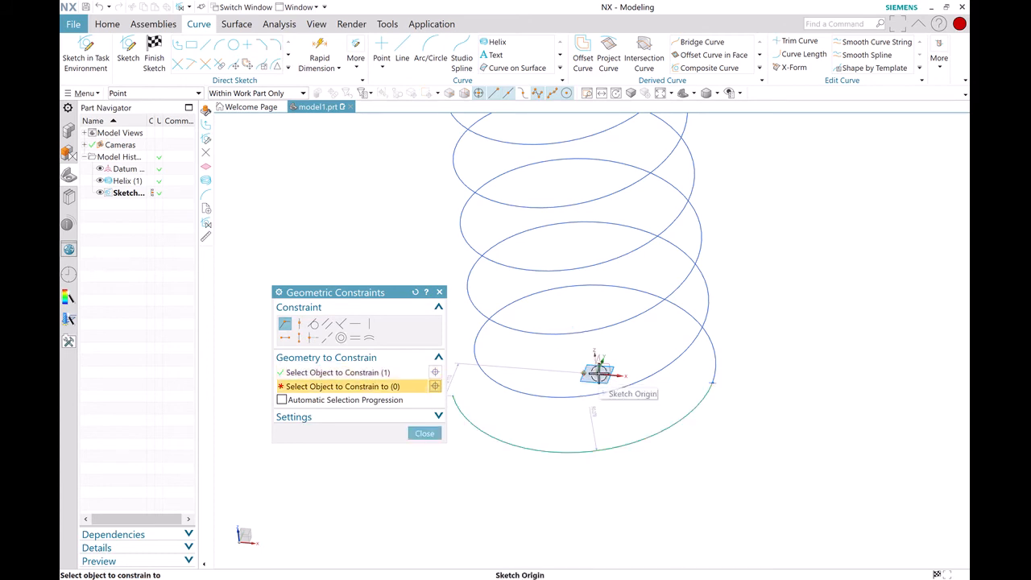
pyautogui.click(597, 374)
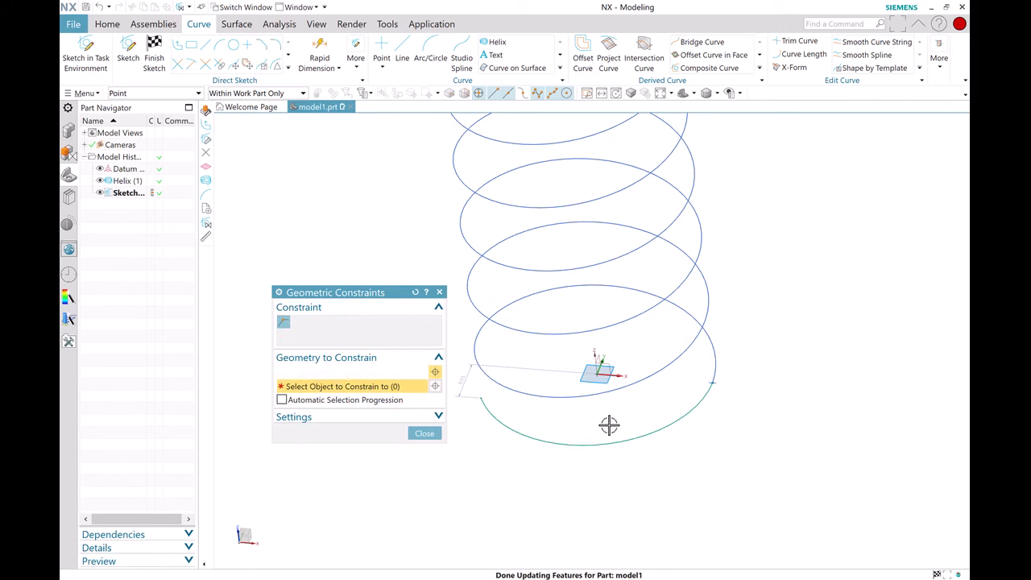
# Extend the free end of the sketched base arc around the helix axis so it sweeps nearly a full turn
pyautogui.click(424, 434)
pyautogui.moveTo(483, 396)
pyautogui.mouseDown()
pyautogui.moveTo(476, 354)
pyautogui.moveTo(495, 334)
pyautogui.mouseUp()
pyautogui.moveTo(494, 334); pyautogui.dragTo(507, 218, button='middle')
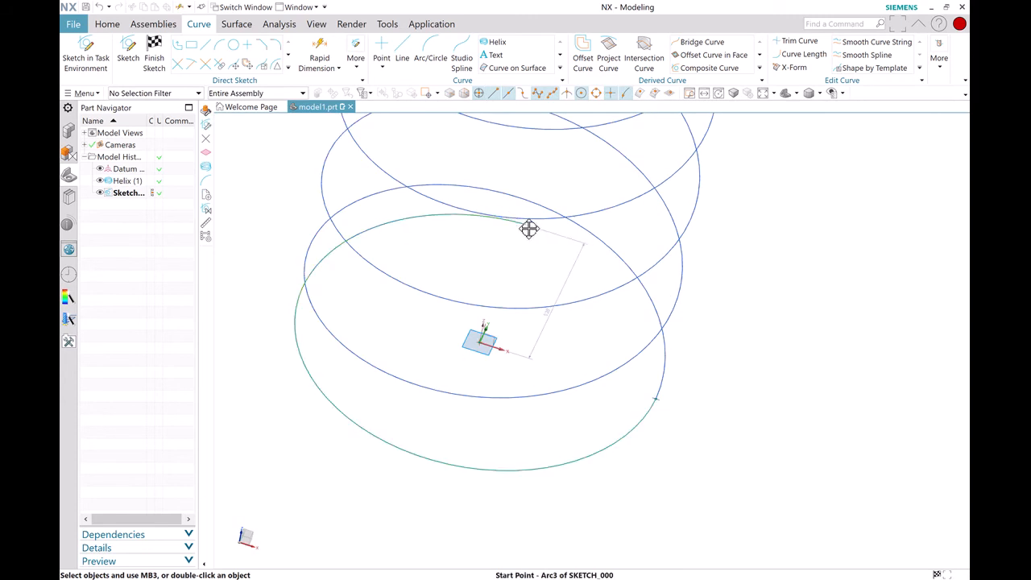
pyautogui.moveTo(569, 240); pyautogui.dragTo(522, 228)
pyautogui.moveTo(535, 227); pyautogui.dragTo(566, 235)
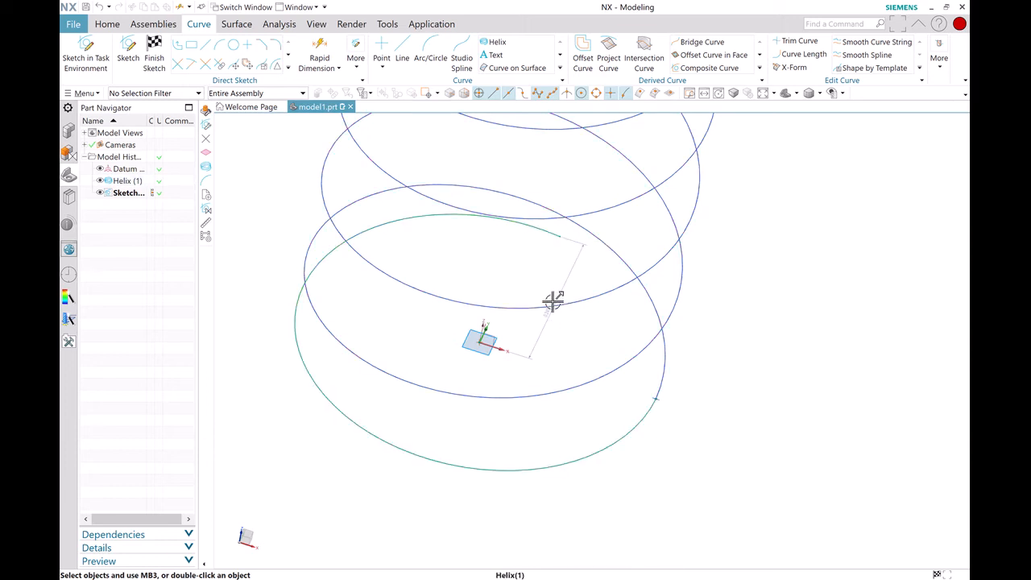
pyautogui.moveTo(567, 240); pyautogui.dragTo(543, 230)
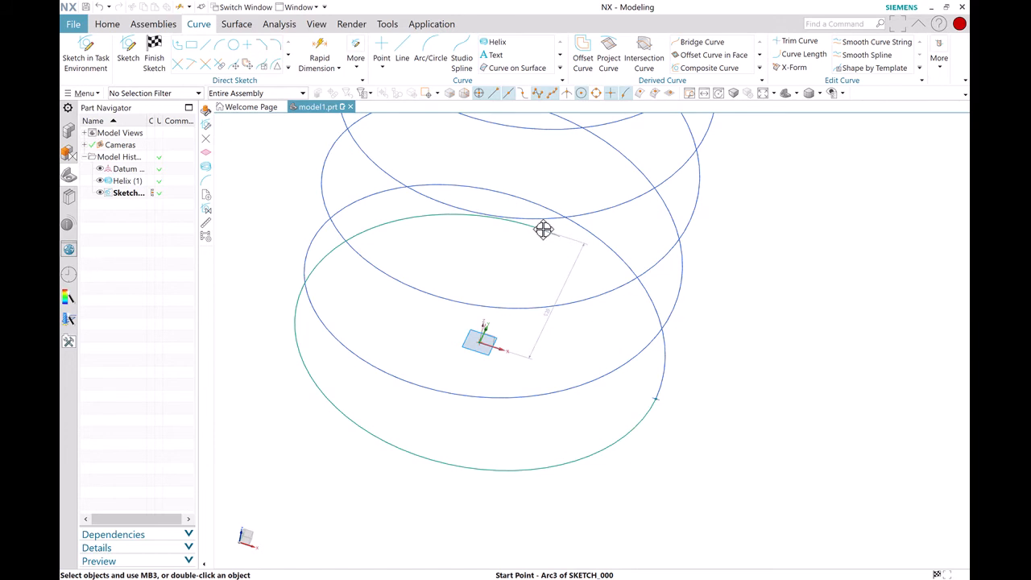
# Set the vertical dimension locating the base arc's free end to 0.25 in and finish the sketch
pyautogui.doubleClick(556, 302)
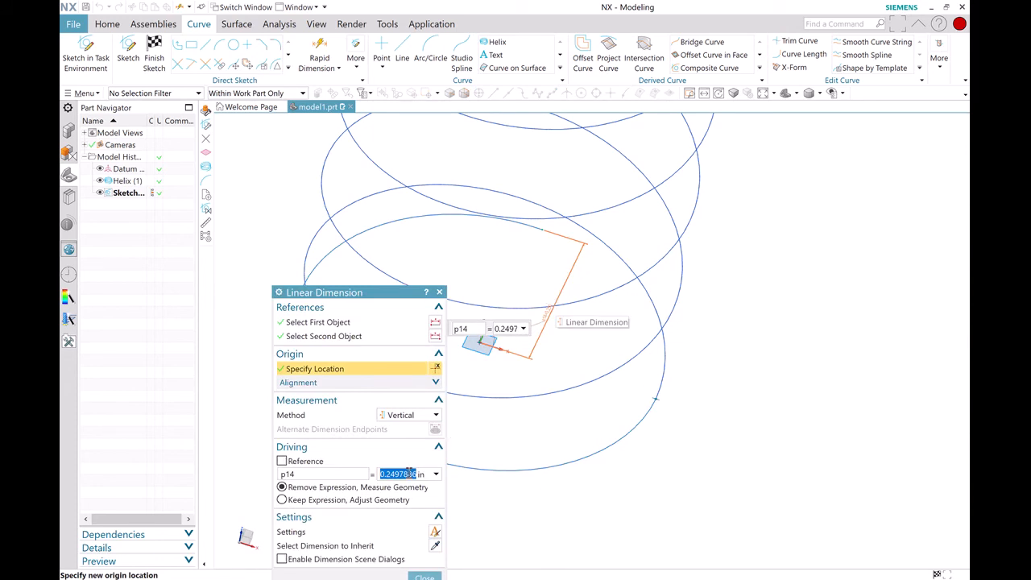
pyautogui.click(409, 474)
pyautogui.write('0.25')
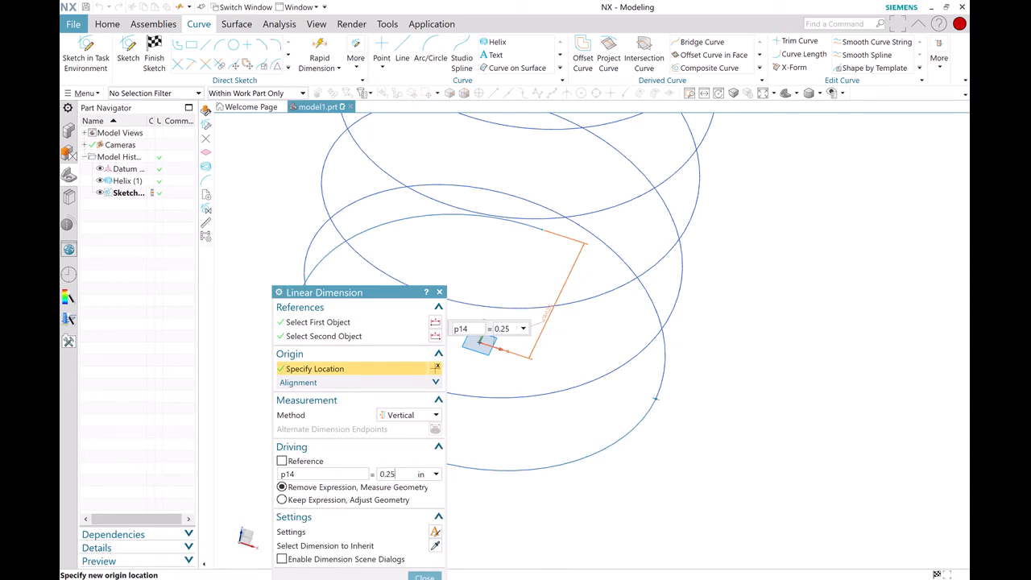
pyautogui.press('Return')
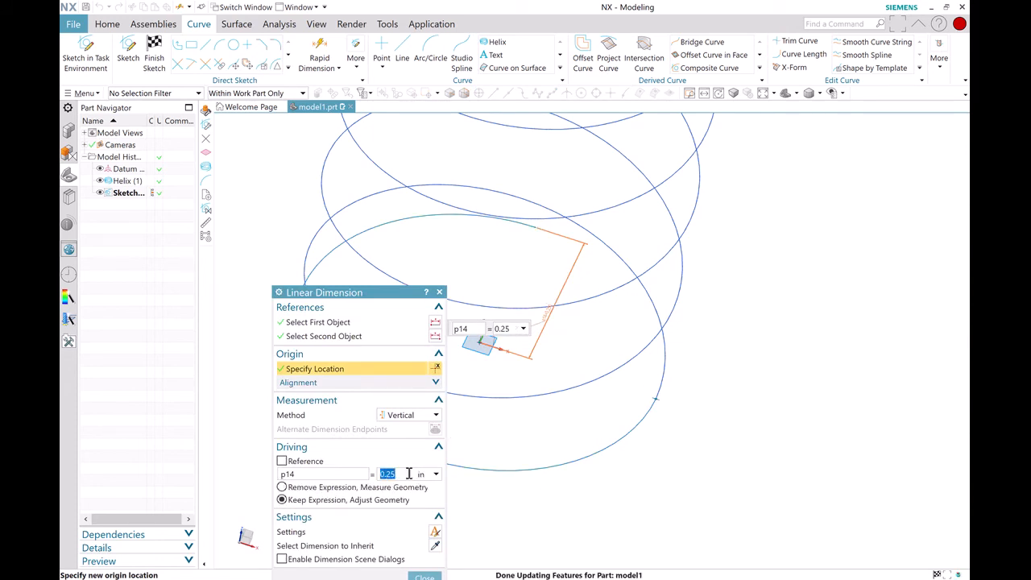
pyautogui.click(424, 577)
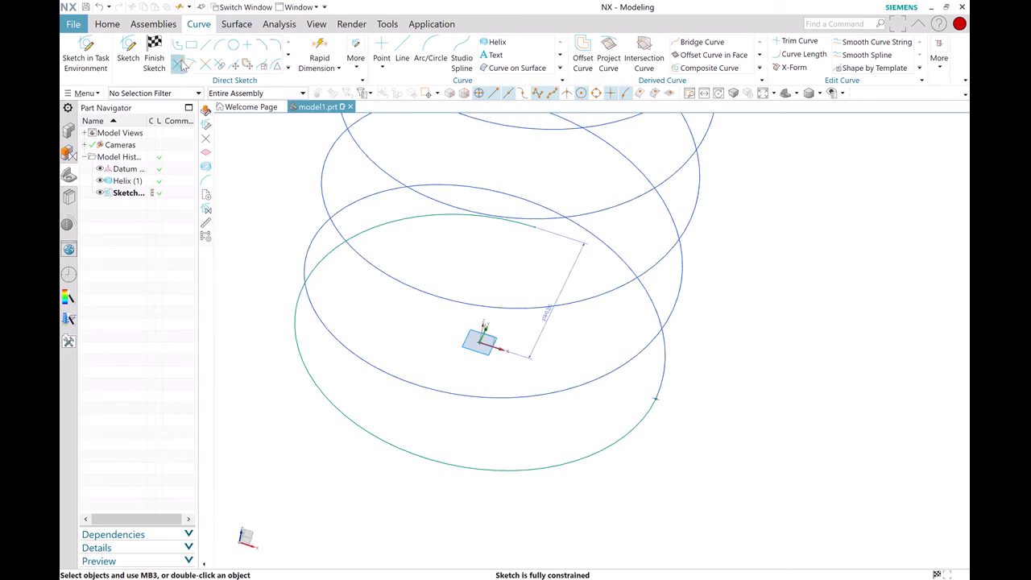
pyautogui.click(157, 58)
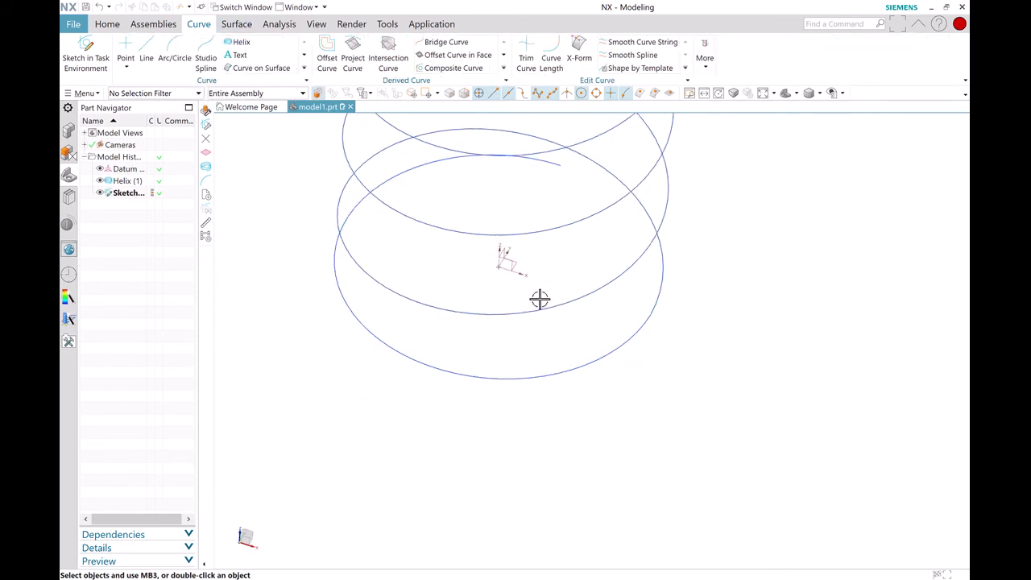
pyautogui.moveTo(630, 299); pyautogui.dragTo(593, 355, button='middle')
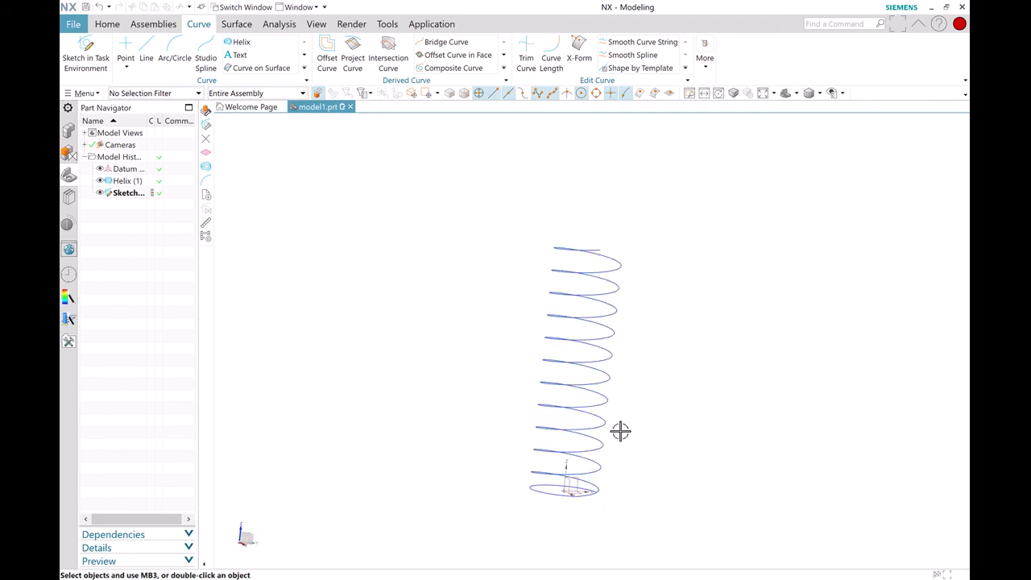
pyautogui.moveTo(575, 496); pyautogui.dragTo(612, 489, button='middle')
pyautogui.scroll(1, 582, 509)
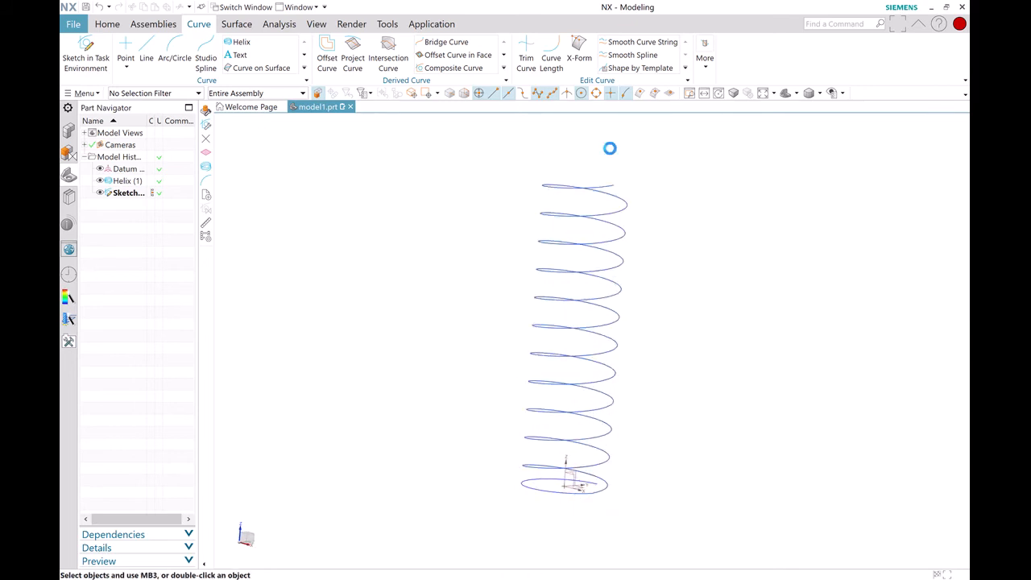
pyautogui.moveTo(598, 221); pyautogui.dragTo(555, 256, button='middle')
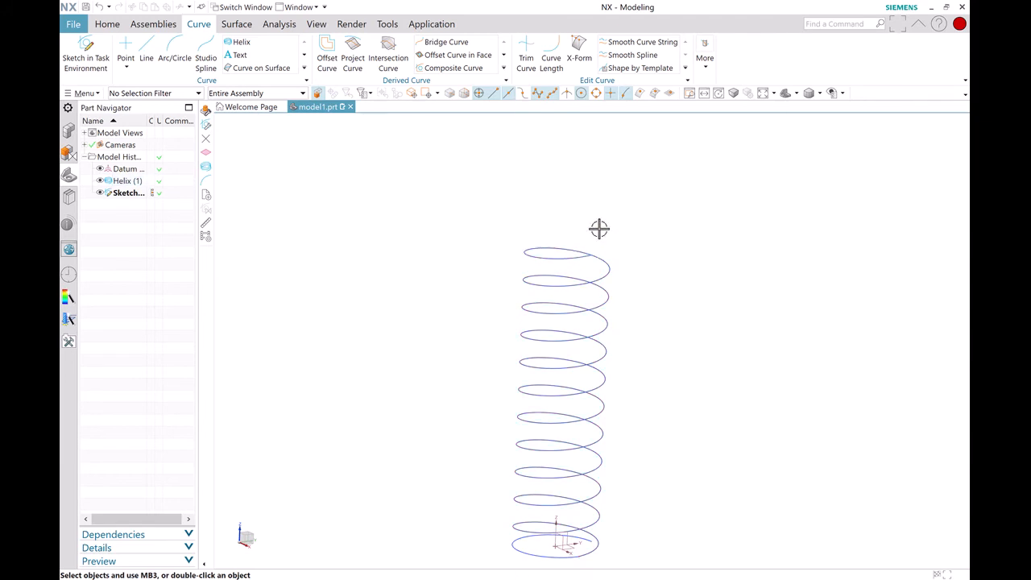
pyautogui.click(179, 52)
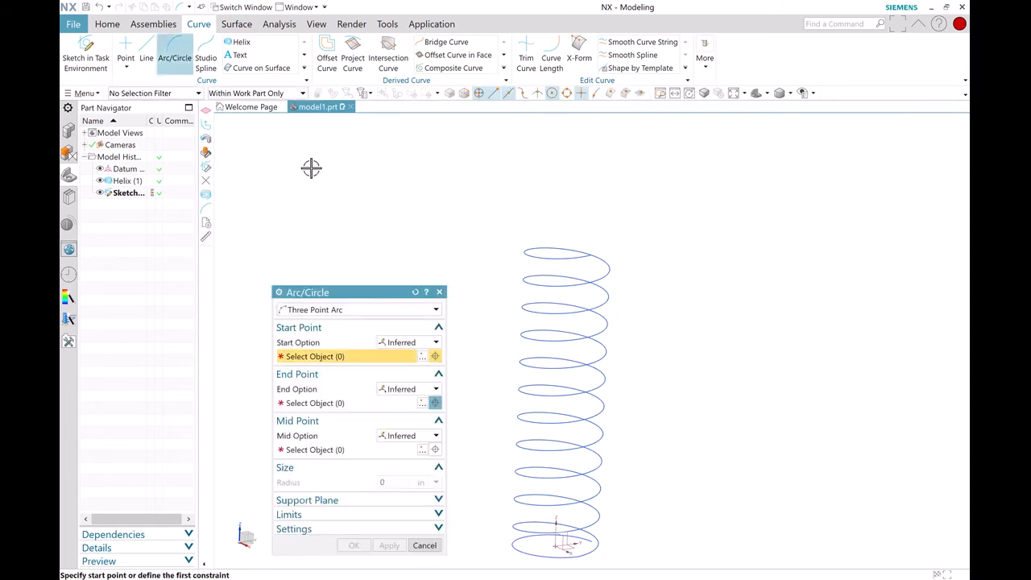
pyautogui.click(439, 292)
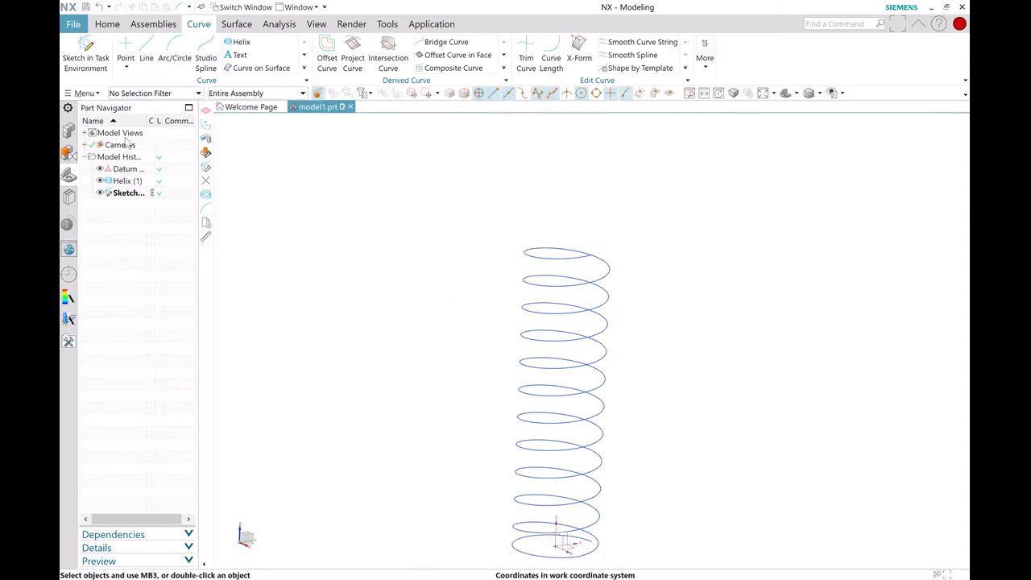
# Create an associative datum plane parallel to the XY plane through the helix's upper end point
pyautogui.click(119, 26)
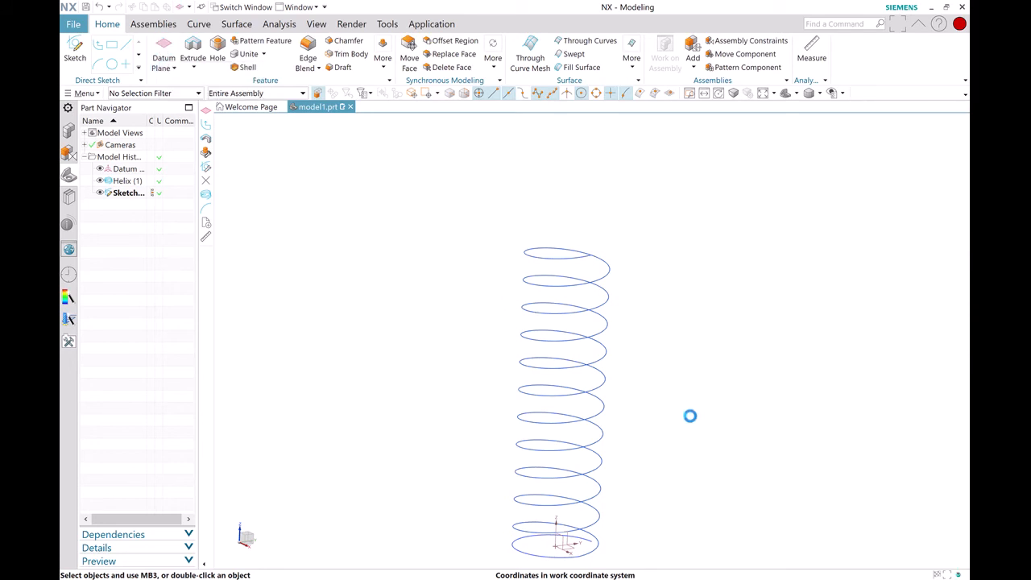
pyautogui.keyDown('shift'); pyautogui.moveTo(649, 513); pyautogui.dragTo(645, 343, button='middle'); pyautogui.keyUp('shift')
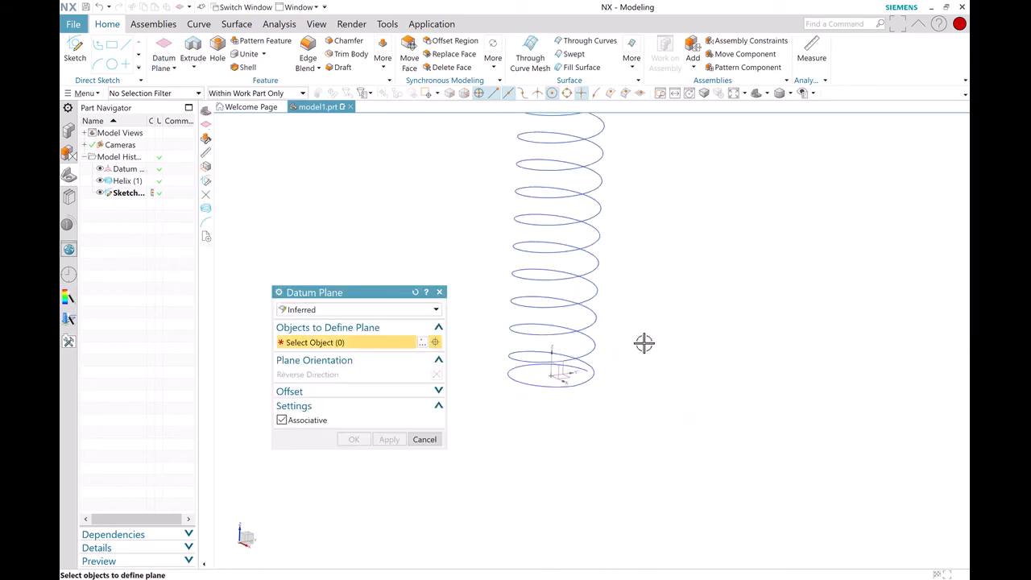
pyautogui.click(566, 376)
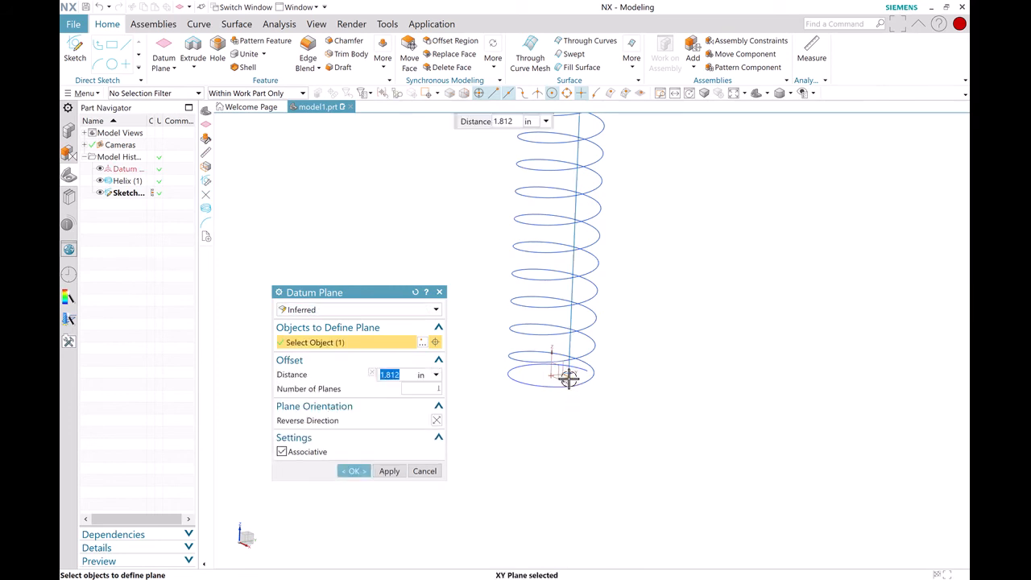
pyautogui.keyDown('shift'); pyautogui.moveTo(672, 201); pyautogui.dragTo(680, 427, button='middle'); pyautogui.keyUp('shift')
pyautogui.scroll(2, 586, 311)
pyautogui.scroll(2, 600, 307)
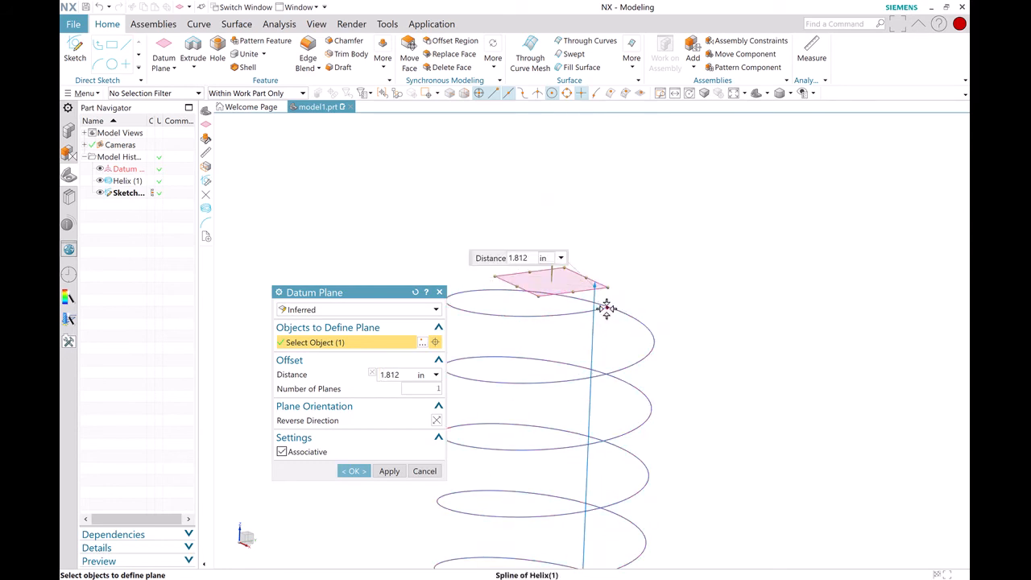
pyautogui.click(604, 306)
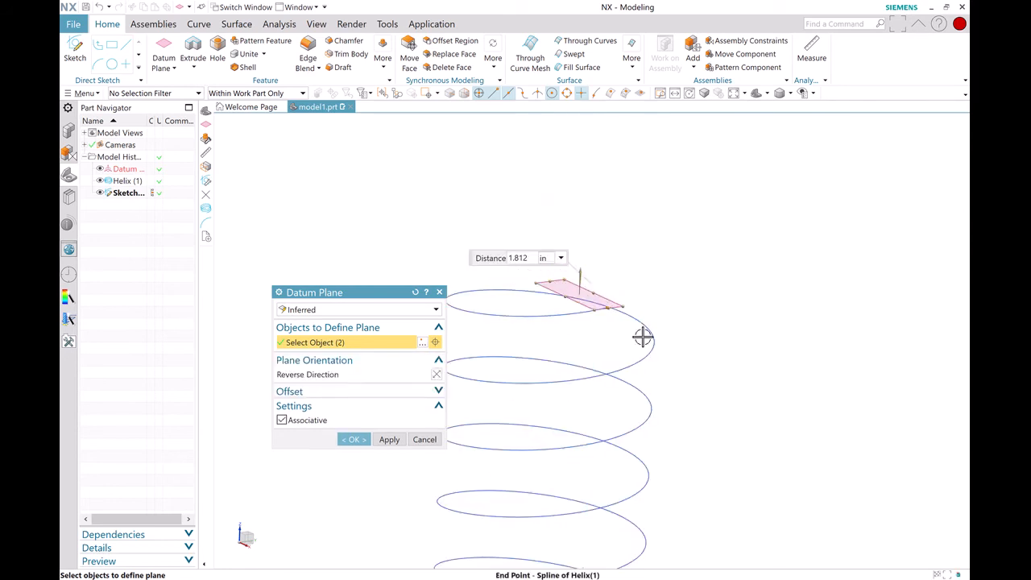
pyautogui.click(357, 394)
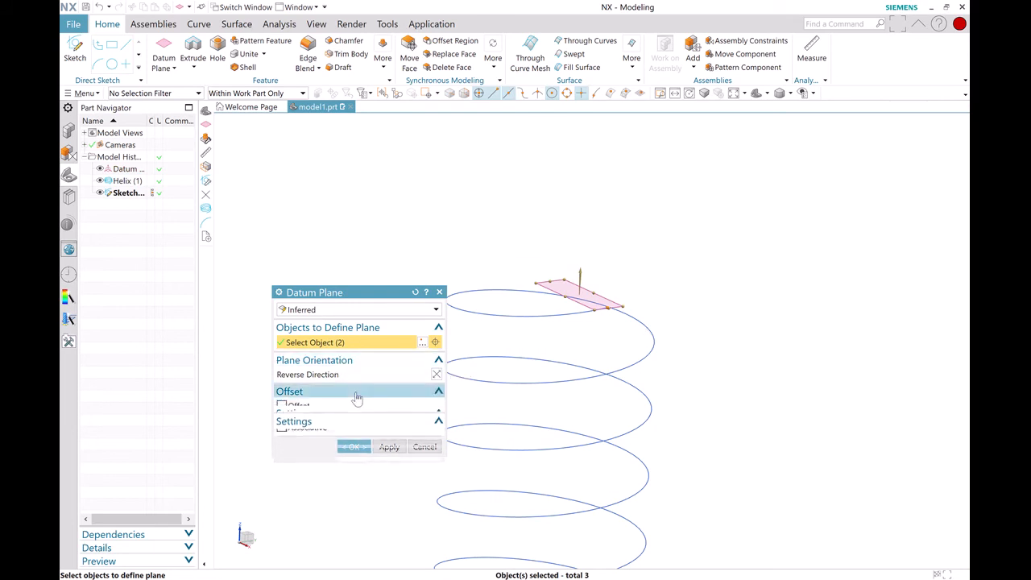
pyautogui.click(357, 392)
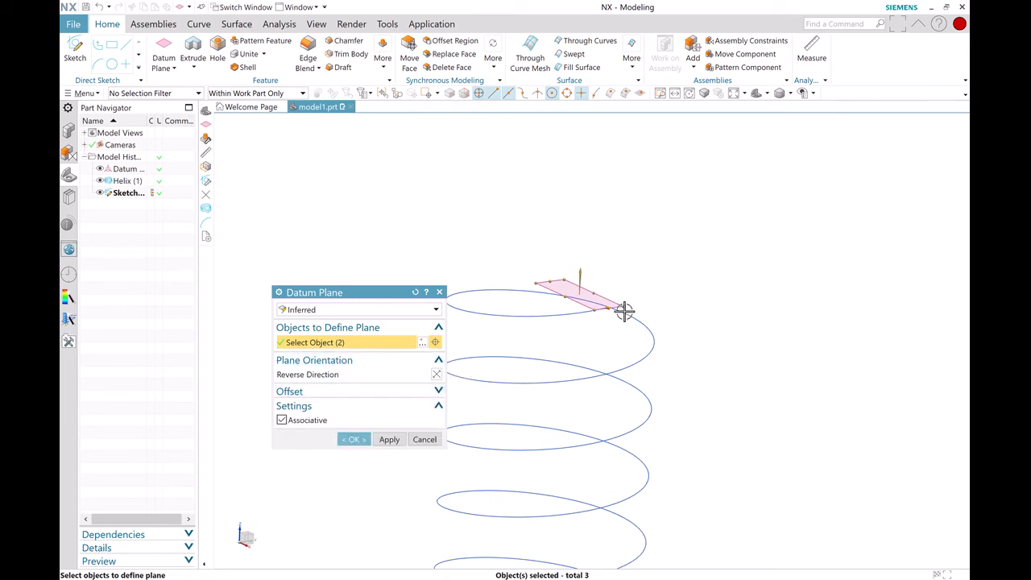
pyautogui.moveTo(597, 363); pyautogui.dragTo(598, 403, button='middle')
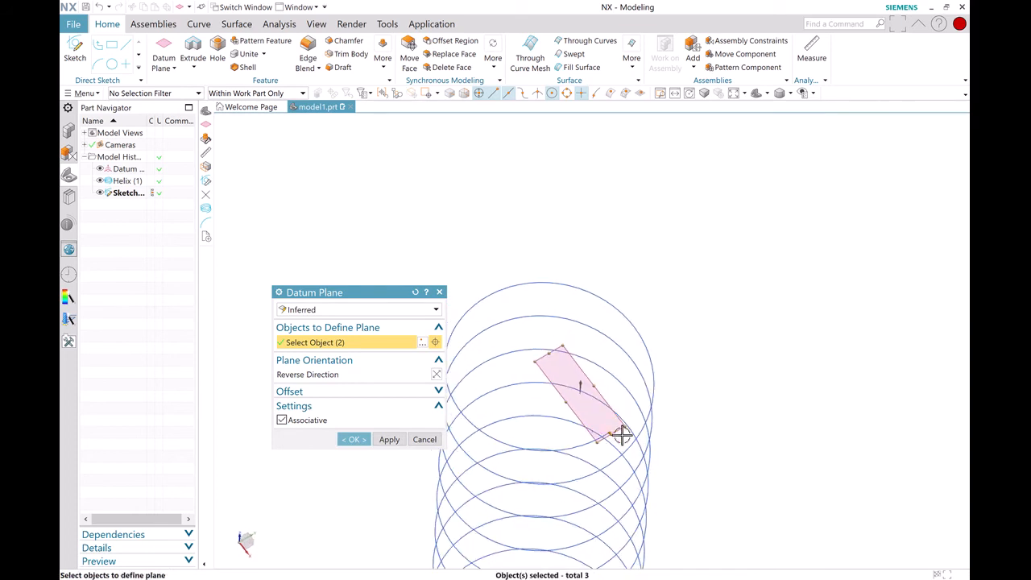
pyautogui.click(363, 443)
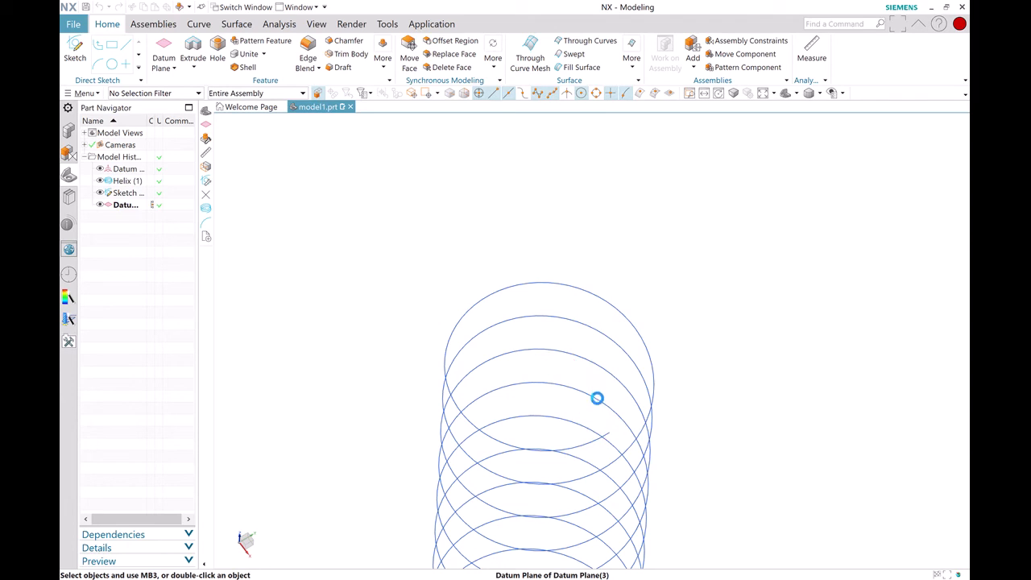
# Enlarge the datum plane at the helix's upper end to about 0.8 in long by 1.13 in high
pyautogui.doubleClick(597, 398)
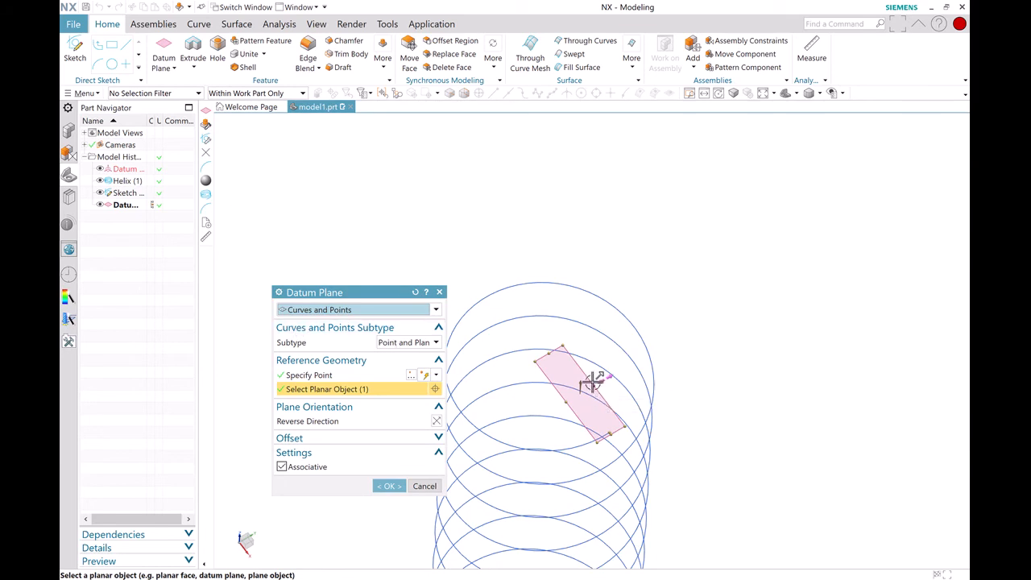
pyautogui.moveTo(596, 387); pyautogui.dragTo(785, 274)
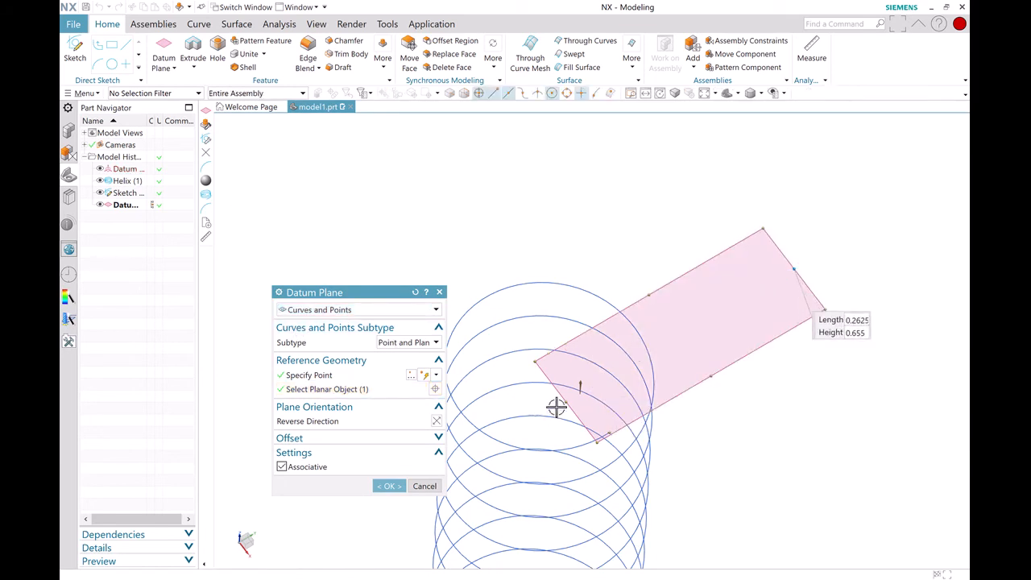
pyautogui.moveTo(561, 400); pyautogui.dragTo(375, 459)
pyautogui.moveTo(571, 345); pyautogui.dragTo(449, 189)
pyautogui.moveTo(694, 488); pyautogui.dragTo(712, 421, button='middle')
pyautogui.click(391, 483)
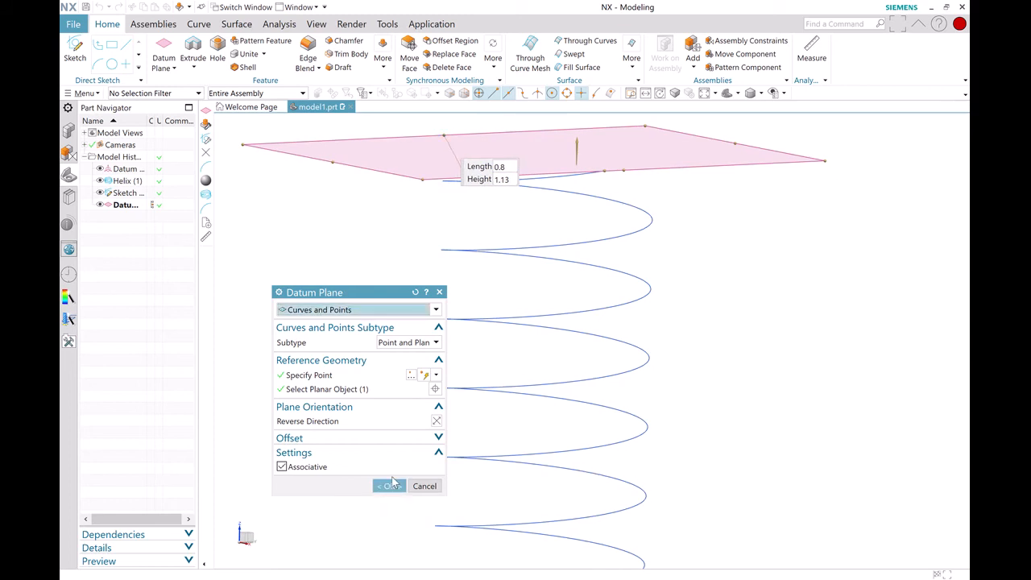
pyautogui.click(390, 485)
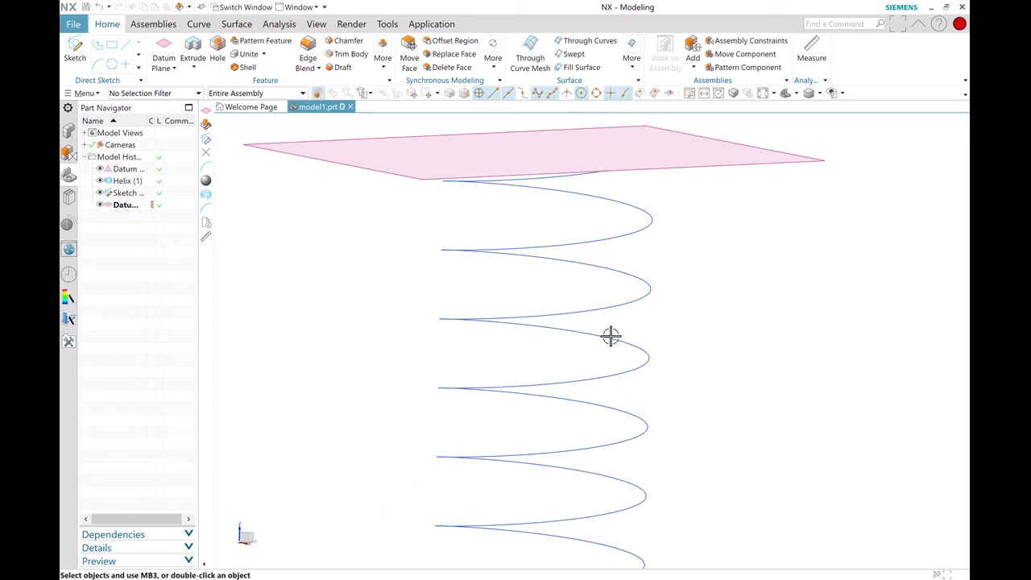
# Examine both ends of the helix and check the coil and closed-end notes in the Spring_17 drawing in Photos
pyautogui.scroll(-4, 596, 339)
pyautogui.scroll(-3, 628, 366)
pyautogui.scroll(6, 628, 292)
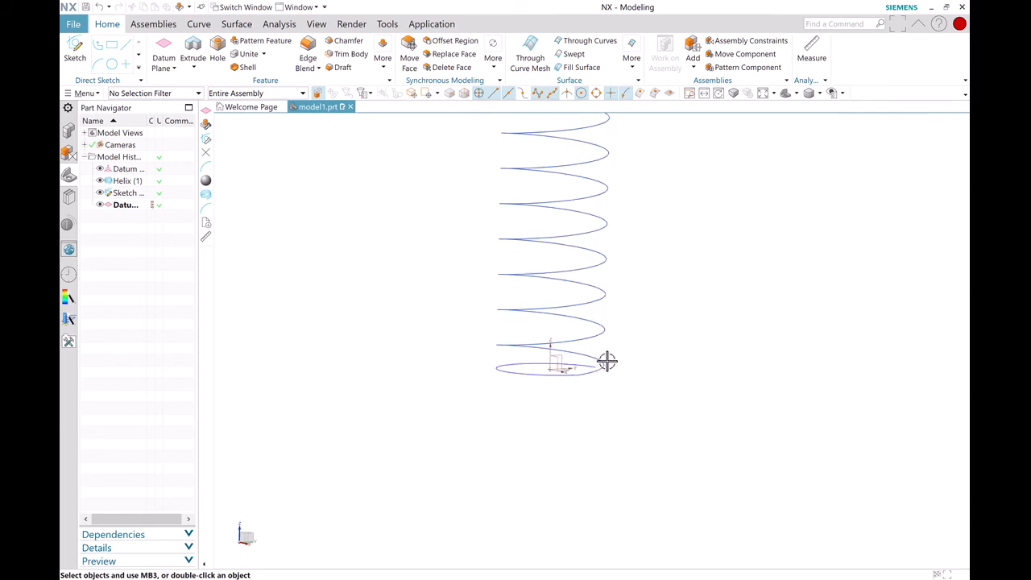
pyautogui.scroll(-4, 637, 406)
pyautogui.scroll(4, 636, 274)
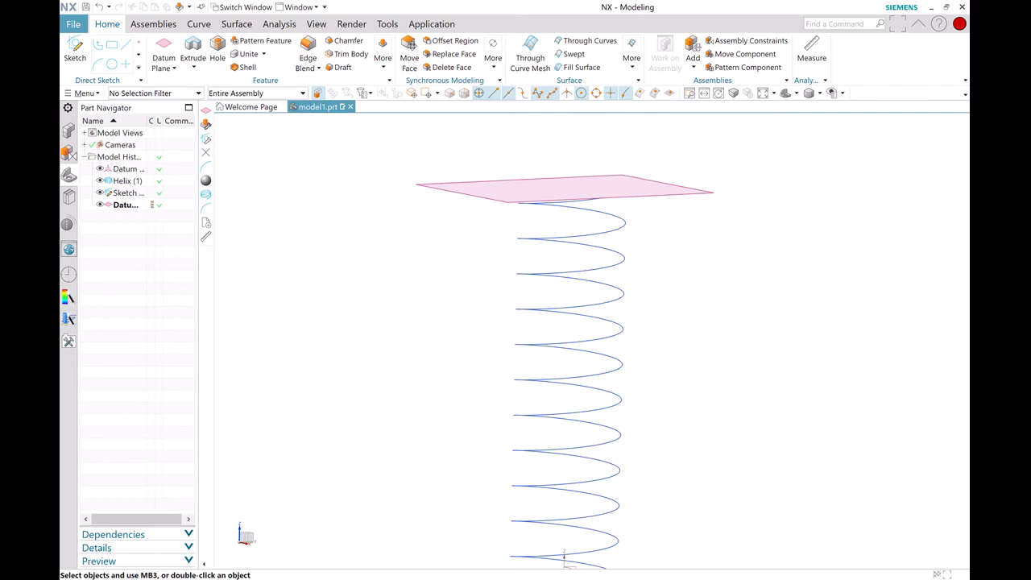
pyautogui.click(655, 578)
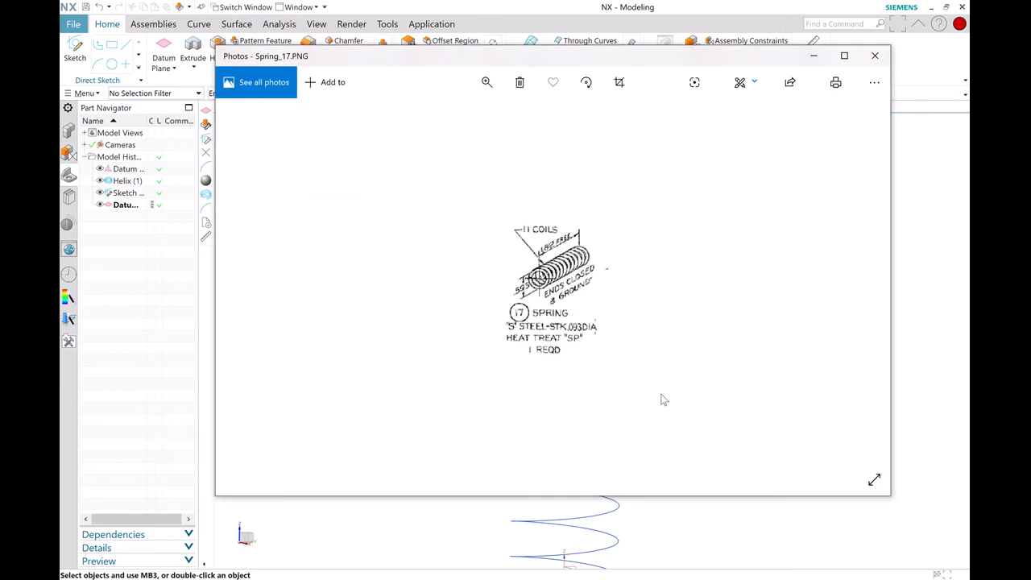
pyautogui.click(781, 542)
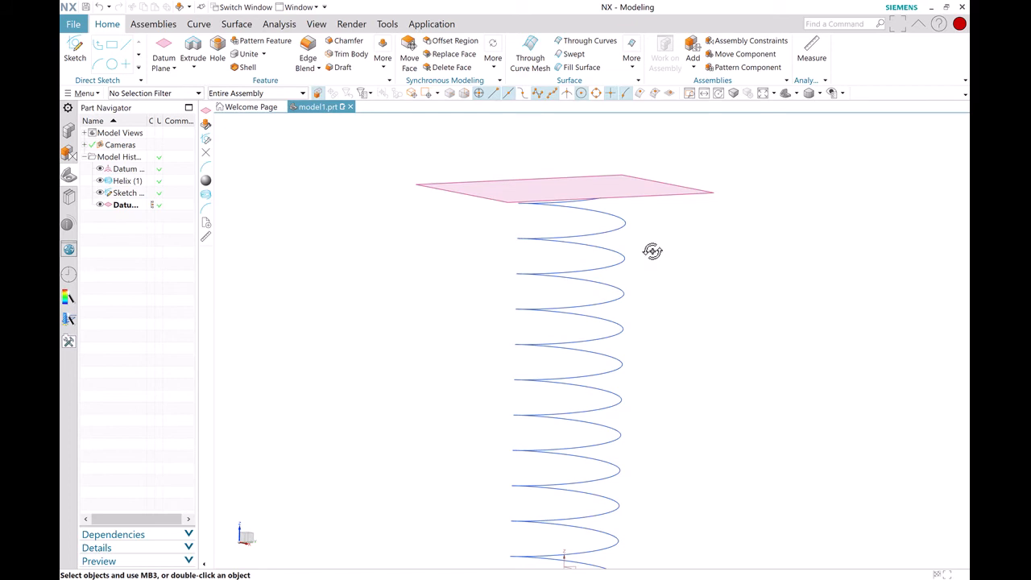
# Create an on-plane sketch on the datum plane at the helix's upper end
pyautogui.moveTo(653, 251); pyautogui.dragTo(654, 265, button='middle')
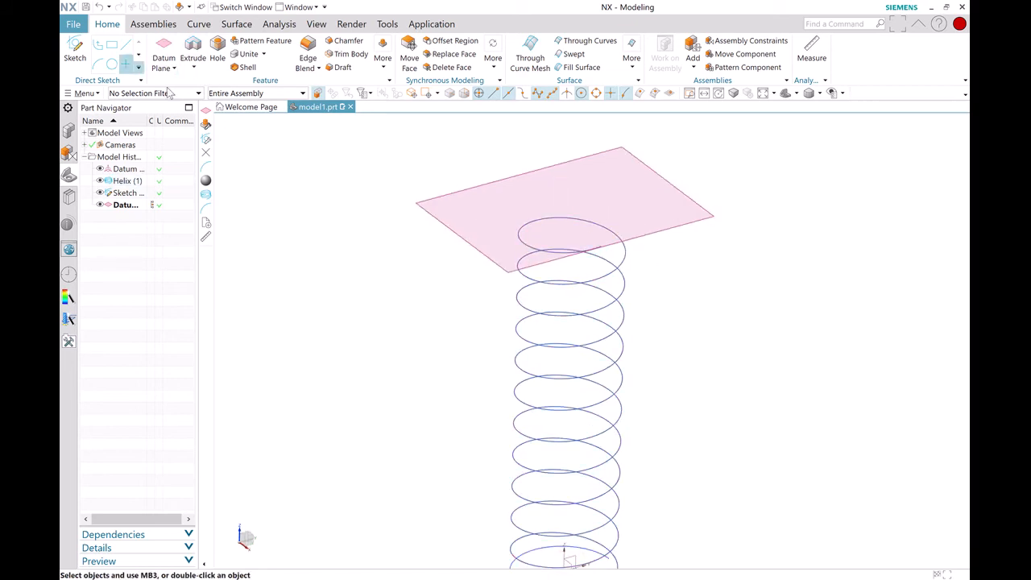
pyautogui.click(68, 46)
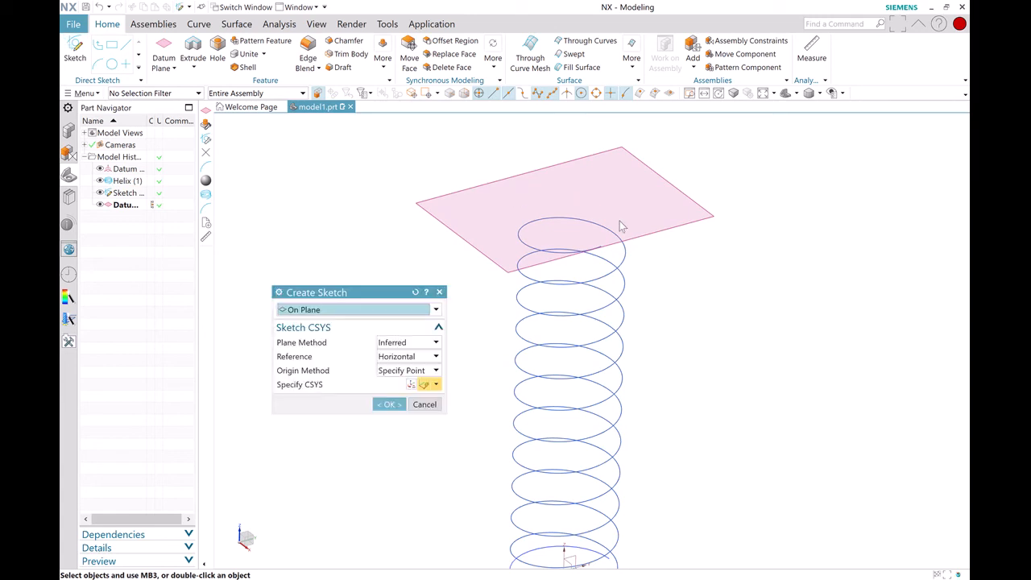
pyautogui.click(663, 228)
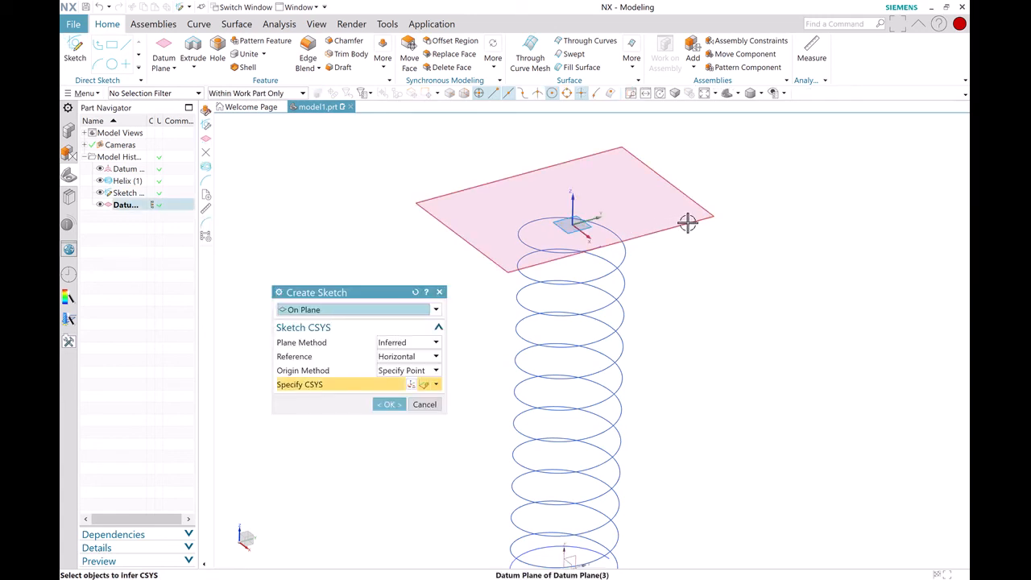
pyautogui.middleClick(686, 223)
pyautogui.moveTo(570, 229)
pyautogui.mouseDown(button='middle')
pyautogui.moveTo(547, 419)
pyautogui.moveTo(554, 409)
pyautogui.mouseUp(button='middle')
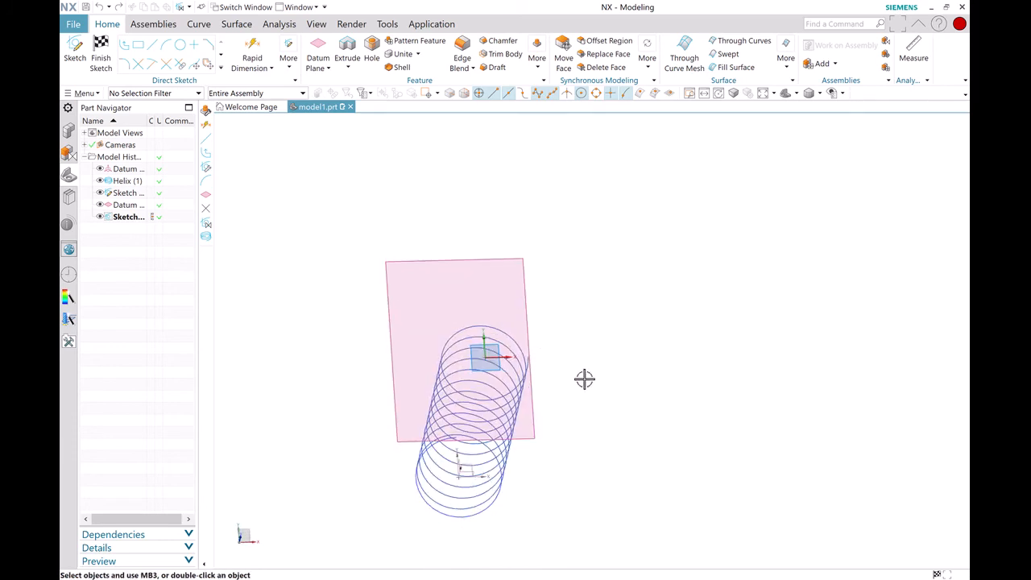
pyautogui.scroll(2, 507, 373)
pyautogui.moveTo(542, 348)
pyautogui.mouseDown(button='middle')
pyautogui.moveTo(555, 354)
pyautogui.moveTo(567, 338)
pyautogui.mouseUp(button='middle')
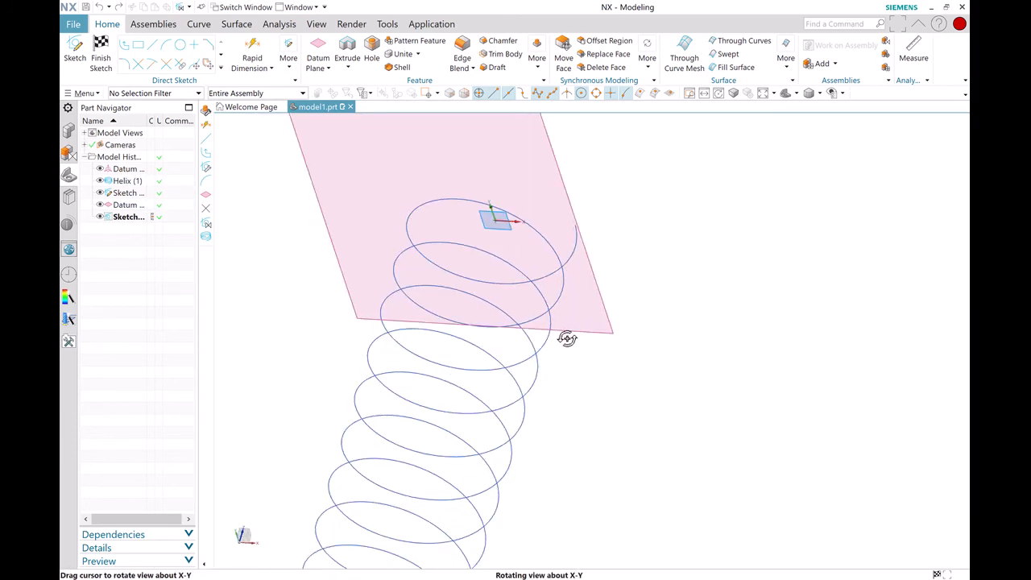
# Sketch a three-point arc on the datum plane, starting at the helix's upper end point
pyautogui.click(167, 45)
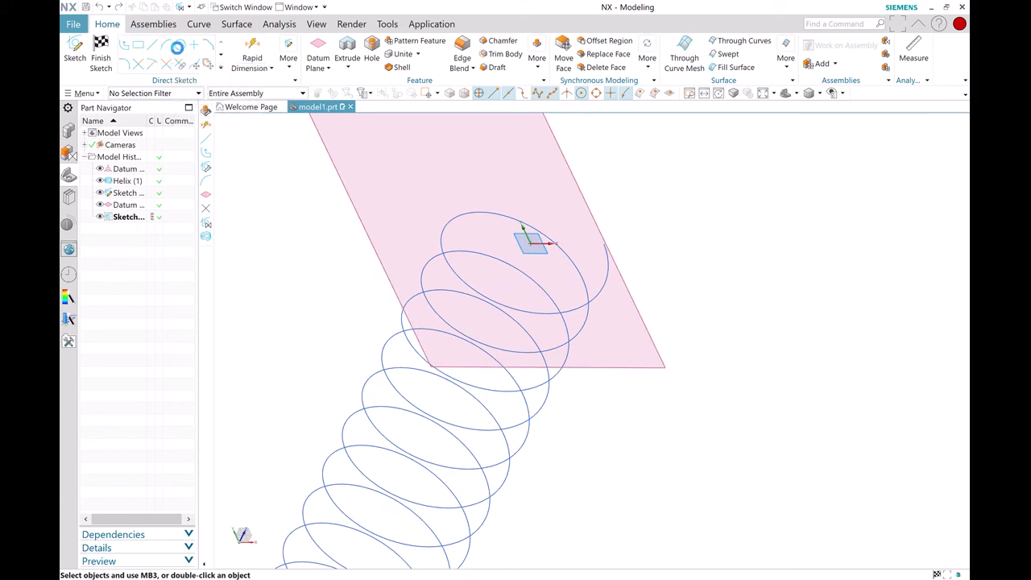
pyautogui.click(603, 241)
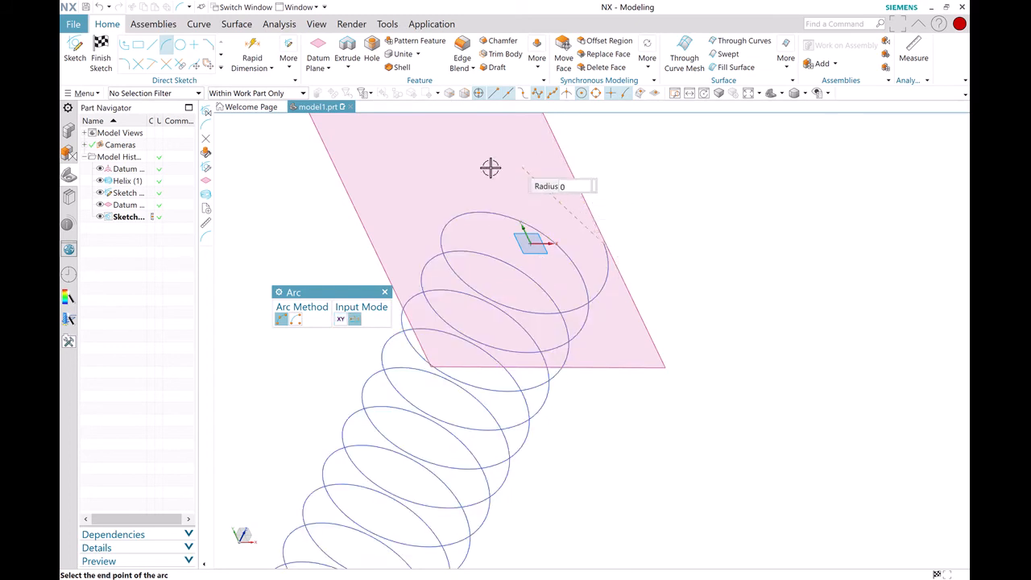
pyautogui.click(425, 194)
pyautogui.click(385, 293)
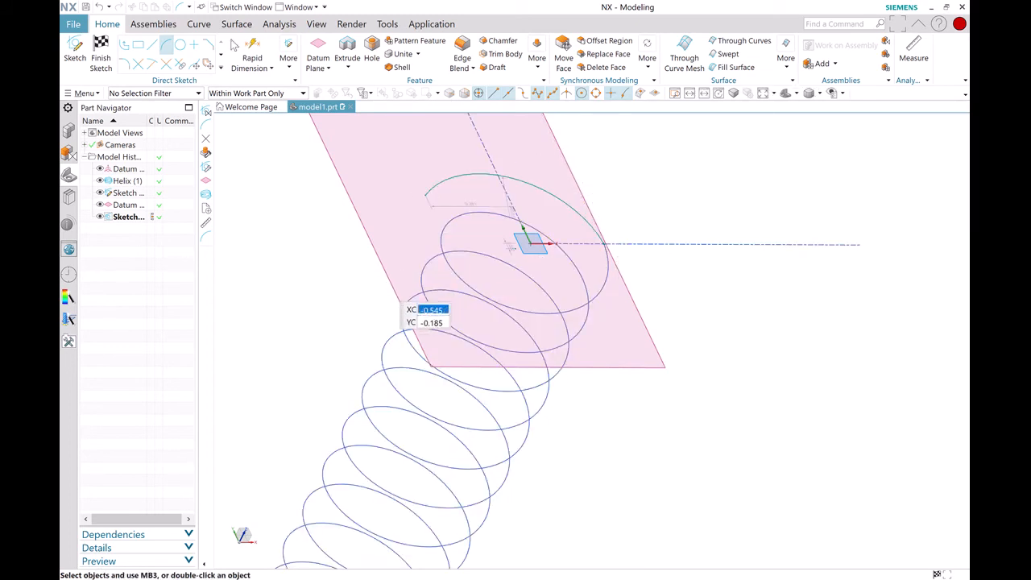
# Constrain the new arc tangent to the helix with a geometric constraint
pyautogui.click(288, 58)
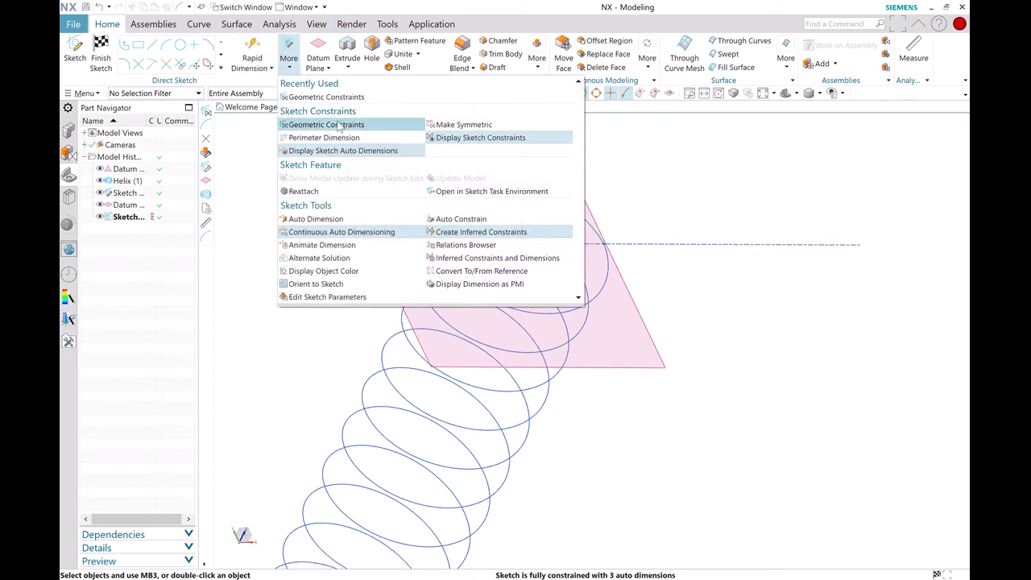
pyautogui.click(366, 124)
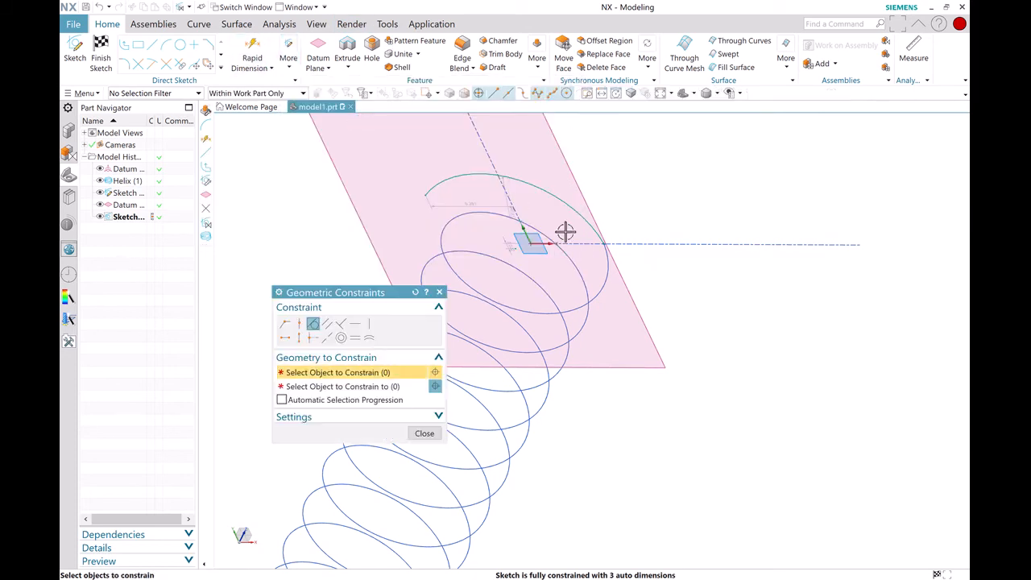
pyautogui.click(607, 269)
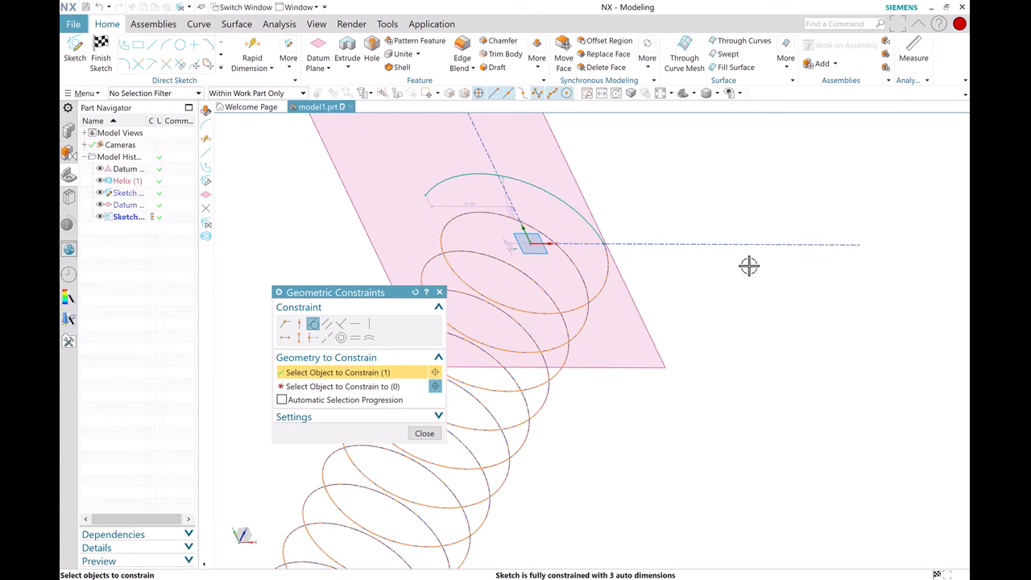
pyautogui.middleClick(749, 266)
pyautogui.click(570, 210)
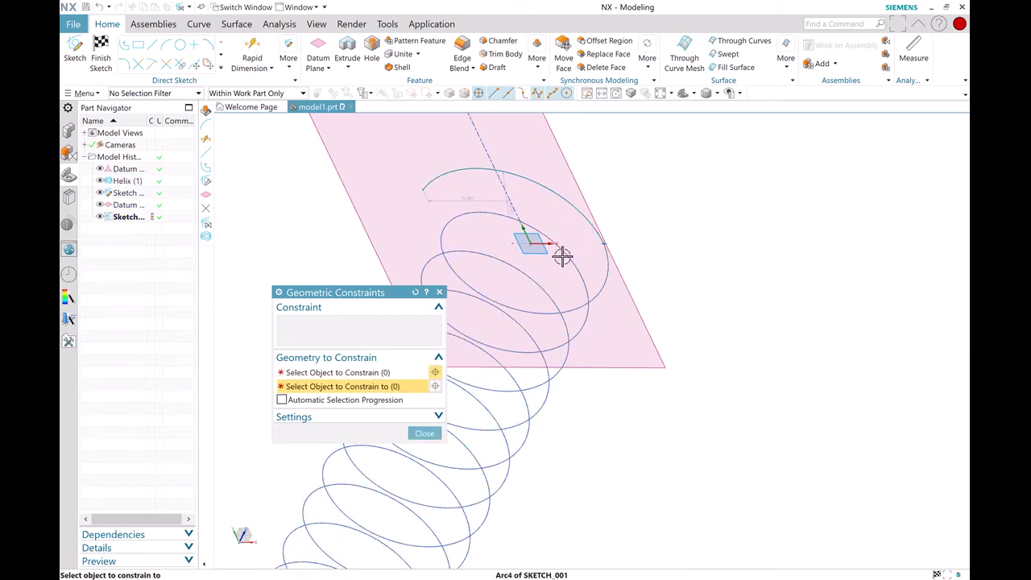
pyautogui.click(562, 256)
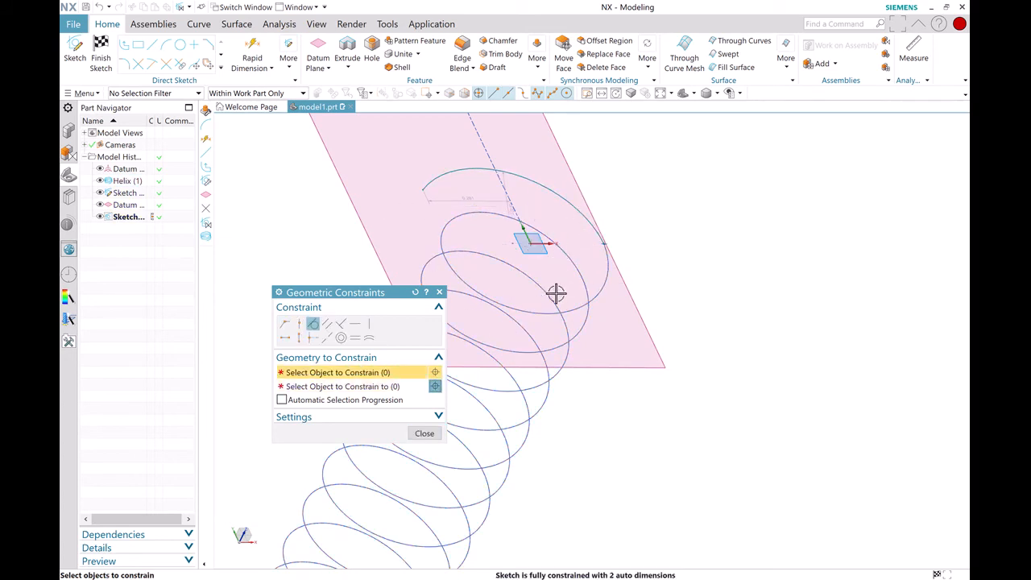
# Set the geometric constraint type to Coincident for aligning the arc centers
pyautogui.moveTo(542, 265)
pyautogui.mouseDown(button='middle')
pyautogui.moveTo(520, 282)
pyautogui.moveTo(547, 313)
pyautogui.moveTo(583, 299)
pyautogui.moveTo(605, 239)
pyautogui.moveTo(598, 226)
pyautogui.moveTo(601, 238)
pyautogui.mouseUp(button='middle')
pyautogui.moveTo(608, 297)
pyautogui.mouseDown(button='middle')
pyautogui.moveTo(598, 287)
pyautogui.moveTo(589, 307)
pyautogui.mouseUp(button='middle')
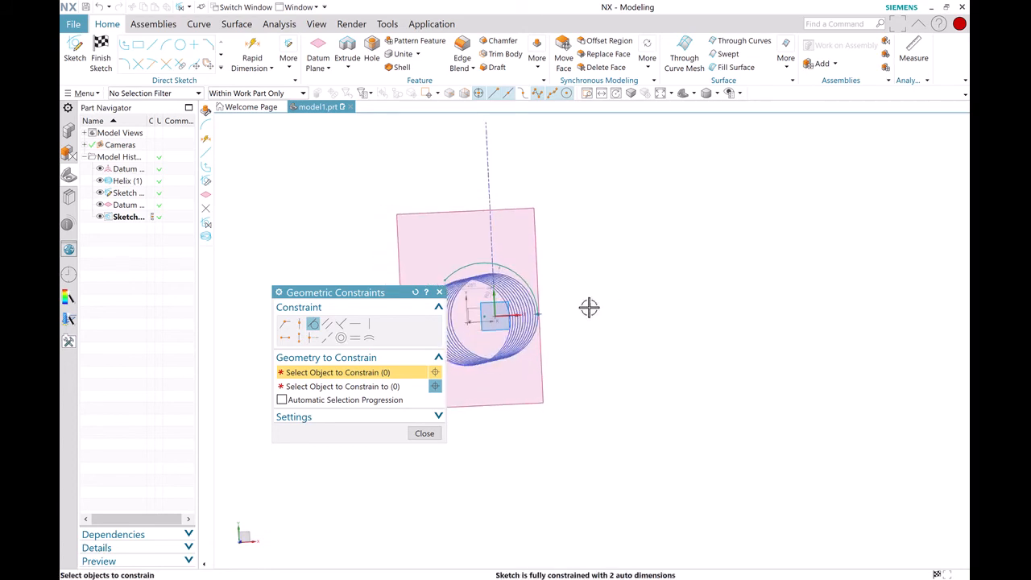
pyautogui.click(286, 326)
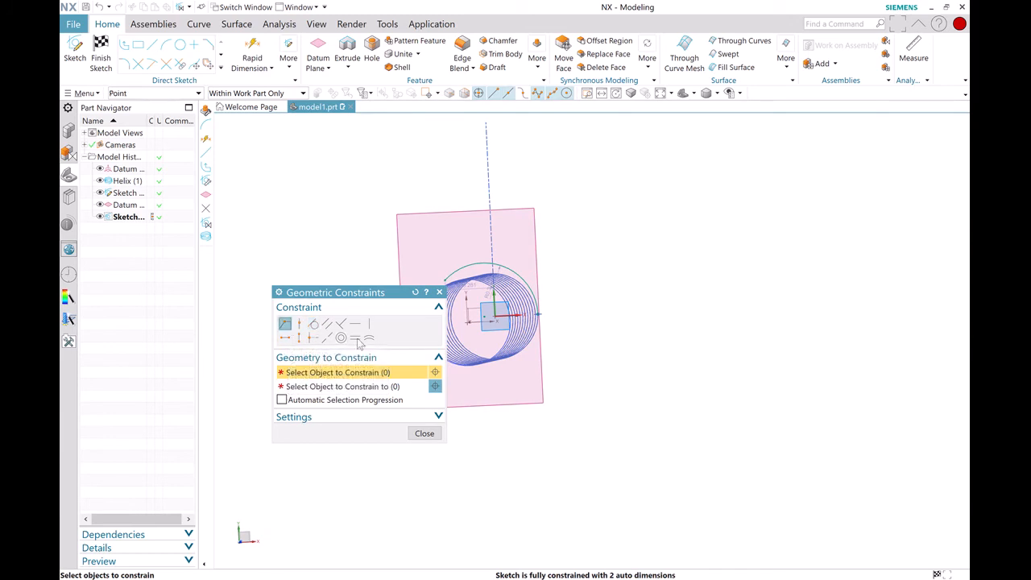
pyautogui.click(520, 276)
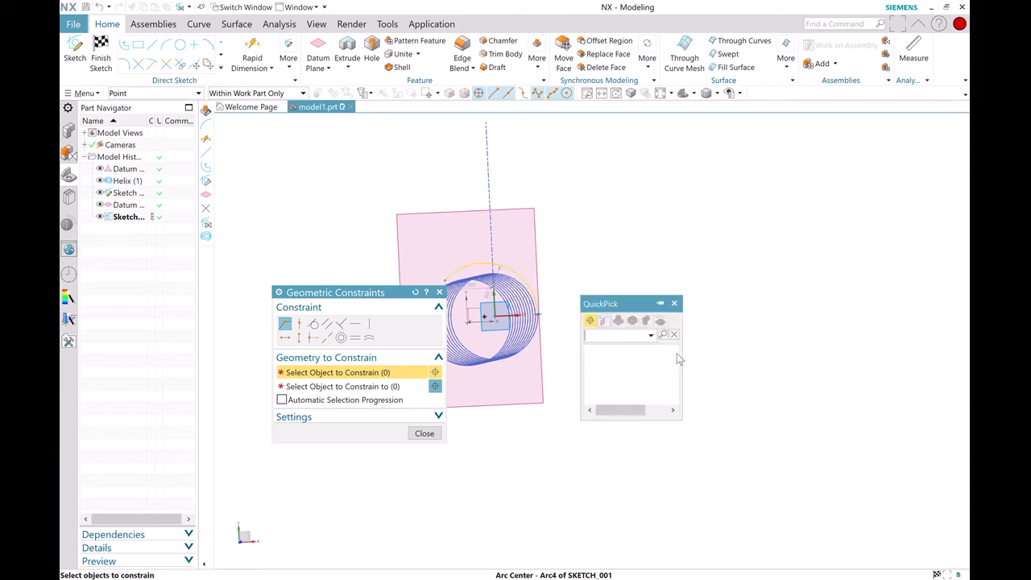
pyautogui.click(632, 352)
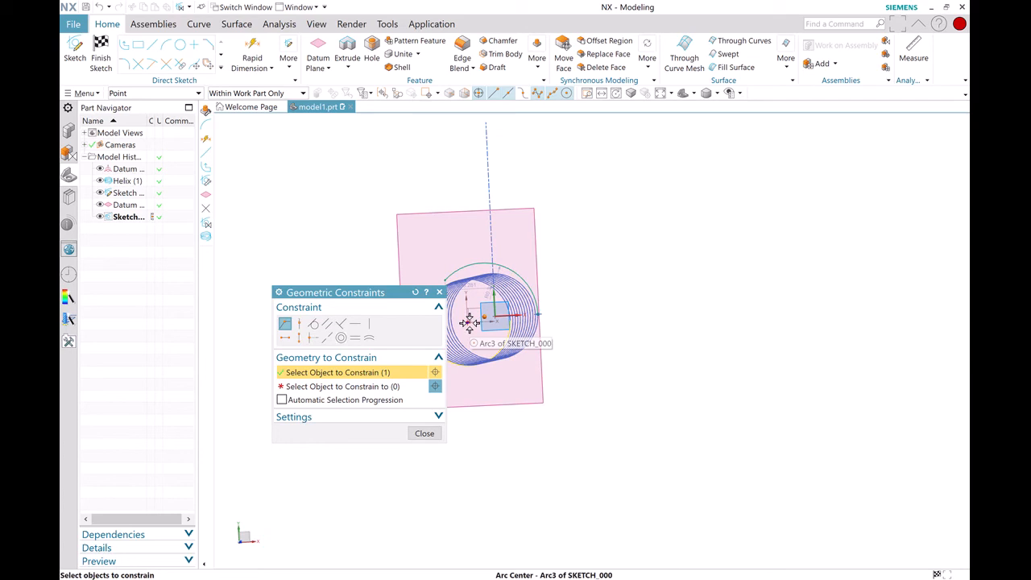
pyautogui.click(525, 364)
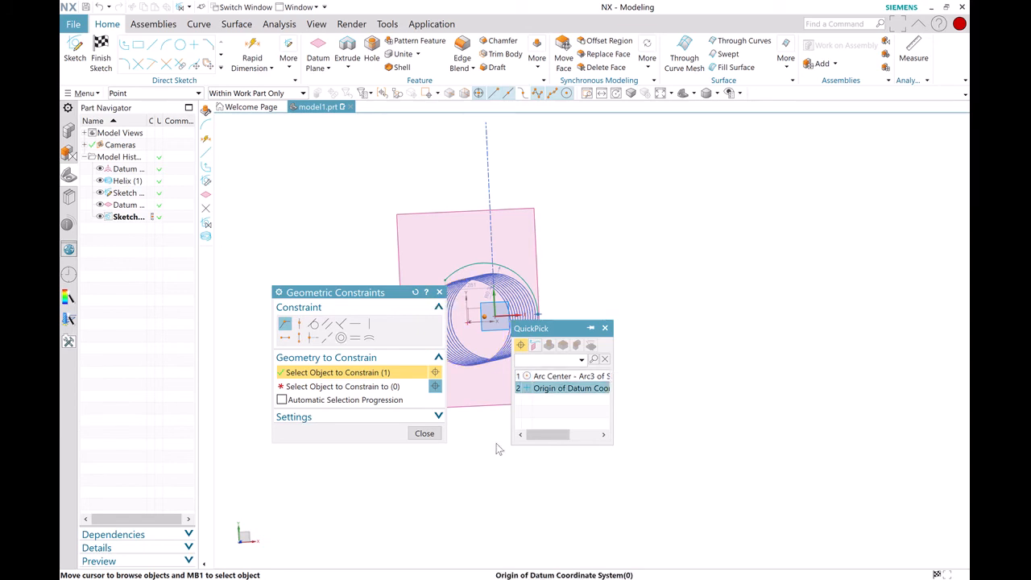
pyautogui.moveTo(483, 475)
pyautogui.mouseDown(button='middle')
pyautogui.moveTo(504, 451)
pyautogui.moveTo(506, 470)
pyautogui.moveTo(531, 419)
pyautogui.mouseUp(button='middle')
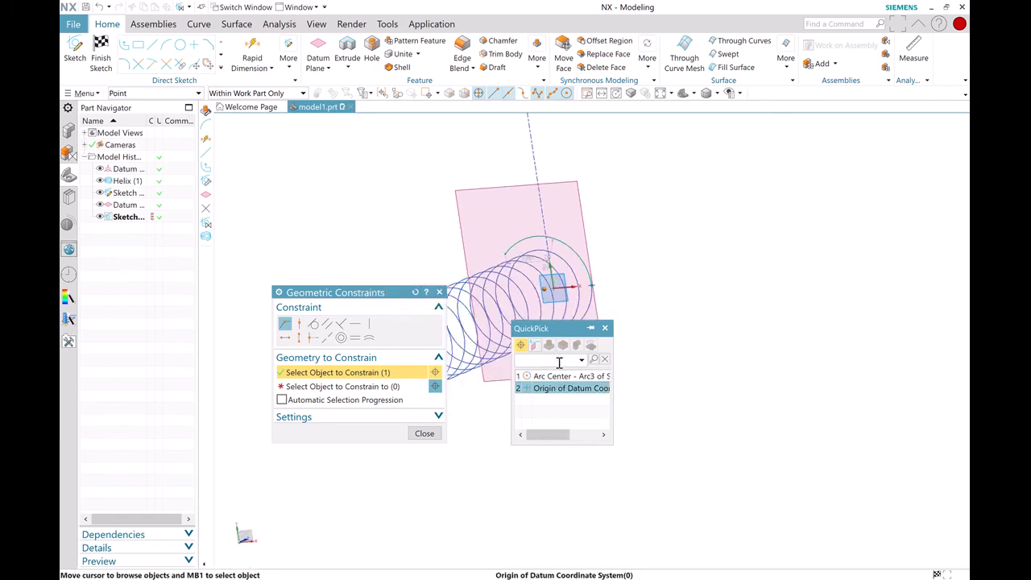
pyautogui.click(557, 374)
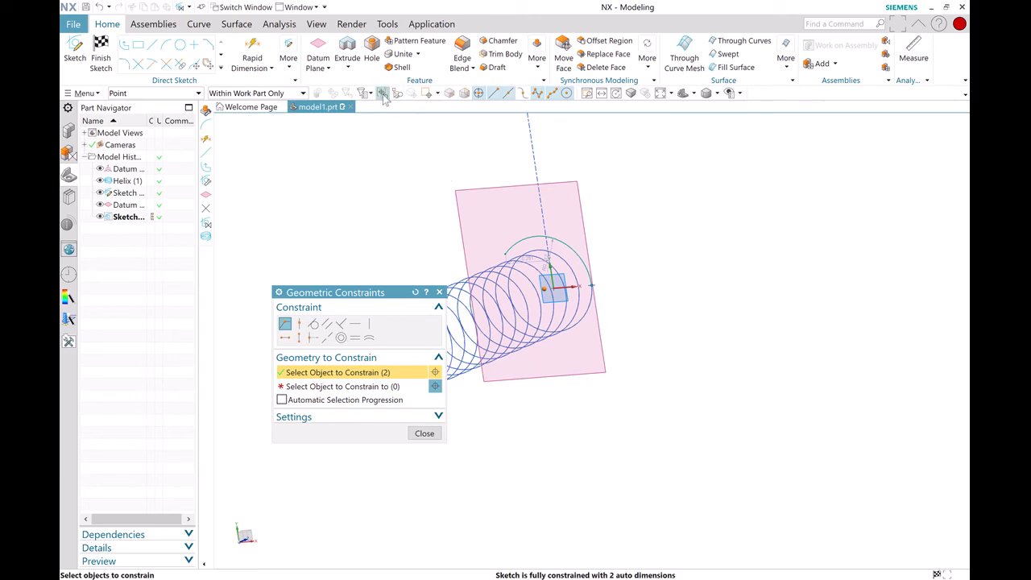
# Make the upper arc's center coincident with the center of the sketched arc at the helix's other end
pyautogui.click(573, 252)
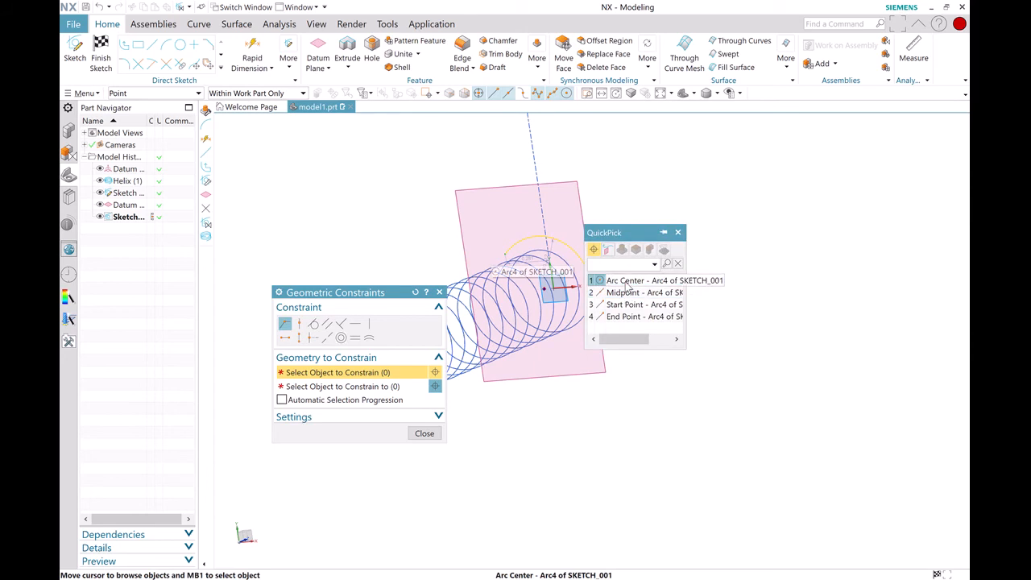
pyautogui.click(636, 249)
pyautogui.keyDown('shift'); pyautogui.moveTo(577, 406); pyautogui.dragTo(662, 354, button='middle'); pyautogui.keyUp('shift')
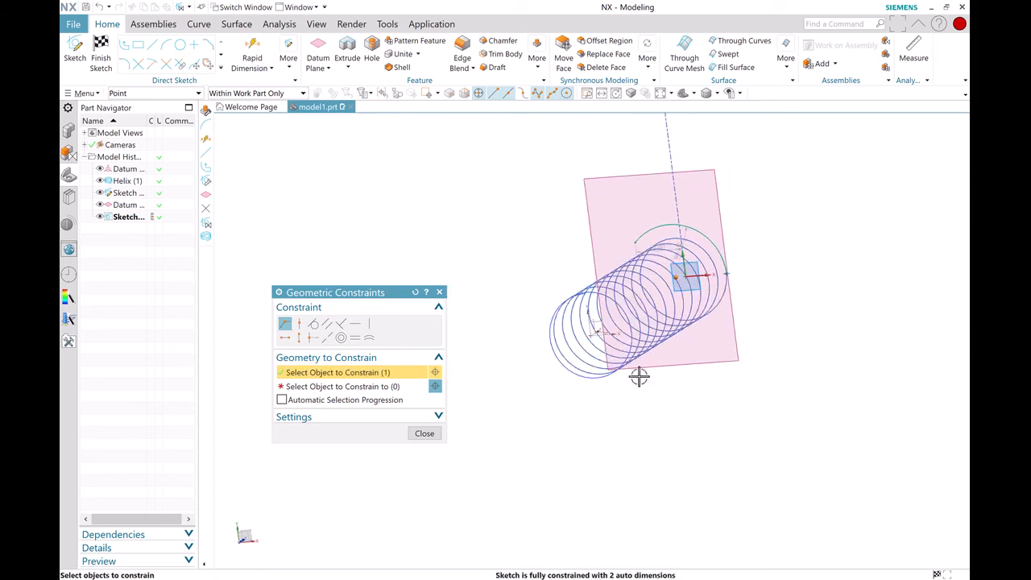
pyautogui.middleClick(572, 403)
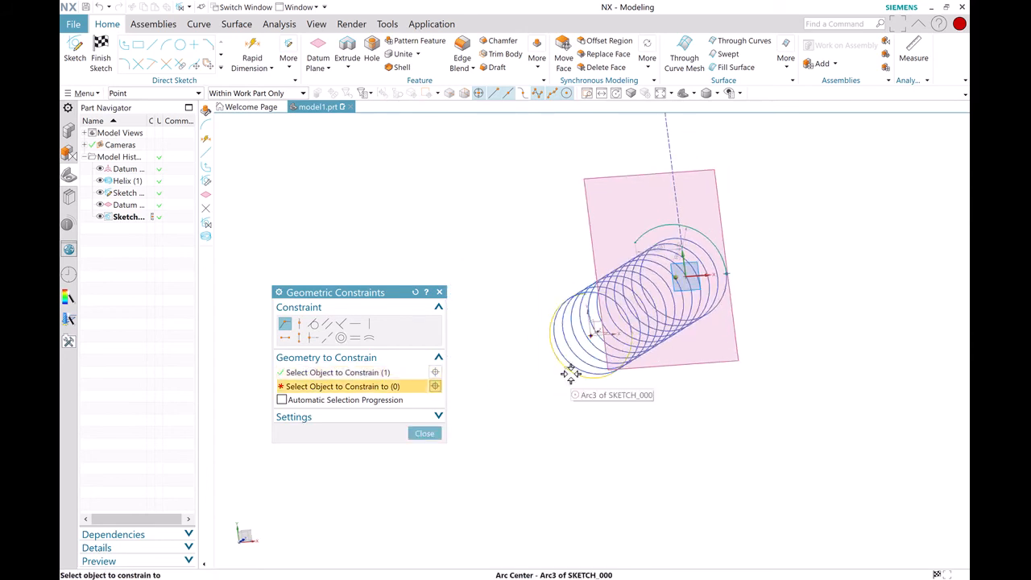
pyautogui.click(570, 375)
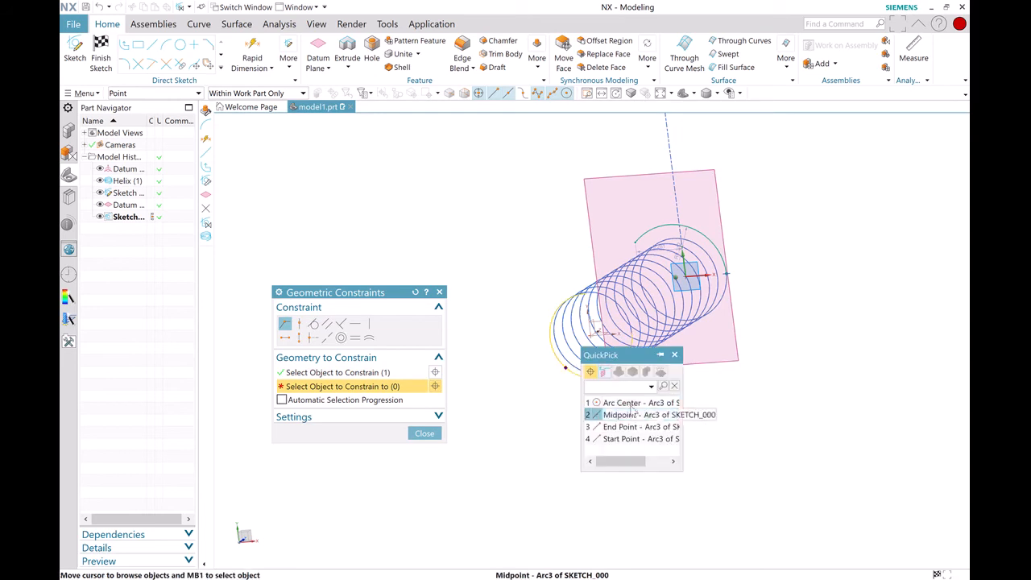
pyautogui.click(621, 403)
pyautogui.moveTo(752, 246)
pyautogui.mouseDown(button='middle')
pyautogui.moveTo(736, 265)
pyautogui.moveTo(744, 249)
pyautogui.mouseUp(button='middle')
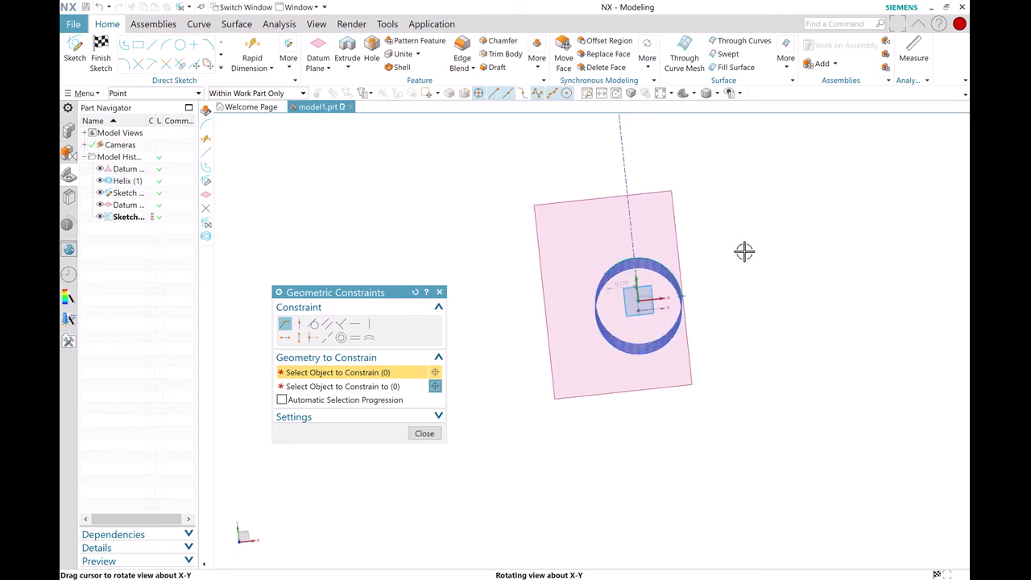
pyautogui.click(412, 434)
# Dimension the vertical offset of the upper arc's free end in the sketch as 0.25 in
pyautogui.scroll(2, 604, 274)
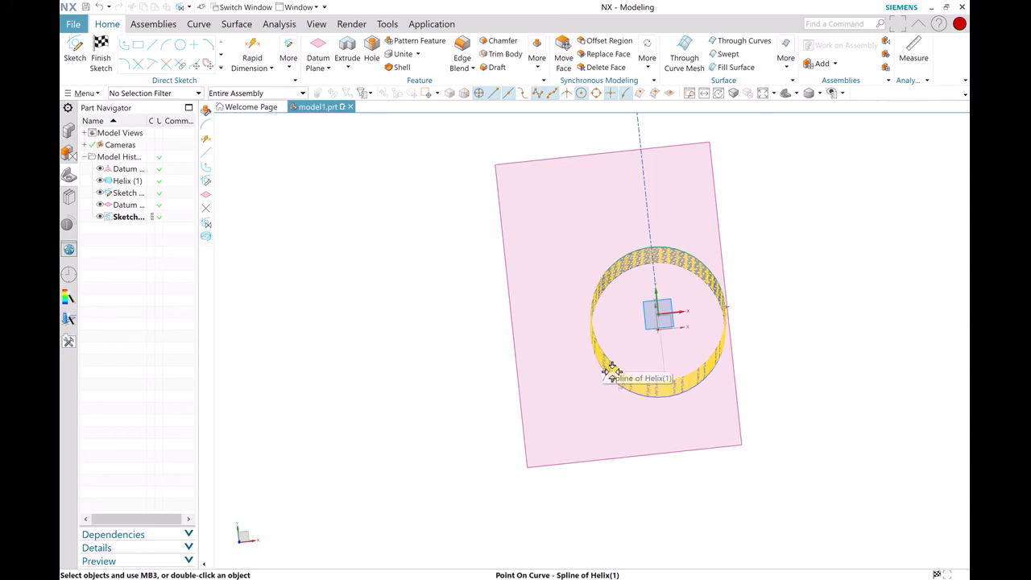
pyautogui.moveTo(598, 356); pyautogui.dragTo(405, 517, button='middle')
pyautogui.moveTo(575, 524); pyautogui.dragTo(609, 508, button='middle')
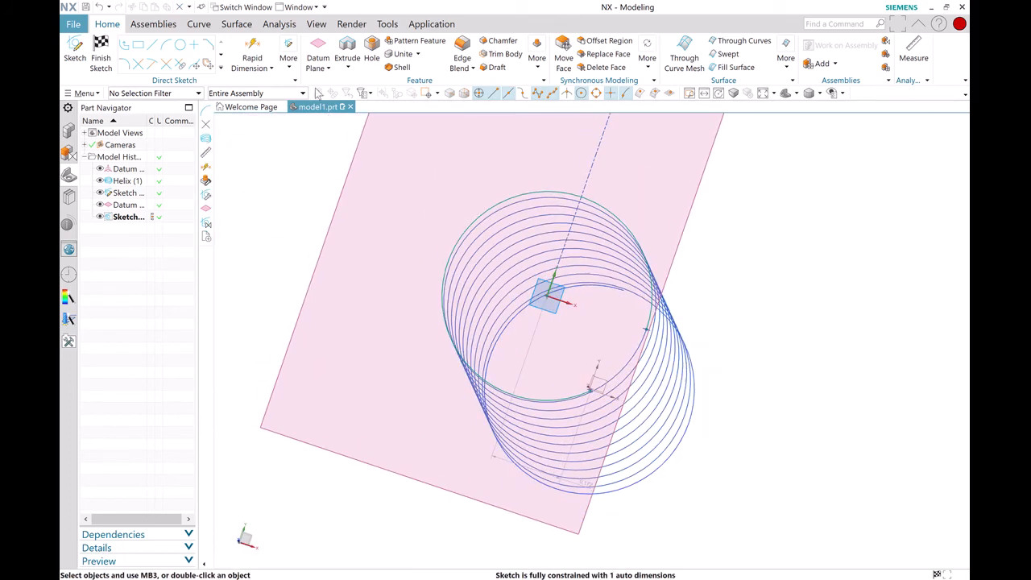
pyautogui.click(252, 54)
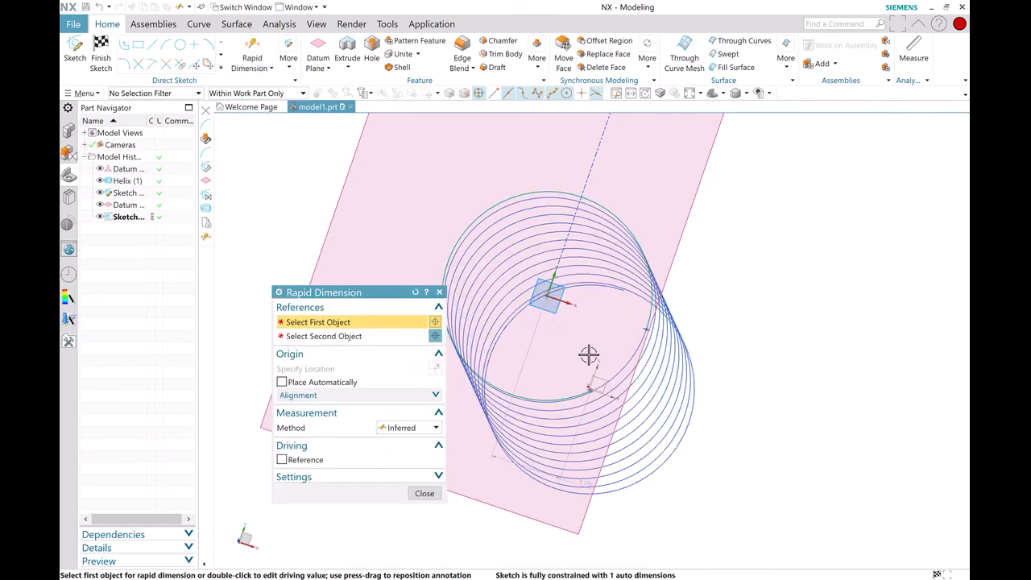
pyautogui.click(590, 391)
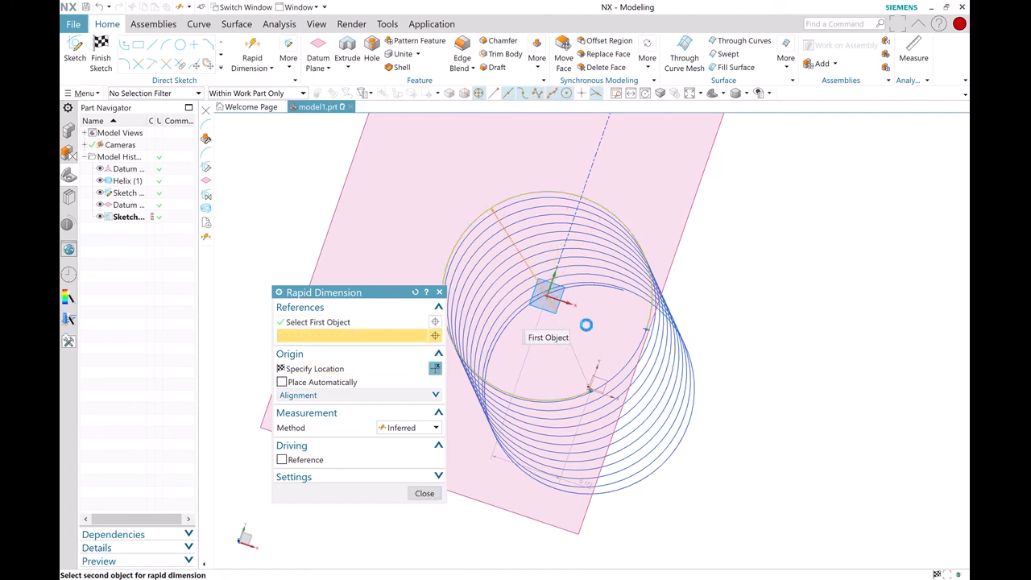
pyautogui.click(670, 348)
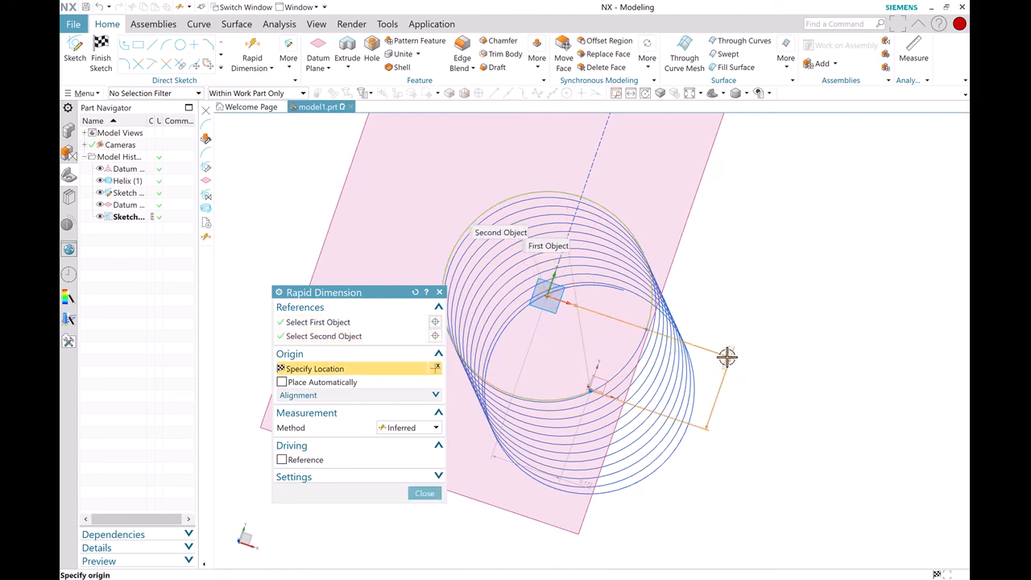
pyautogui.click(733, 396)
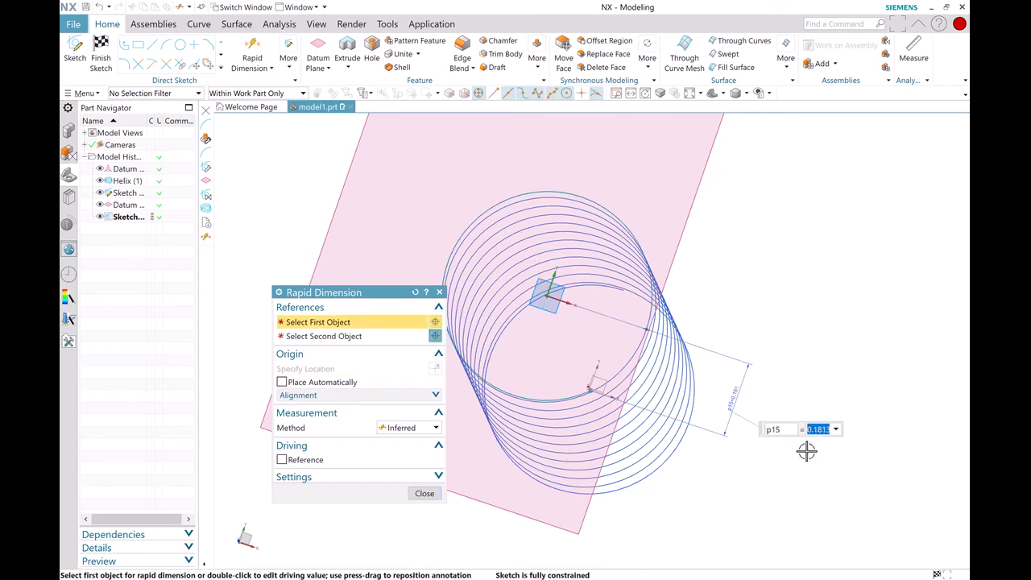
pyautogui.write('0.25')
pyautogui.press('Return')
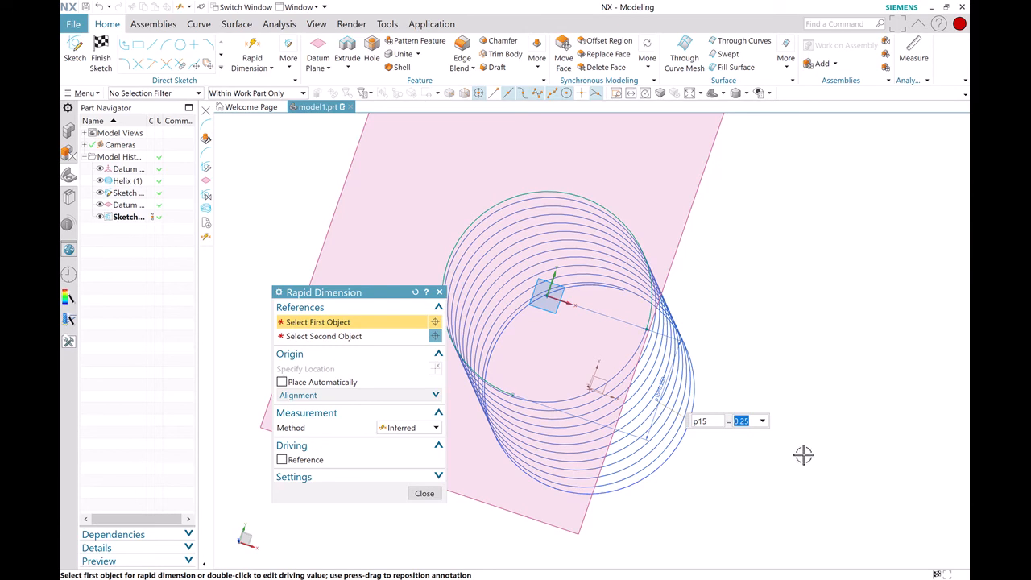
pyautogui.moveTo(824, 511)
pyautogui.mouseDown(button='middle')
pyautogui.moveTo(833, 508)
pyautogui.moveTo(617, 509)
pyautogui.mouseUp(button='middle')
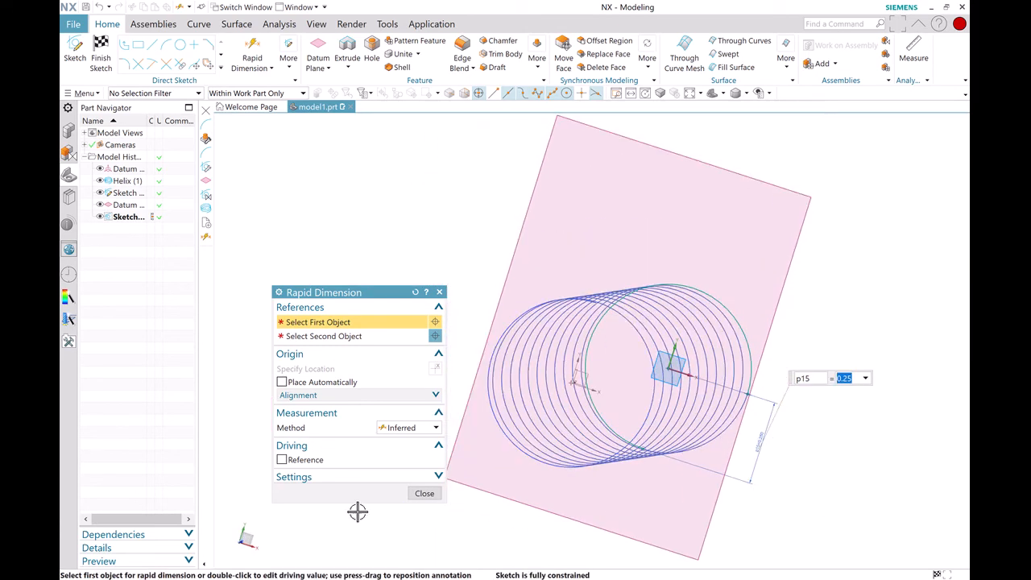
pyautogui.click(424, 493)
# Finish the arc sketch on the datum plane at the helix's upper end
pyautogui.moveTo(422, 490)
pyautogui.mouseDown(button='middle')
pyautogui.moveTo(518, 472)
pyautogui.moveTo(598, 402)
pyautogui.moveTo(538, 414)
pyautogui.moveTo(553, 414)
pyautogui.mouseUp(button='middle')
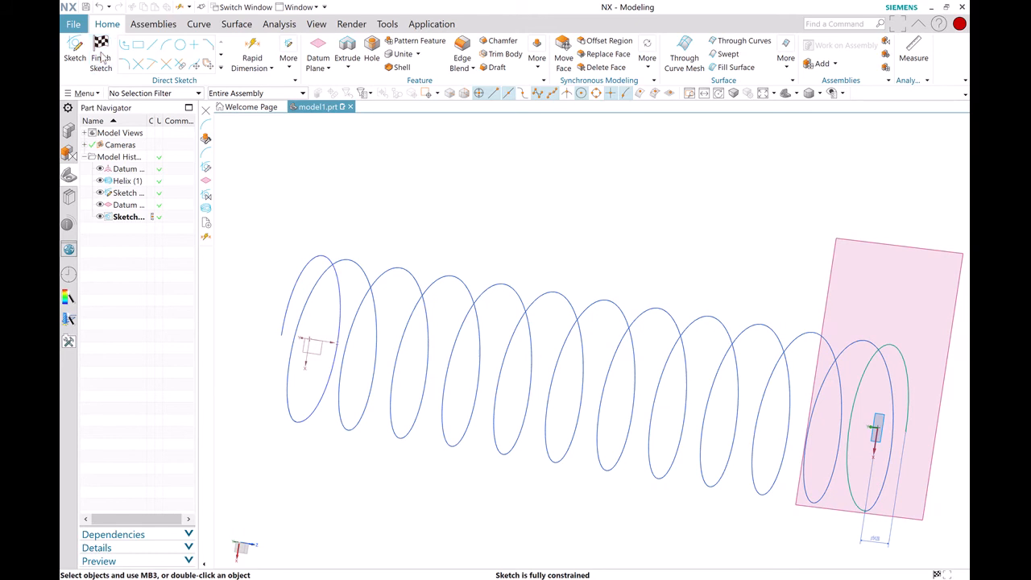
pyautogui.click(101, 58)
pyautogui.moveTo(670, 349)
pyautogui.mouseDown(button='middle')
pyautogui.moveTo(700, 371)
pyautogui.moveTo(711, 340)
pyautogui.moveTo(734, 352)
pyautogui.moveTo(737, 337)
pyautogui.moveTo(661, 337)
pyautogui.mouseUp(button='middle')
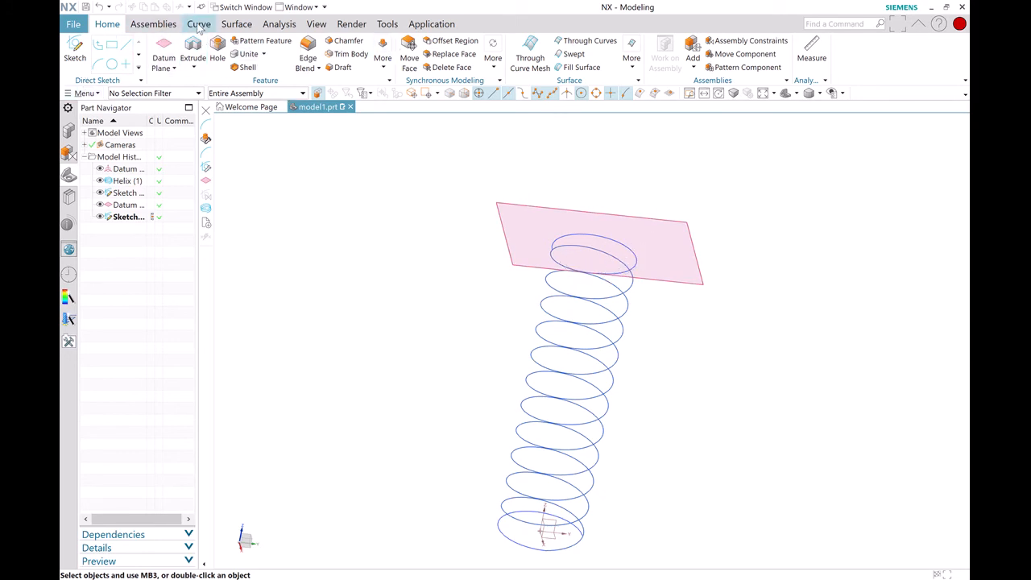
# Start an on-path sketch on the upper end arc, placing its plane at 0% arc length, normal to the path
pyautogui.click(71, 50)
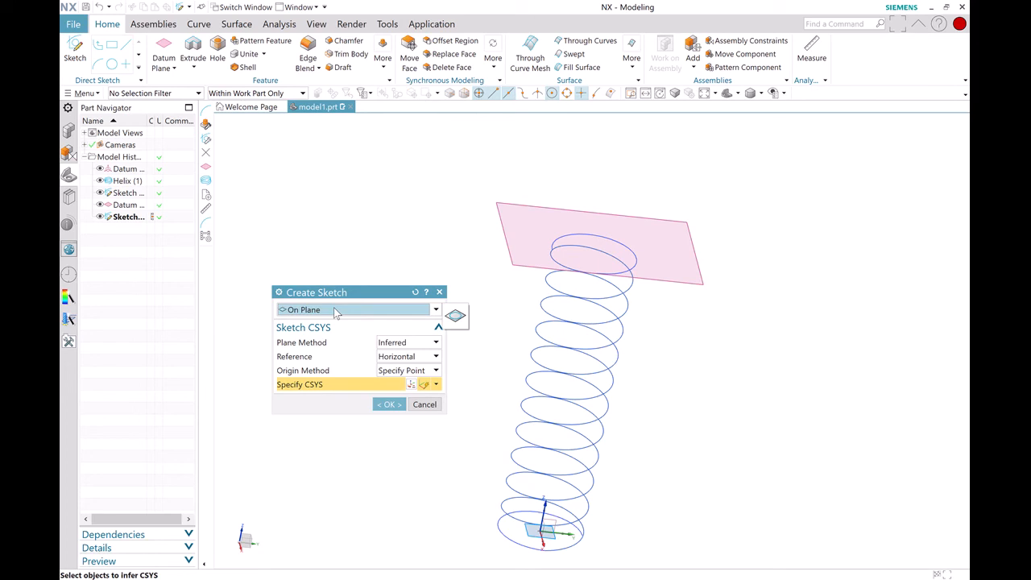
pyautogui.click(336, 311)
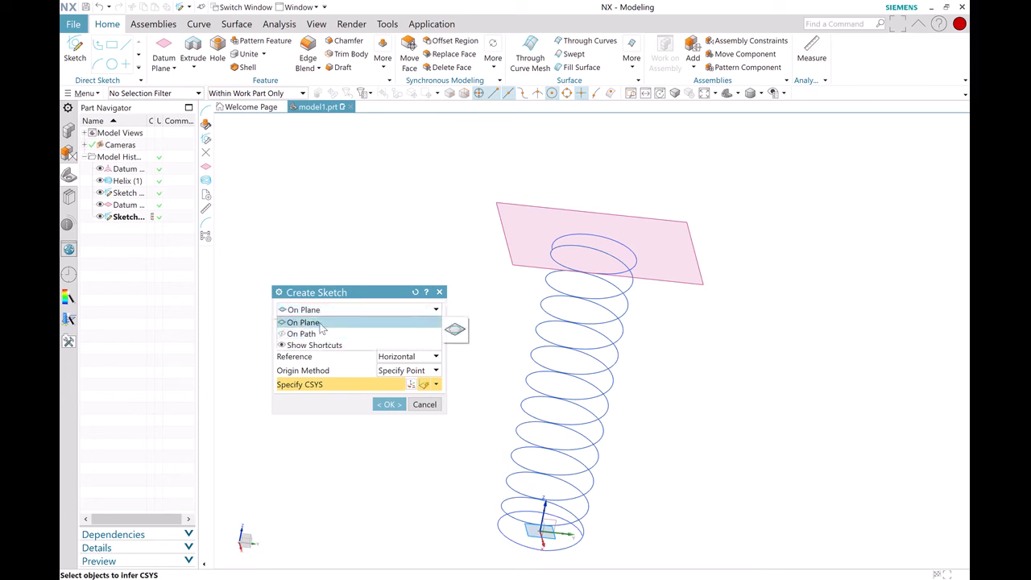
pyautogui.click(315, 334)
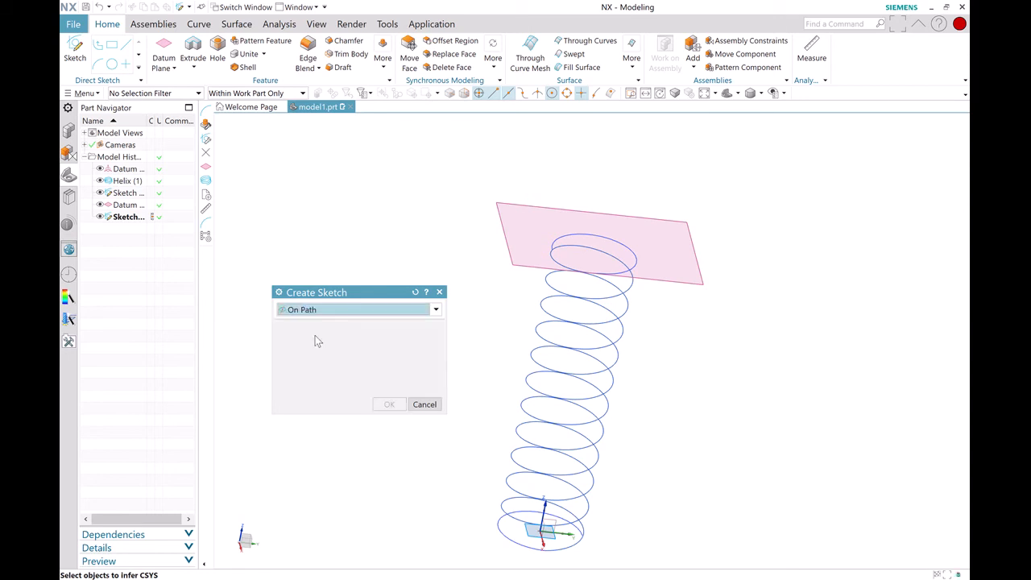
pyautogui.click(554, 240)
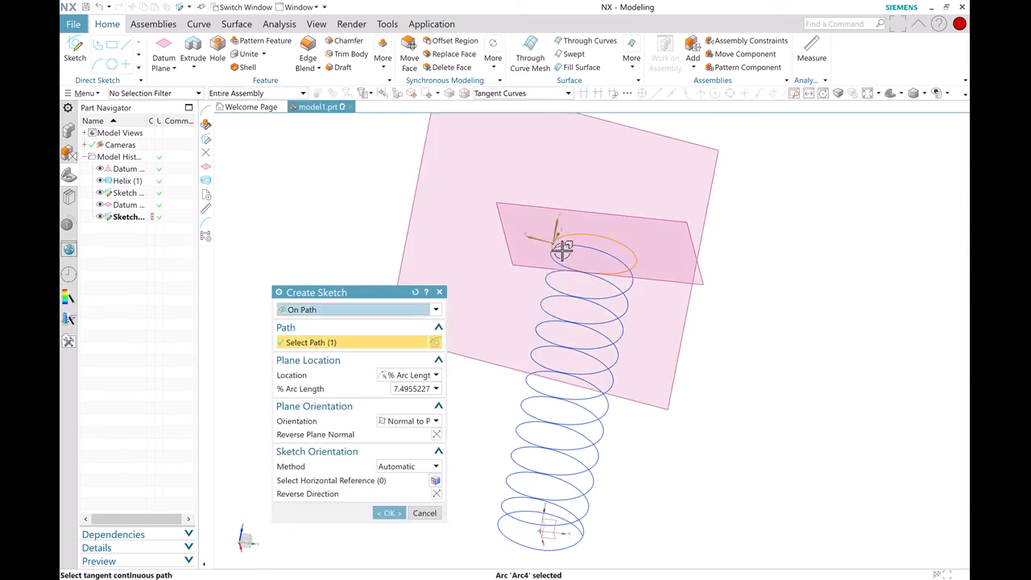
pyautogui.moveTo(550, 240); pyautogui.dragTo(542, 309)
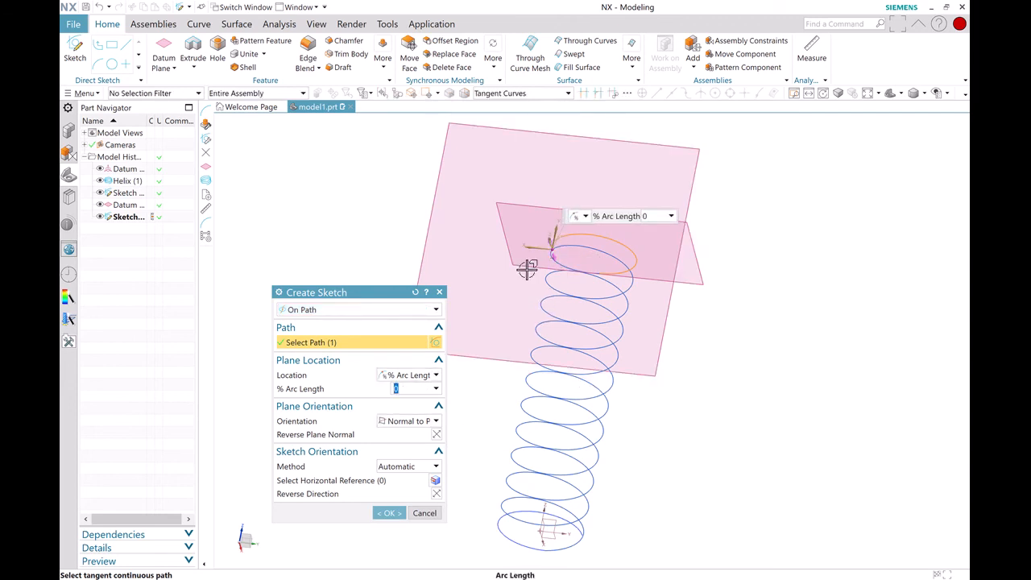
pyautogui.click(389, 513)
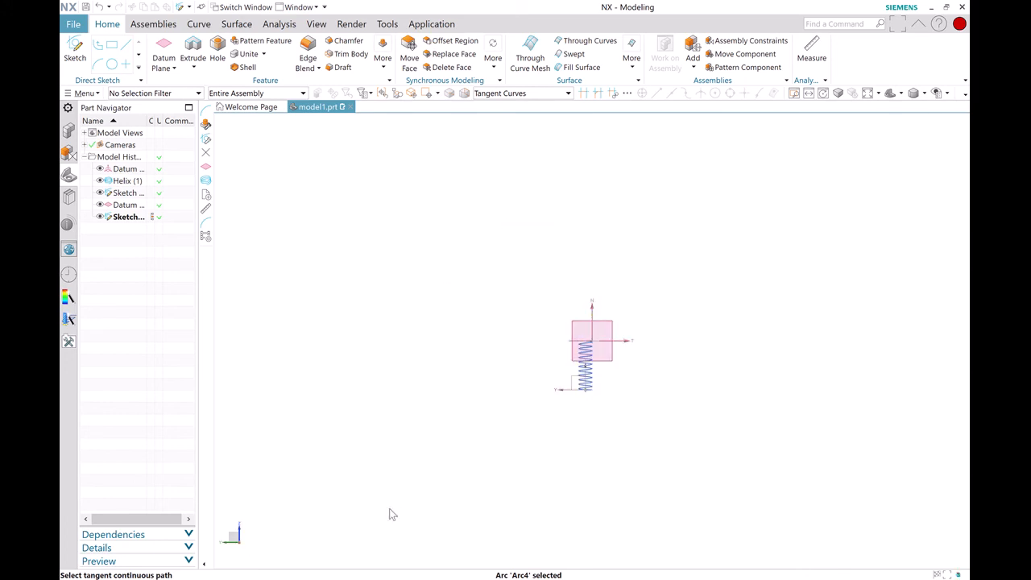
# Sketch a 0.093 in diameter circle centered on the upper arc's free end and finish the profile sketch
pyautogui.scroll(6, 600, 327)
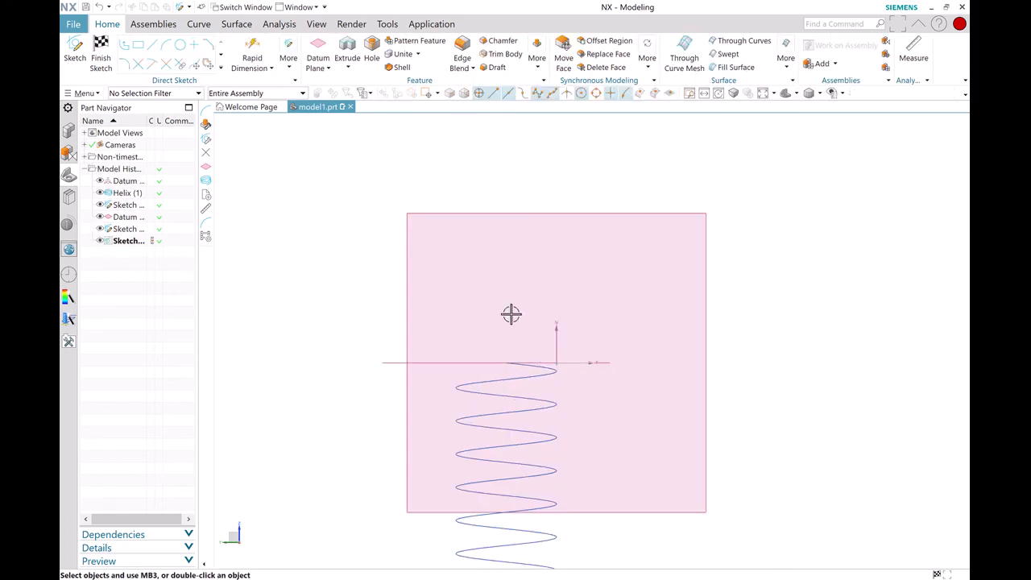
pyautogui.moveTo(528, 319); pyautogui.dragTo(432, 401, button='middle')
pyautogui.scroll(3, 534, 416)
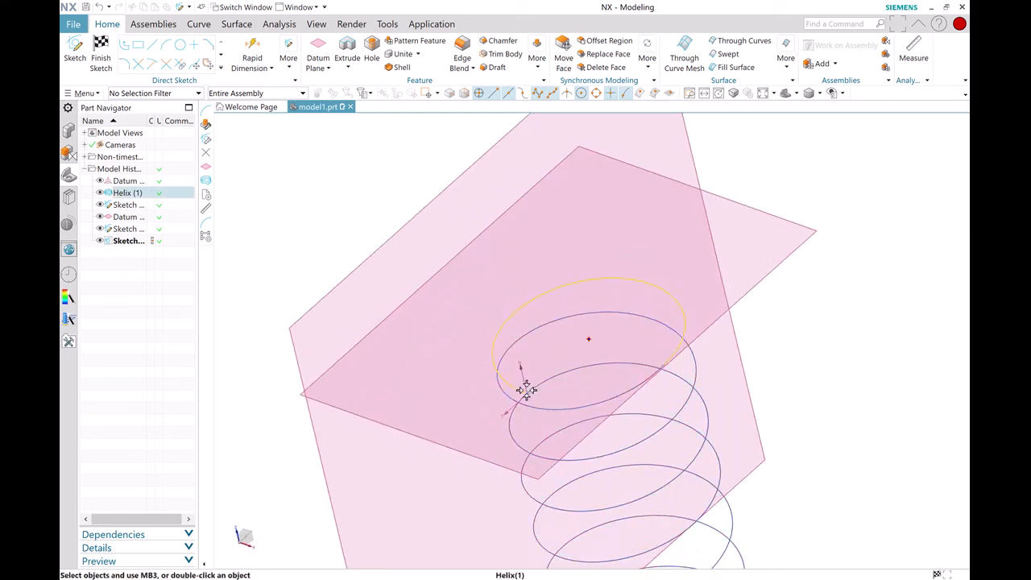
pyautogui.scroll(-4, 491, 422)
pyautogui.scroll(-1, 420, 454)
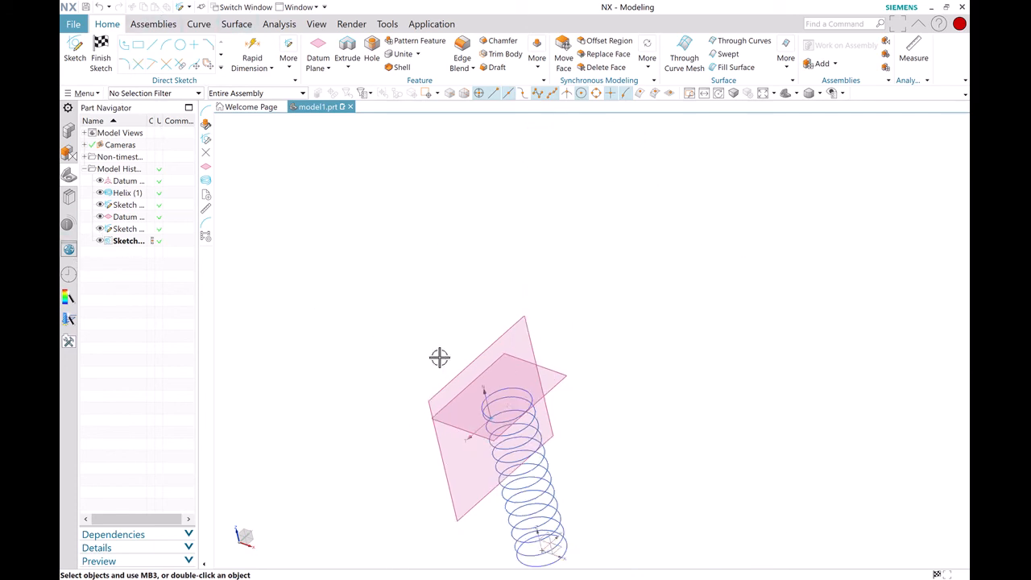
pyautogui.click(181, 50)
pyautogui.scroll(3, 500, 423)
pyautogui.scroll(2, 473, 413)
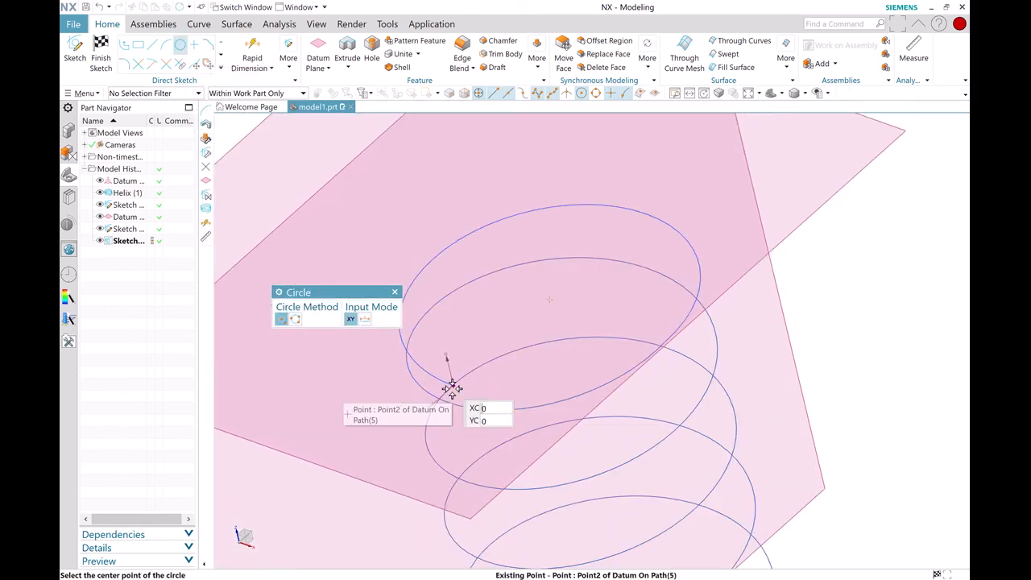
pyautogui.click(452, 387)
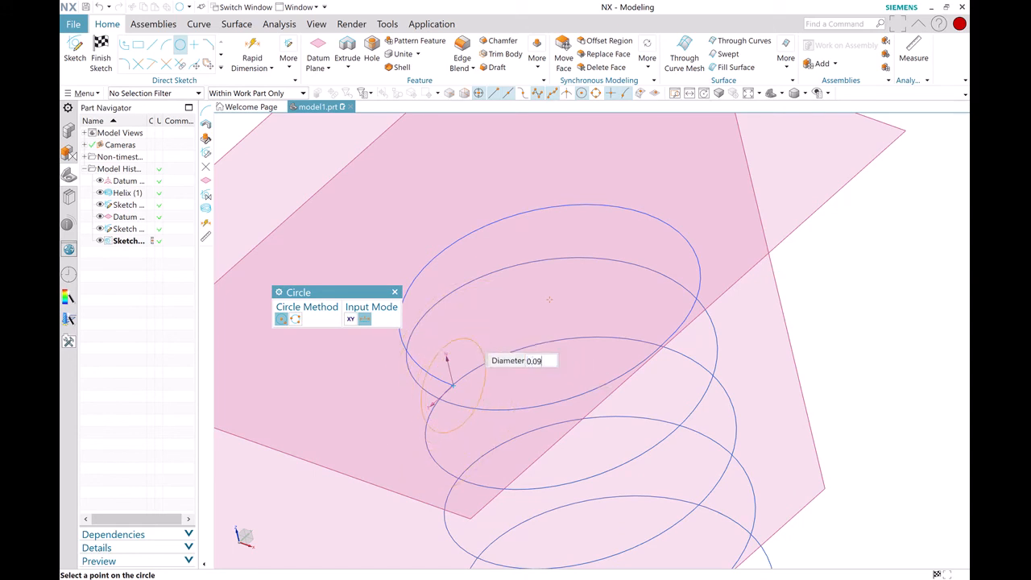
pyautogui.click(474, 341)
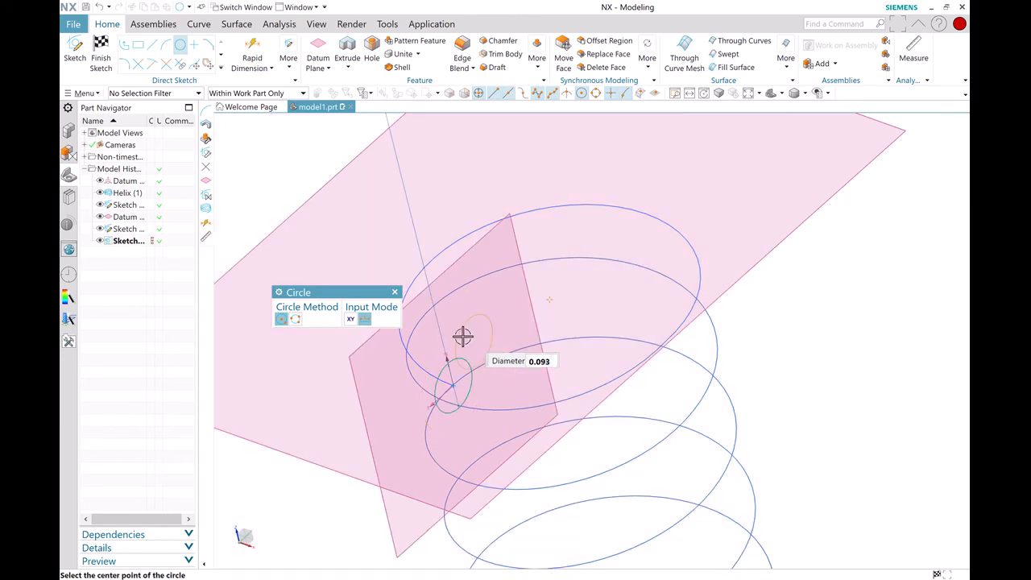
pyautogui.click(100, 56)
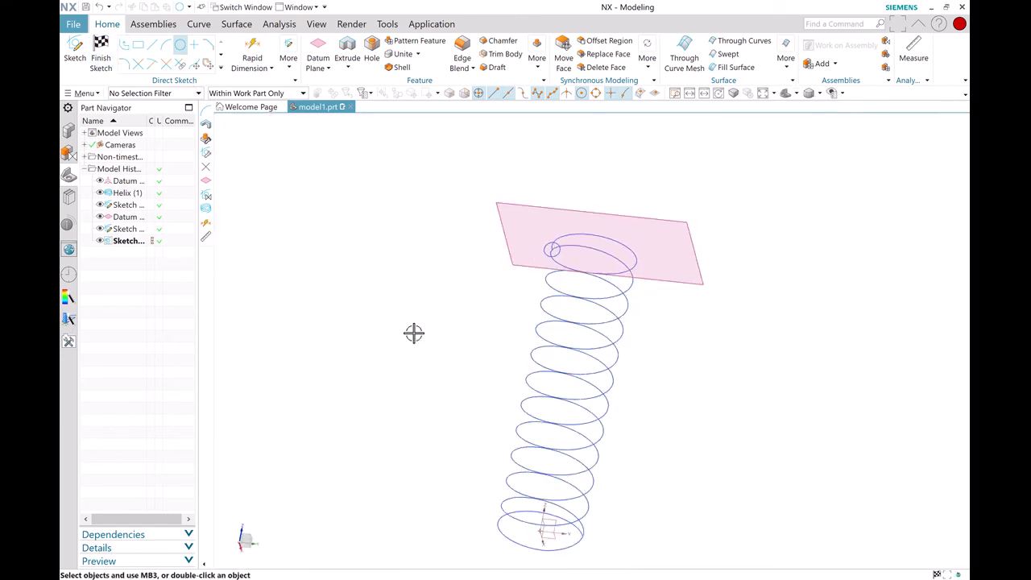
pyautogui.moveTo(403, 269); pyautogui.dragTo(471, 277, button='middle')
pyautogui.moveTo(737, 250); pyautogui.dragTo(718, 290, button='middle')
pyautogui.moveTo(706, 283); pyautogui.dragTo(681, 266, button='middle')
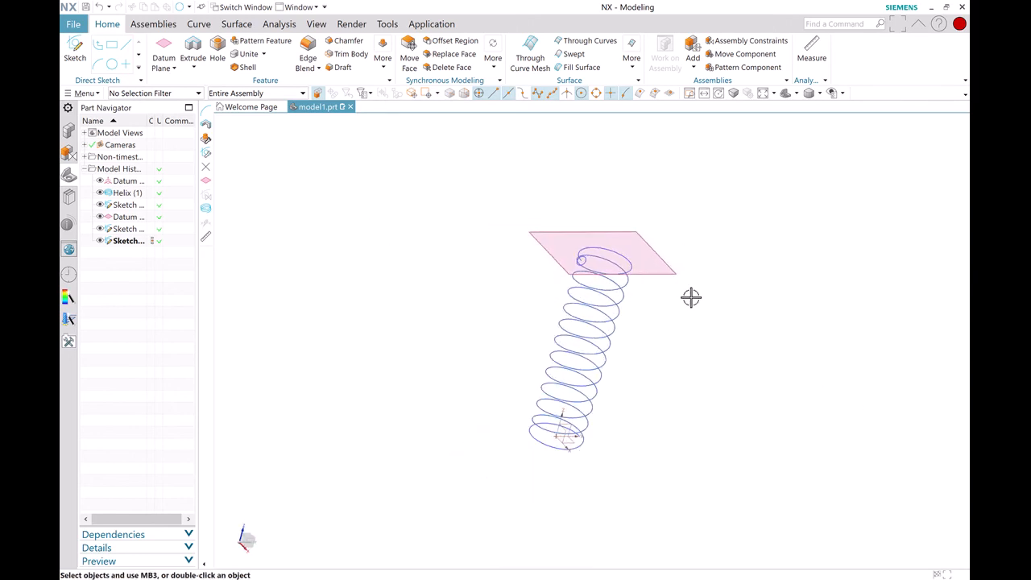
pyautogui.moveTo(705, 314); pyautogui.dragTo(710, 348, button='middle')
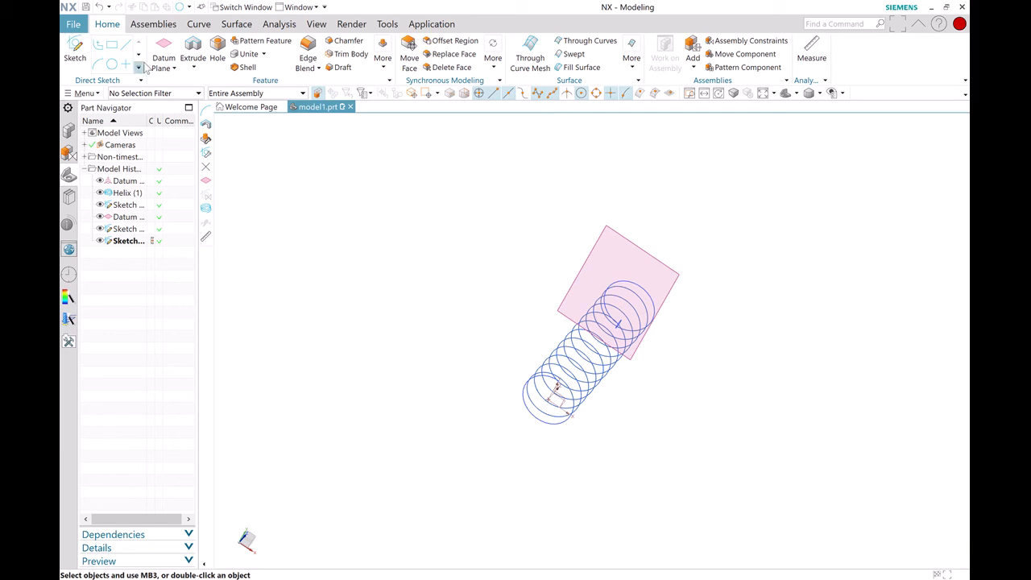
pyautogui.click(199, 24)
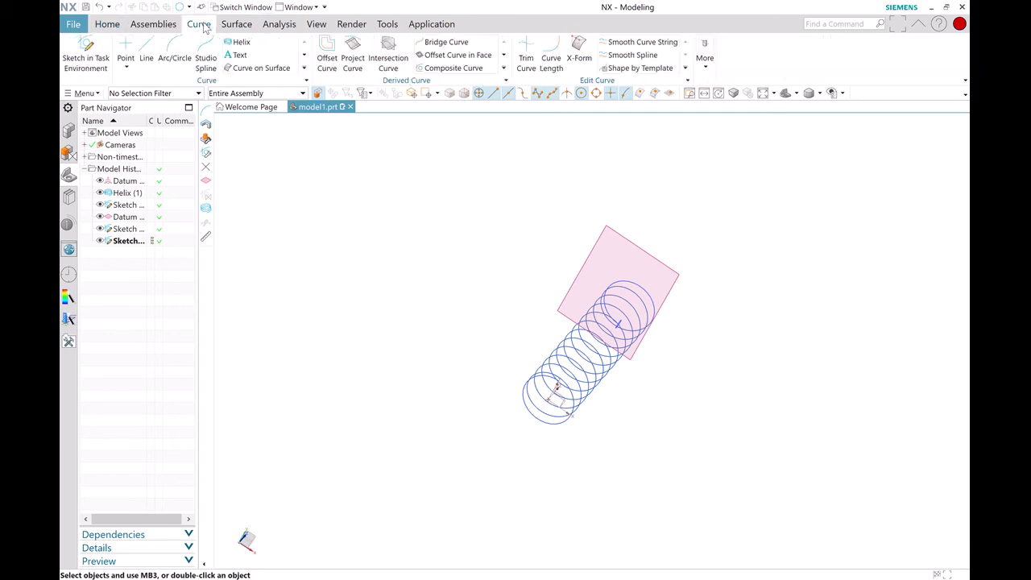
pyautogui.click(243, 24)
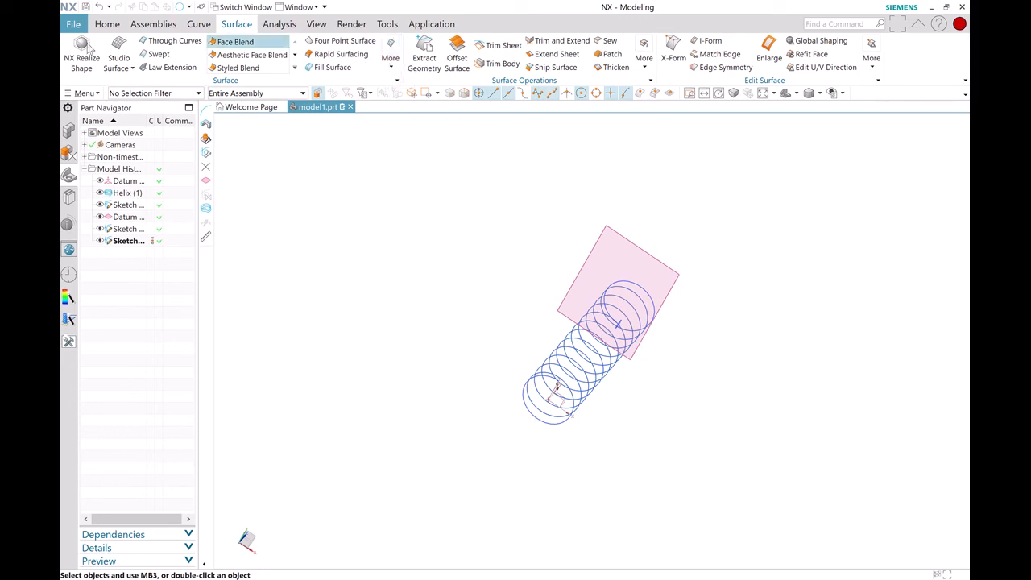
pyautogui.click(107, 24)
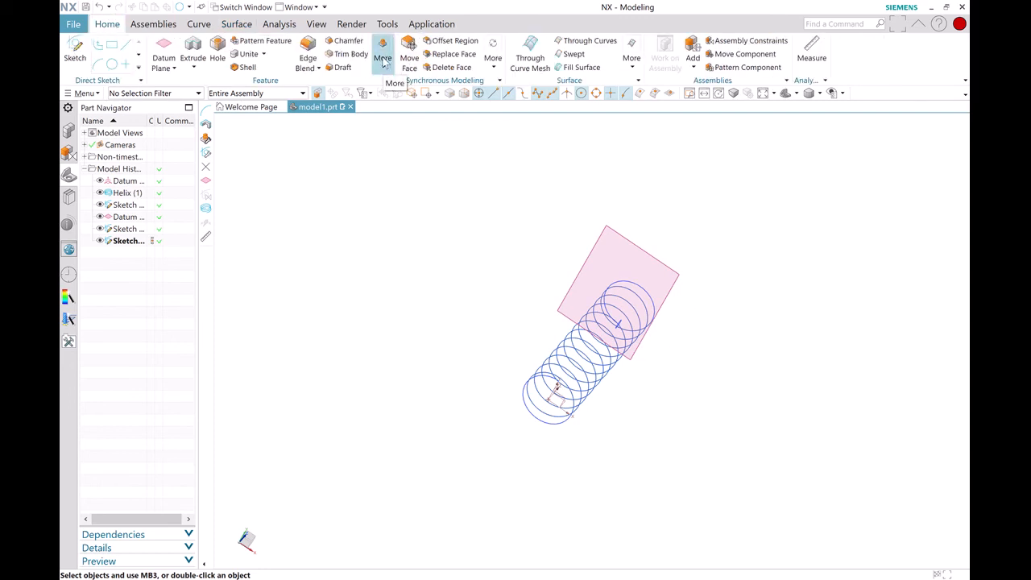
# Start a Sweep Along Guide feature using the small wire-profile circle as the section
pyautogui.click(383, 59)
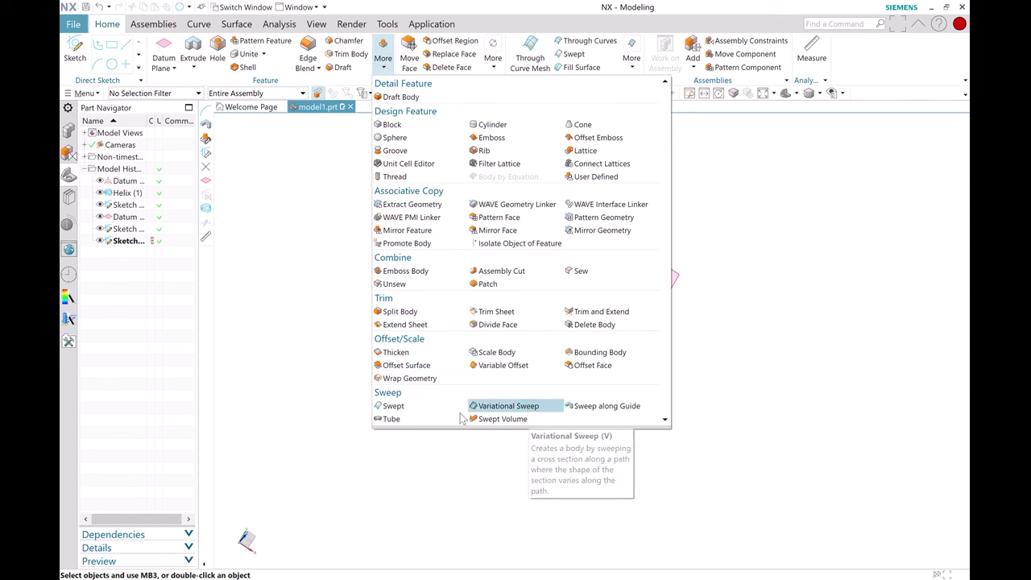
pyautogui.click(607, 406)
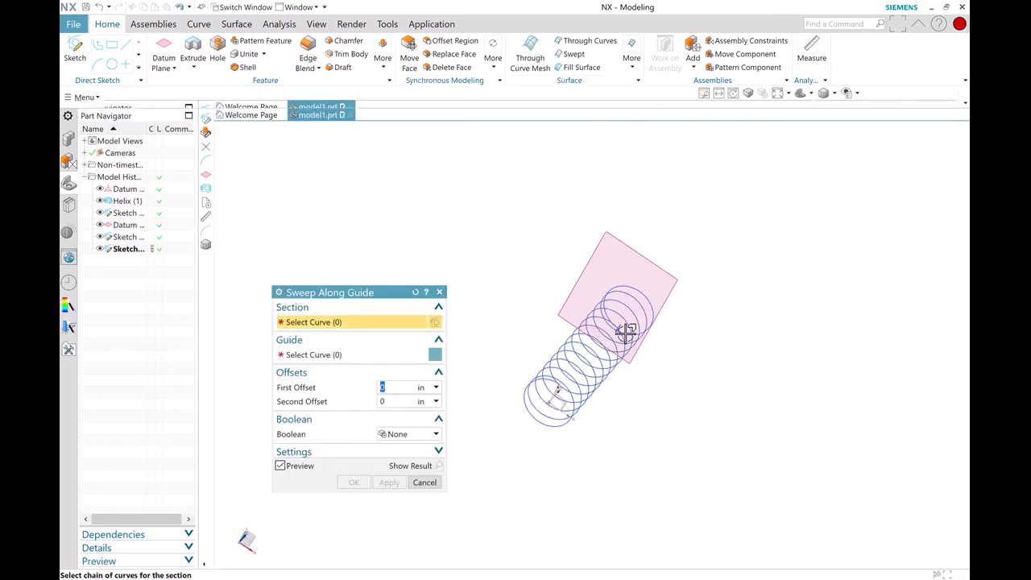
pyautogui.scroll(4, 620, 322)
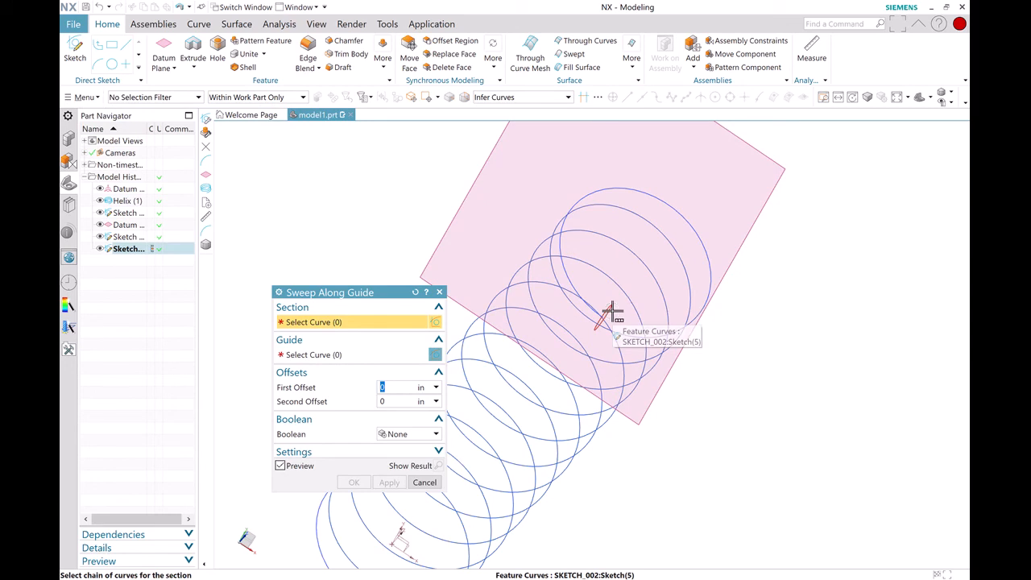
pyautogui.click(610, 310)
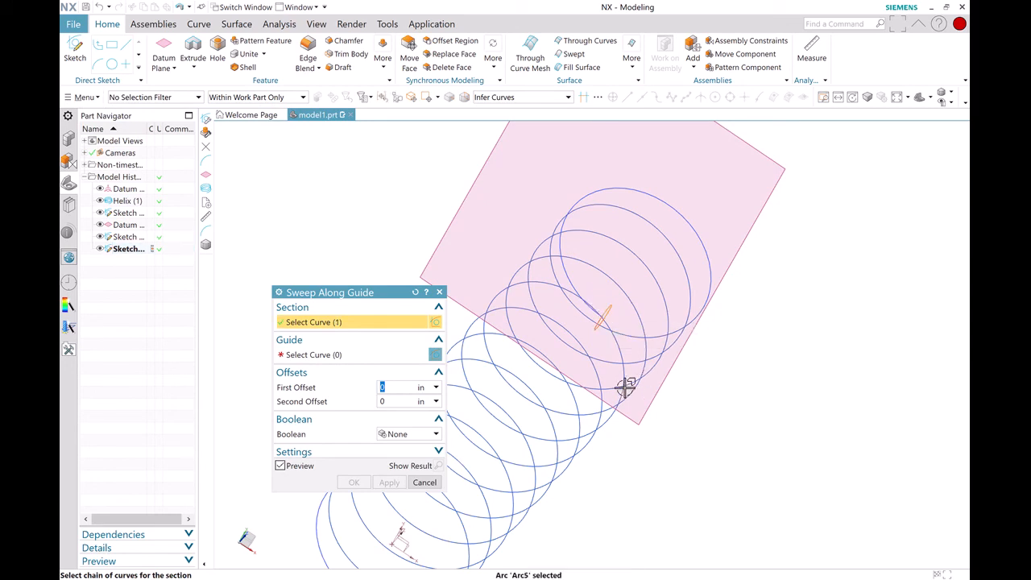
# Select the upper end arc, the helix and the lower end arc as the guide, and create the sweep
pyautogui.click(391, 354)
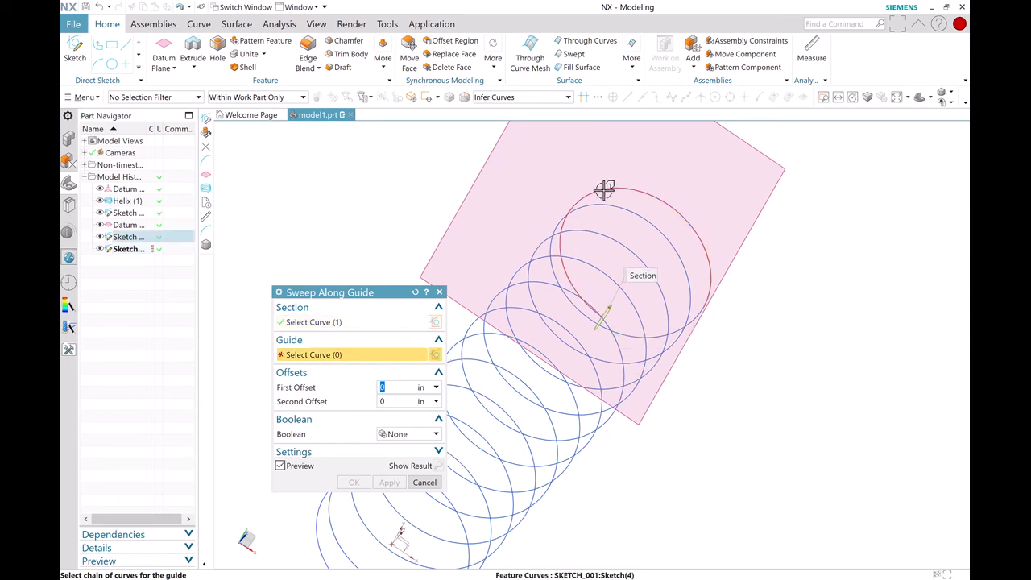
pyautogui.click(636, 206)
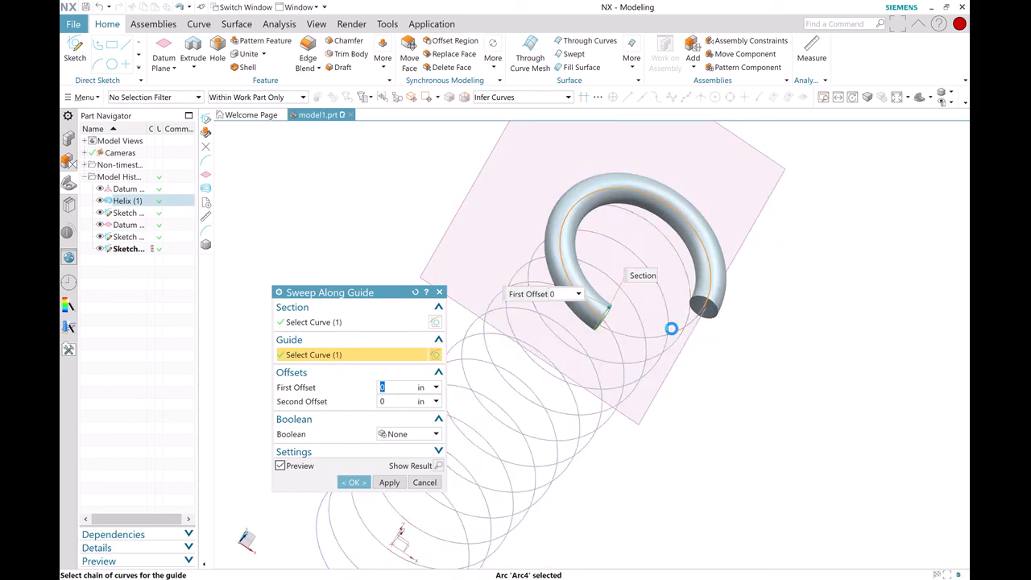
pyautogui.click(670, 327)
pyautogui.click(717, 356)
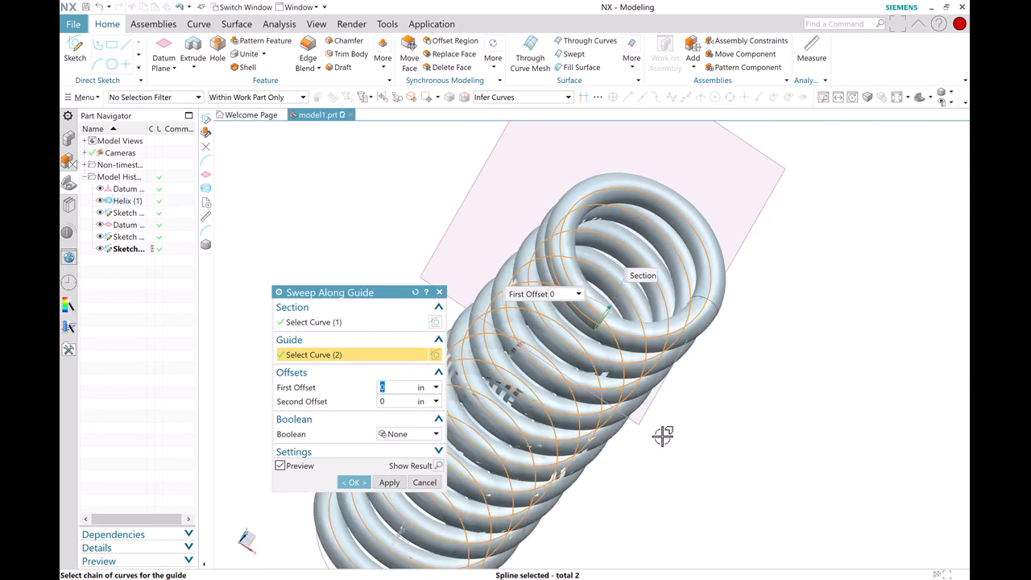
pyautogui.scroll(-3, 660, 435)
pyautogui.moveTo(660, 432); pyautogui.dragTo(652, 389, button='middle')
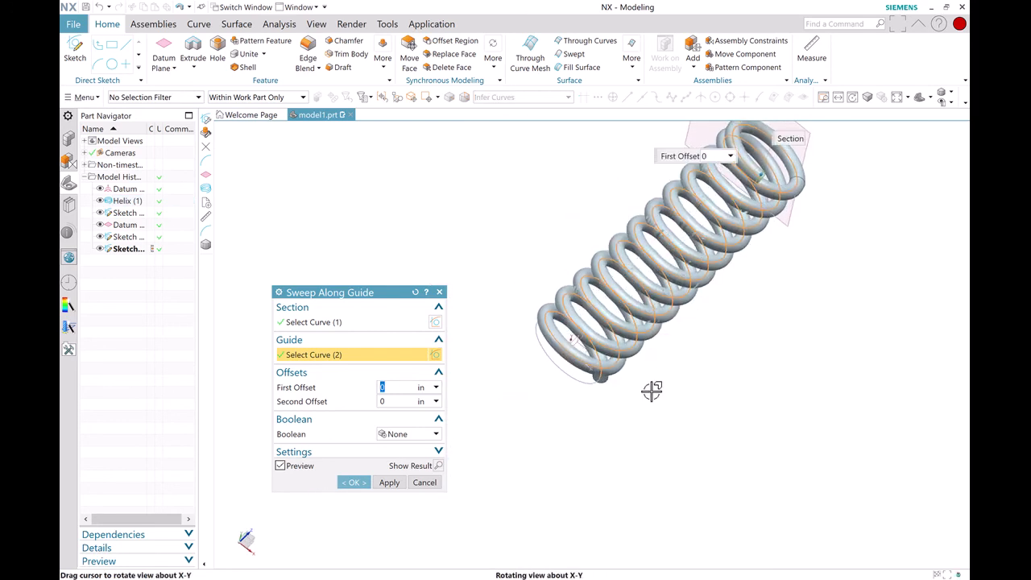
pyautogui.click(572, 380)
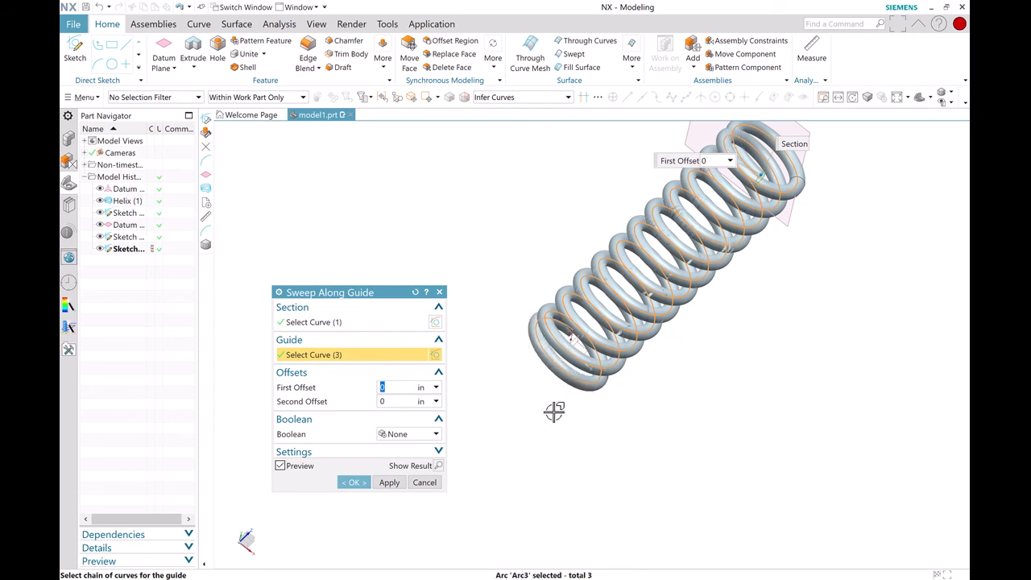
pyautogui.click(354, 483)
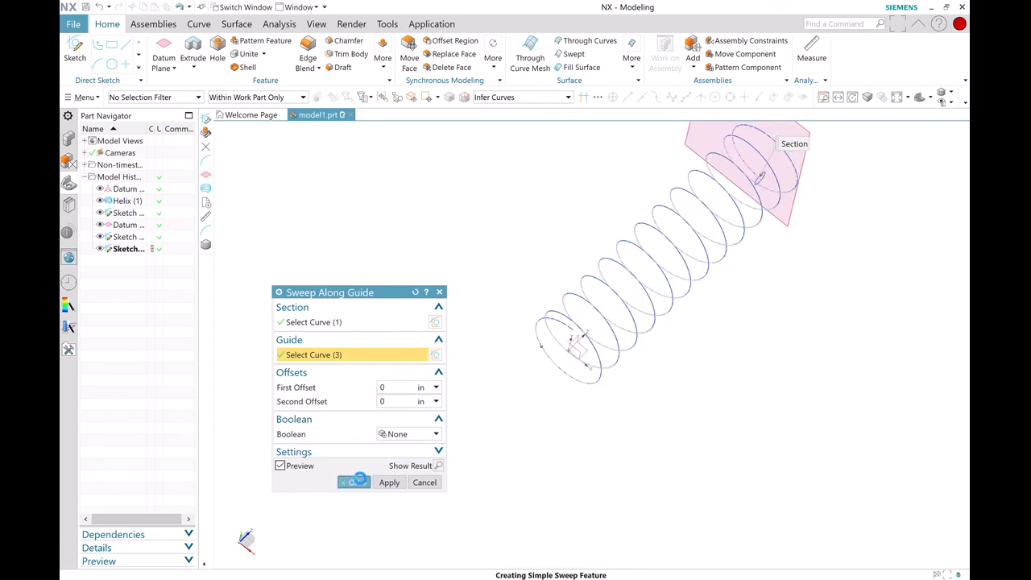
# Reopen the spring's sweep feature for editing and accept it with the Boolean option set to None
pyautogui.moveTo(467, 434); pyautogui.dragTo(424, 381, button='middle')
pyautogui.doubleClick(124, 252)
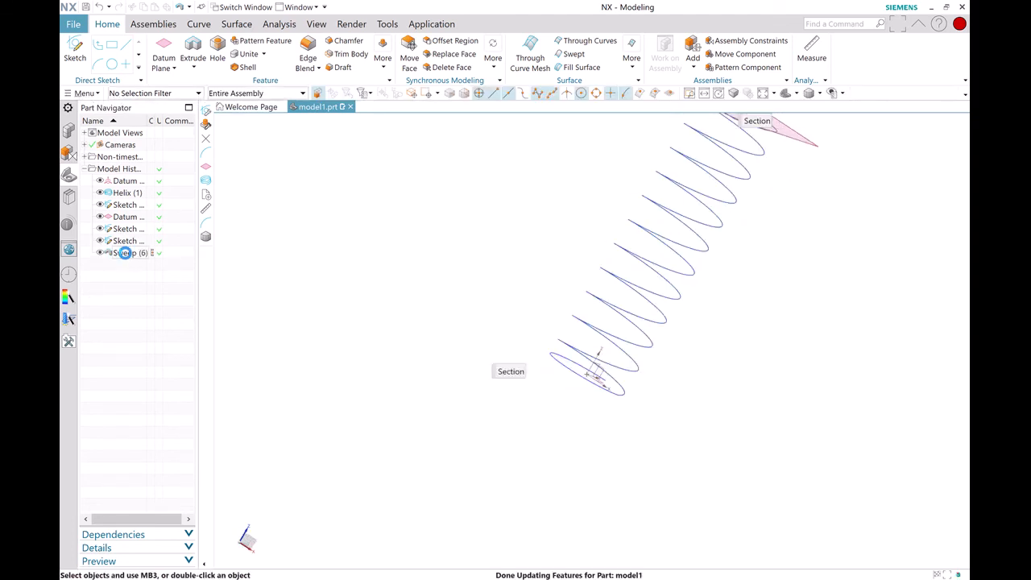
pyautogui.click(388, 435)
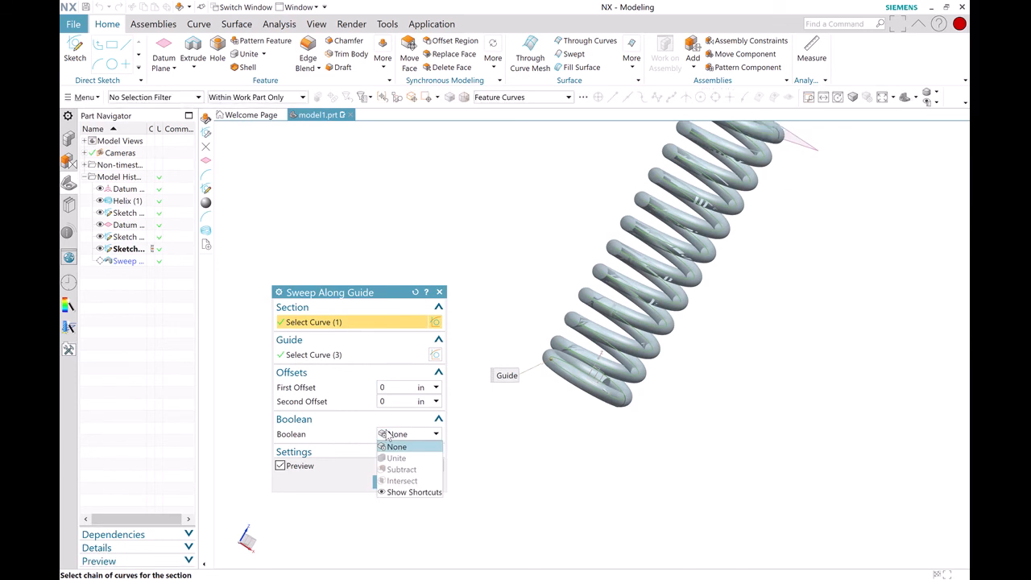
pyautogui.click(395, 443)
pyautogui.click(388, 482)
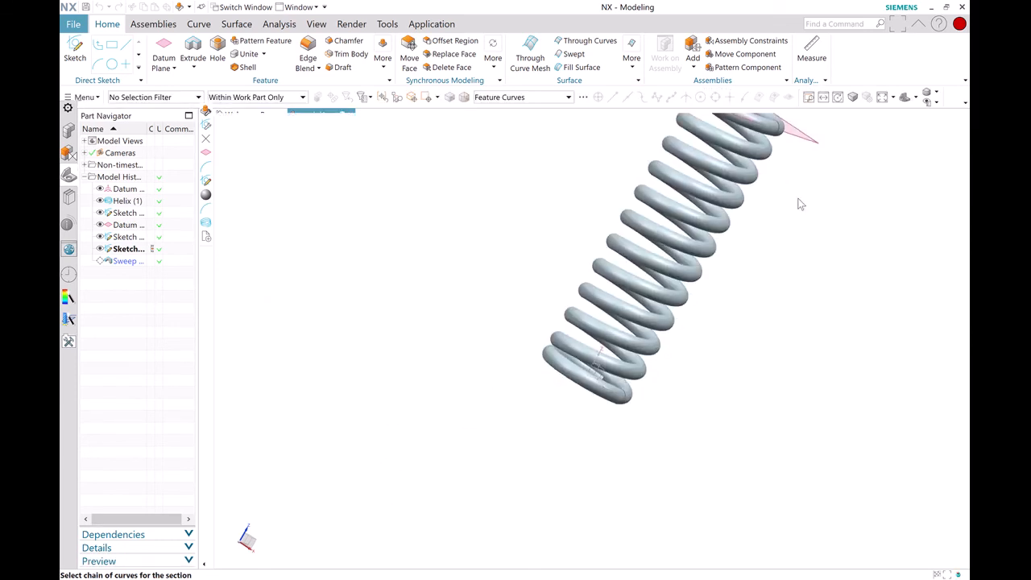
# Trim the spring body with the datum plane at its upper end, keeping the coils below the plane
pyautogui.moveTo(663, 402); pyautogui.dragTo(785, 281, button='middle')
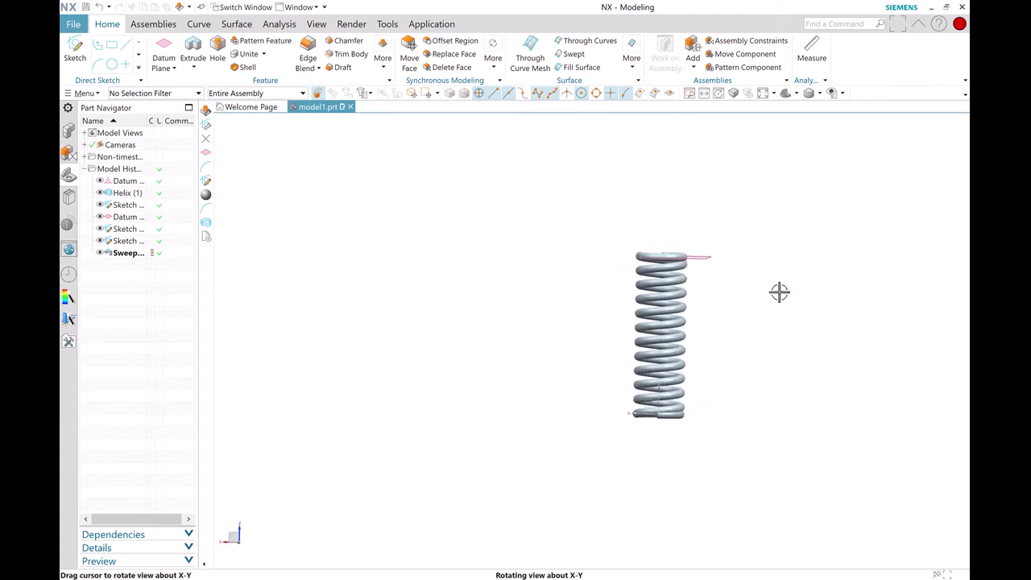
pyautogui.scroll(2, 668, 258)
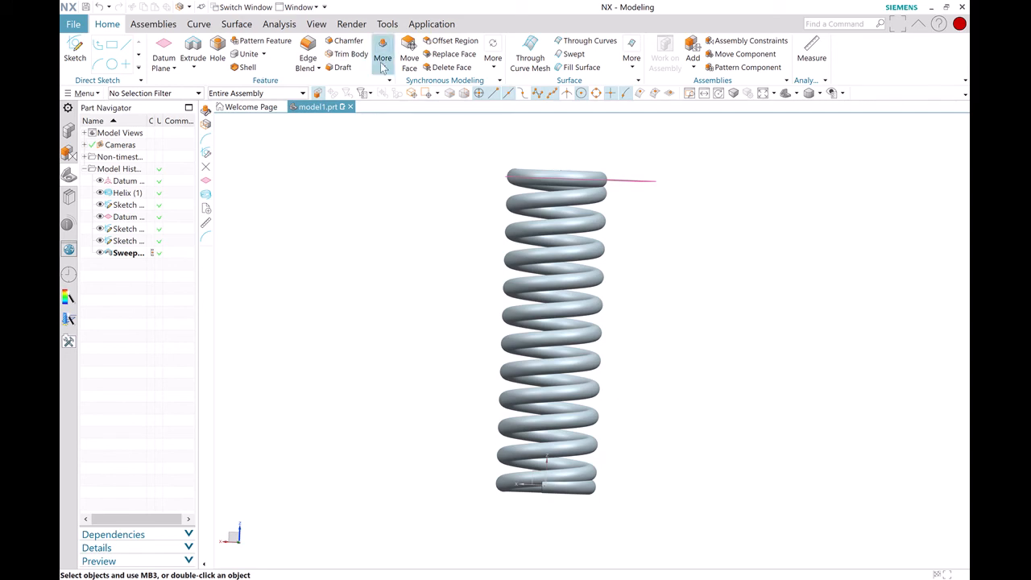
pyautogui.click(349, 54)
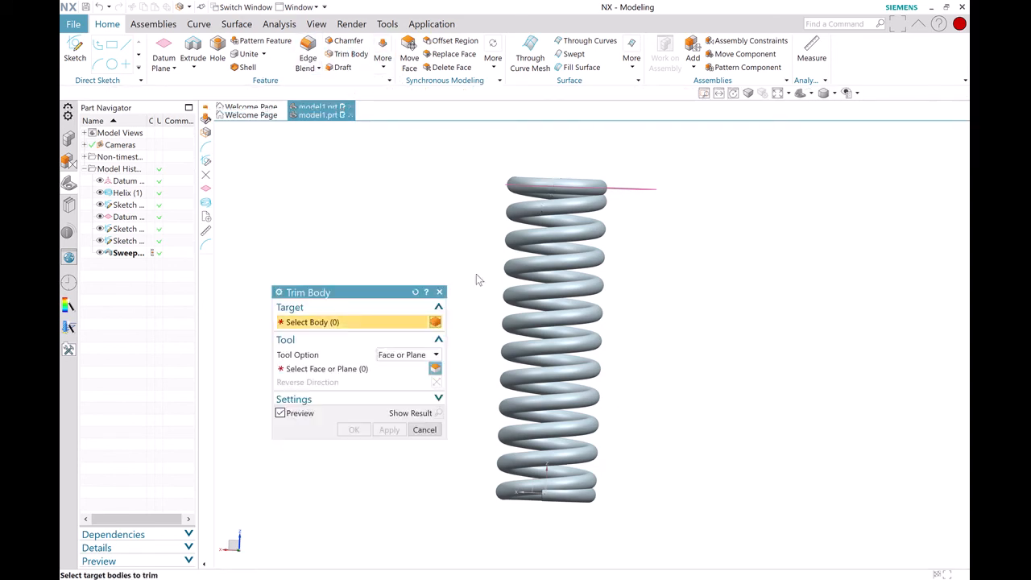
pyautogui.click(543, 237)
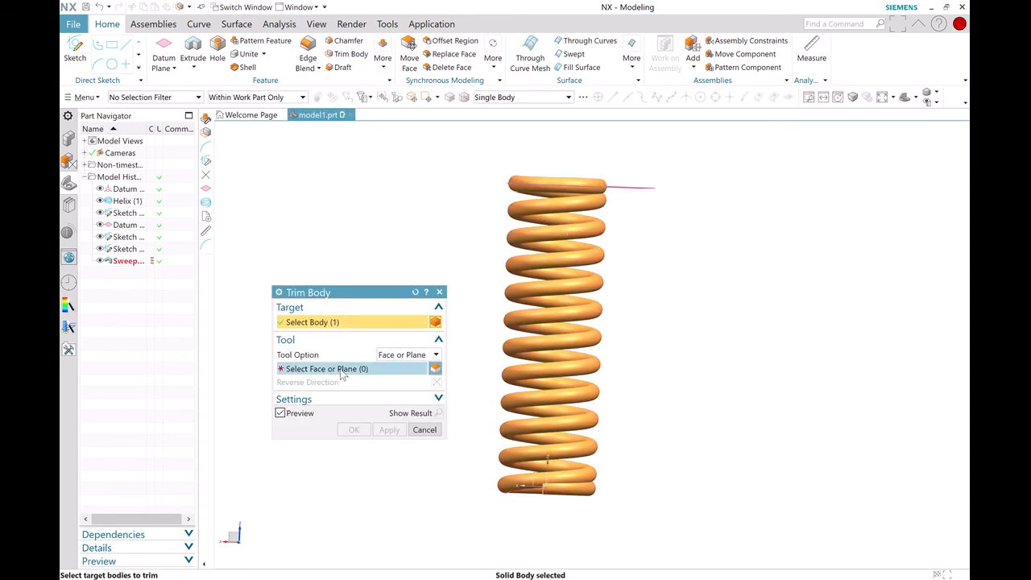
pyautogui.click(362, 370)
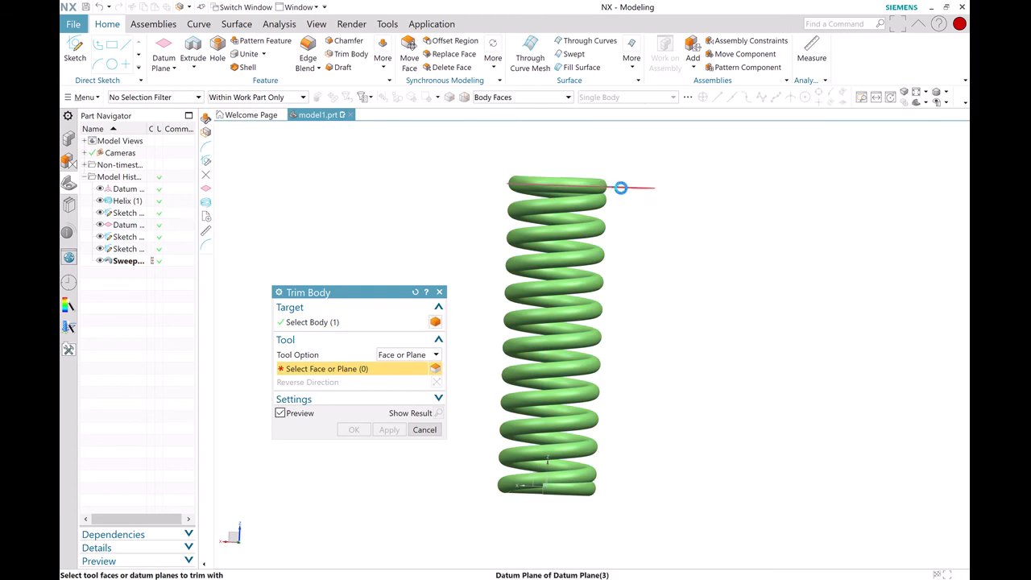
pyautogui.click(621, 186)
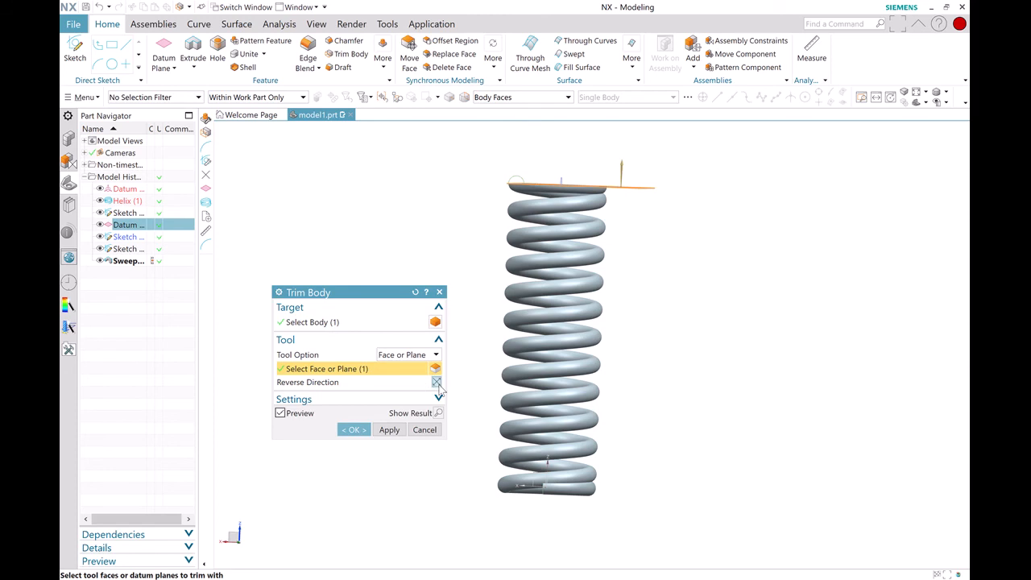
pyautogui.click(437, 383)
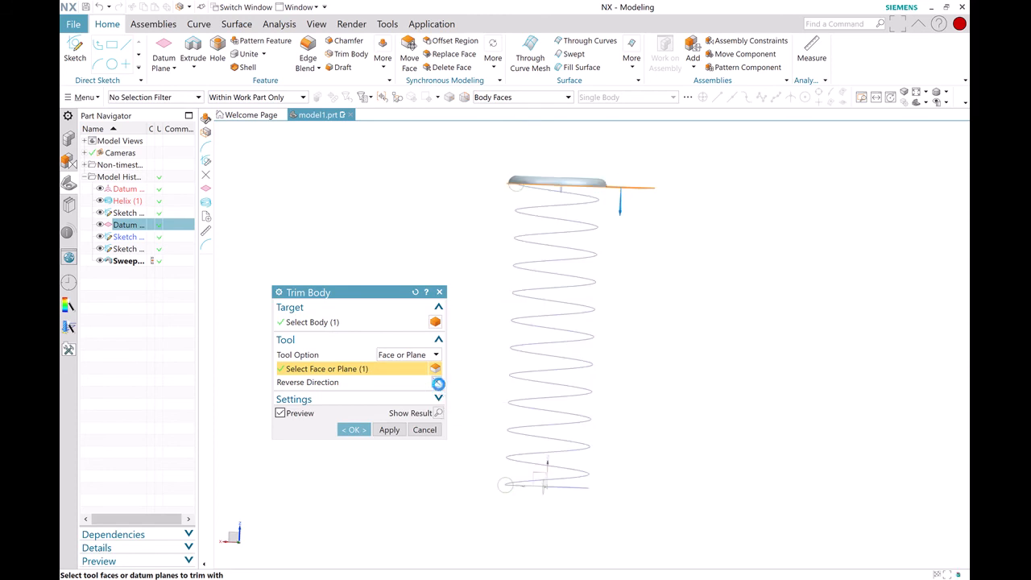
pyautogui.click(355, 431)
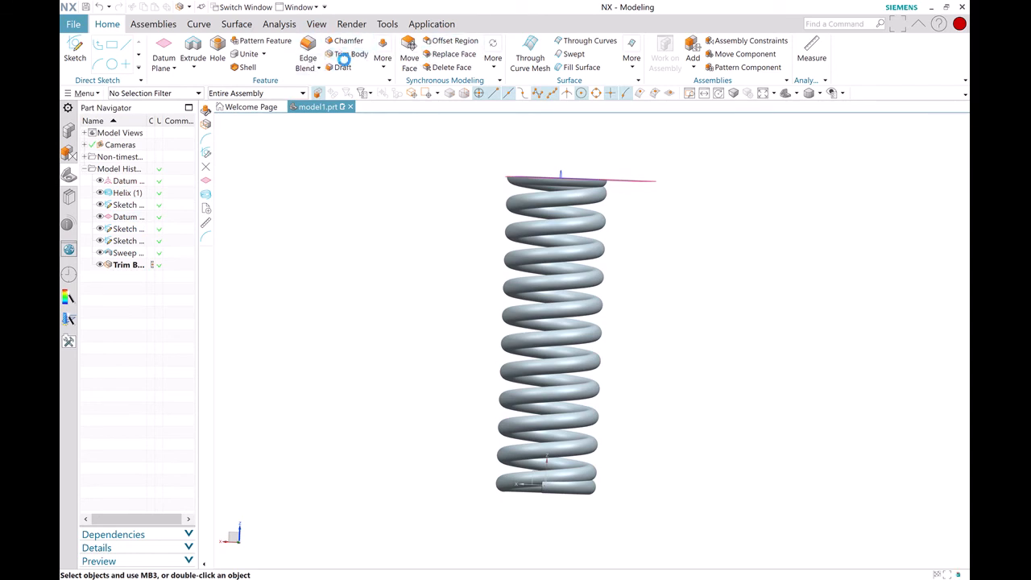
# Trim the spring body's lower end with the XY plane of the datum coordinate system, keeping the coils above it
pyautogui.click(345, 54)
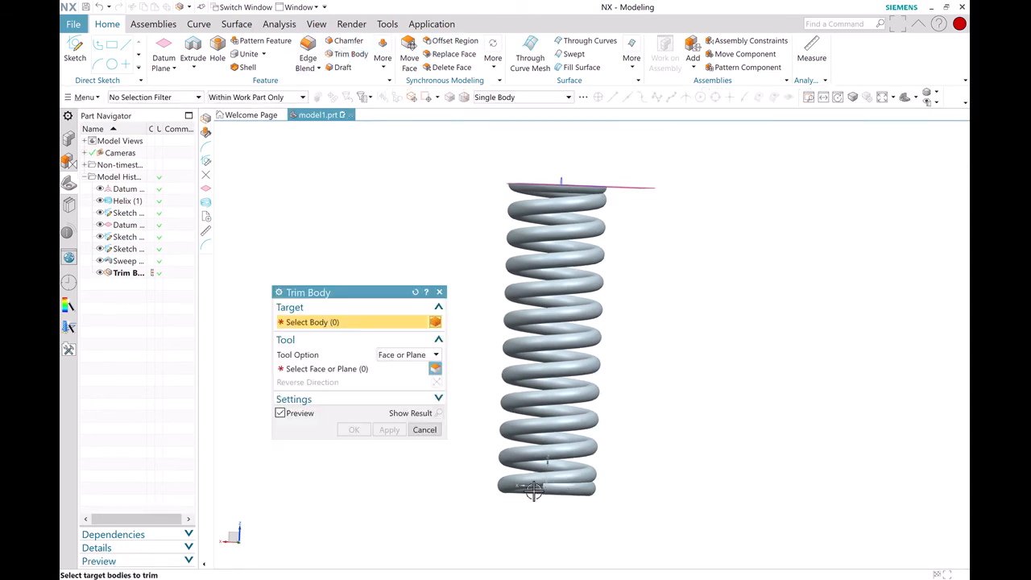
pyautogui.click(561, 437)
pyautogui.moveTo(520, 524); pyautogui.dragTo(533, 512, button='middle')
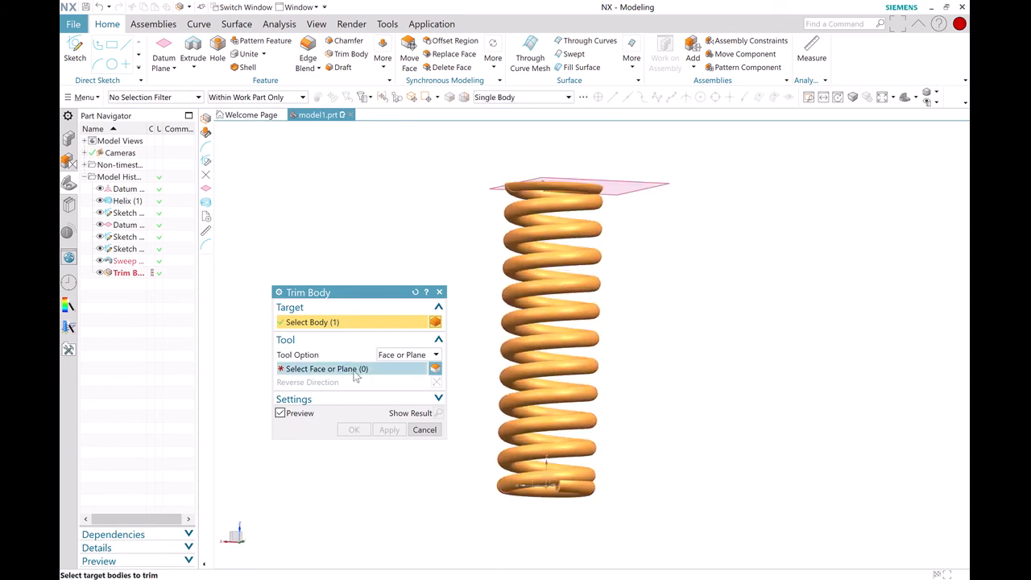
pyautogui.middleClick(534, 512)
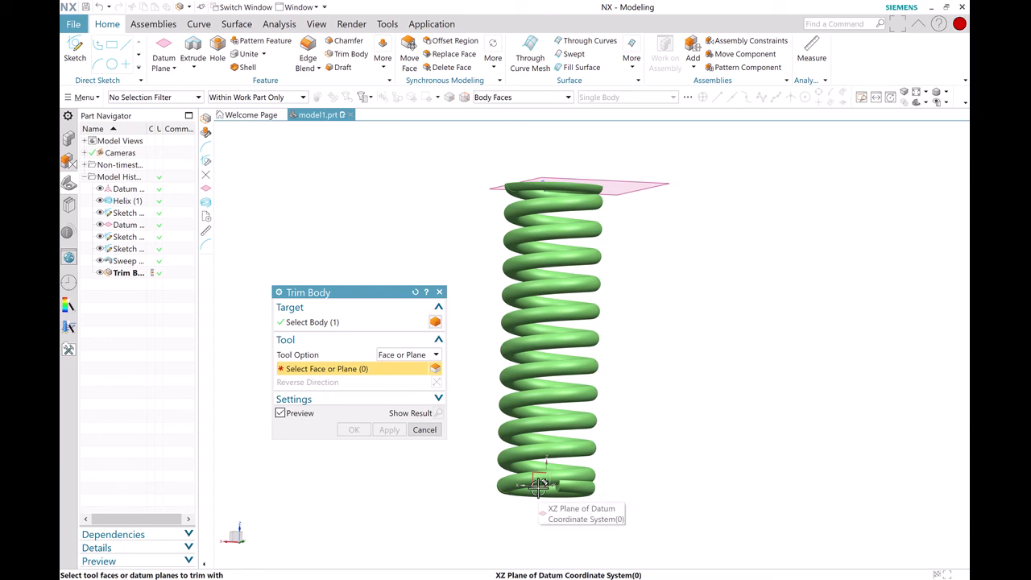
pyautogui.scroll(4, 541, 485)
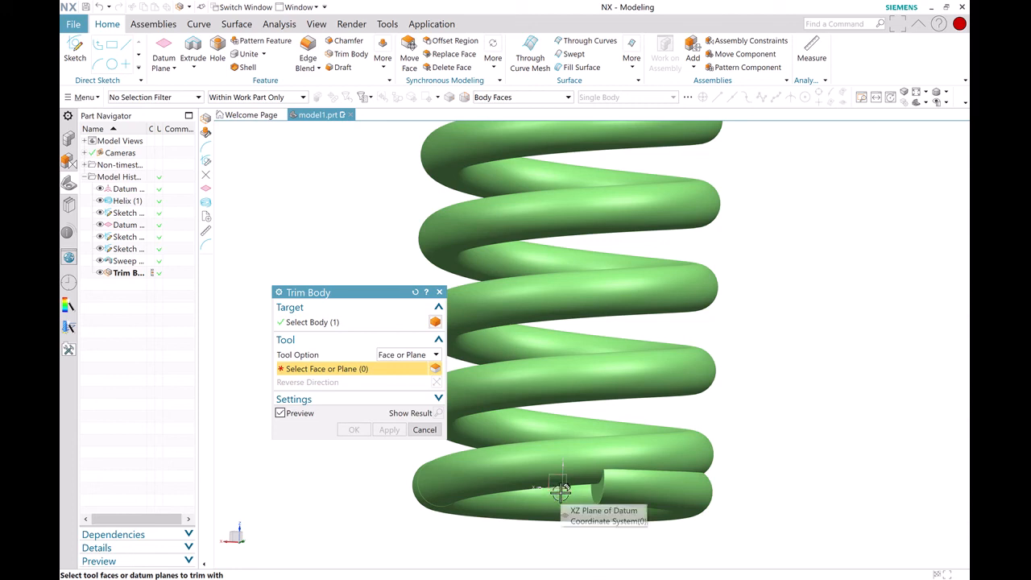
pyautogui.moveTo(562, 487)
pyautogui.mouseDown(button='middle')
pyautogui.moveTo(560, 506)
pyautogui.moveTo(555, 489)
pyautogui.mouseUp(button='middle')
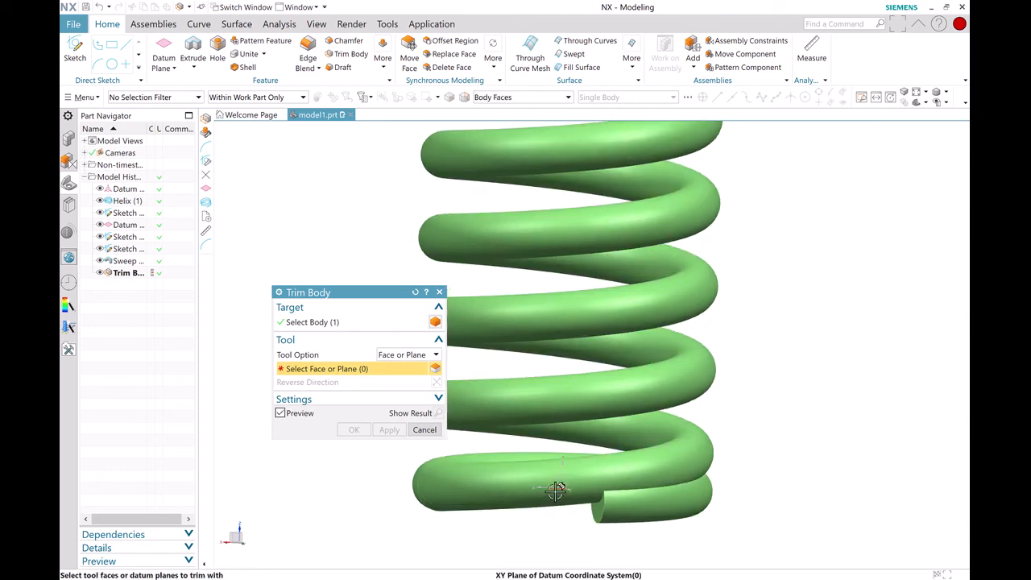
pyautogui.click(559, 488)
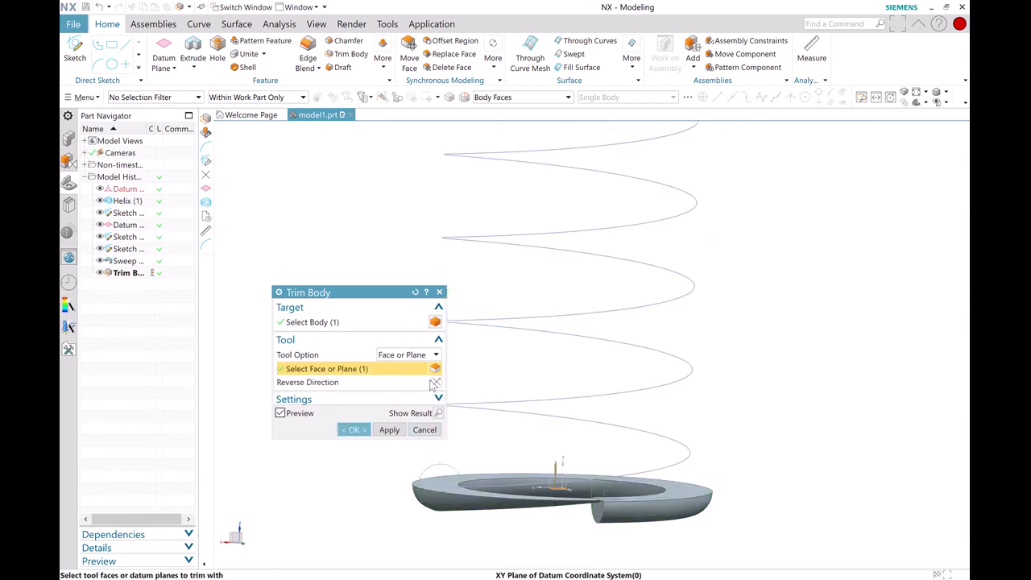
pyautogui.click(355, 430)
# Inspect the trimmed spring and compare it with the Spring_17 drawing in Photos
pyautogui.scroll(-4, 786, 346)
pyautogui.keyDown('shift'); pyautogui.moveTo(866, 239); pyautogui.dragTo(659, 312, button='middle'); pyautogui.keyUp('shift')
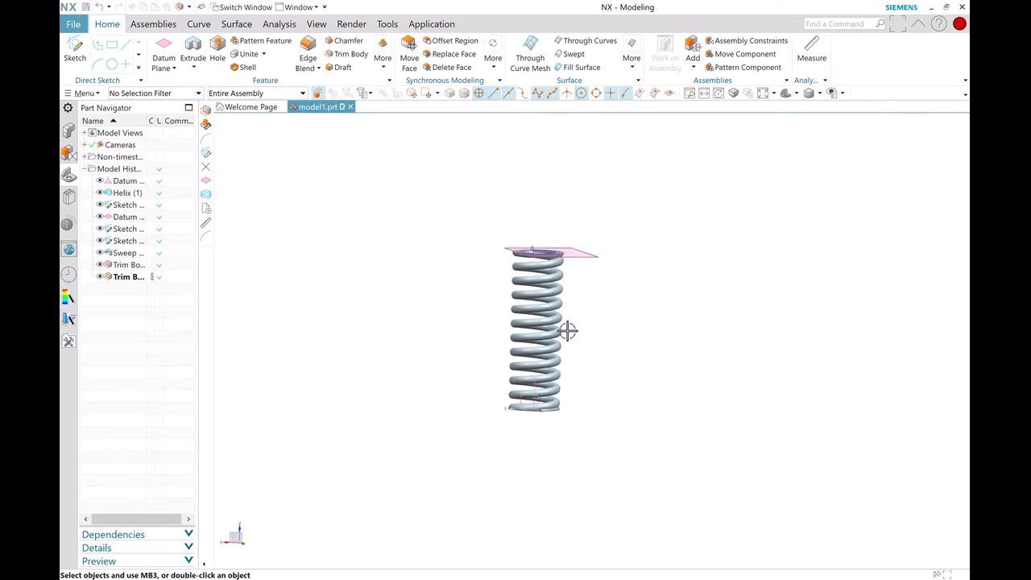
pyautogui.scroll(3, 566, 329)
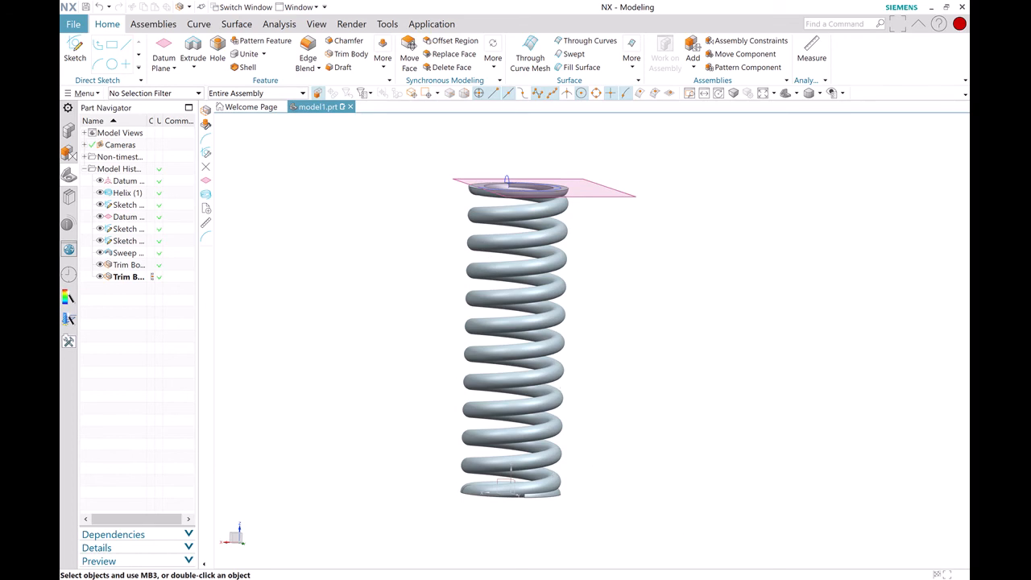
pyautogui.hotkey('alt', 'Tab')
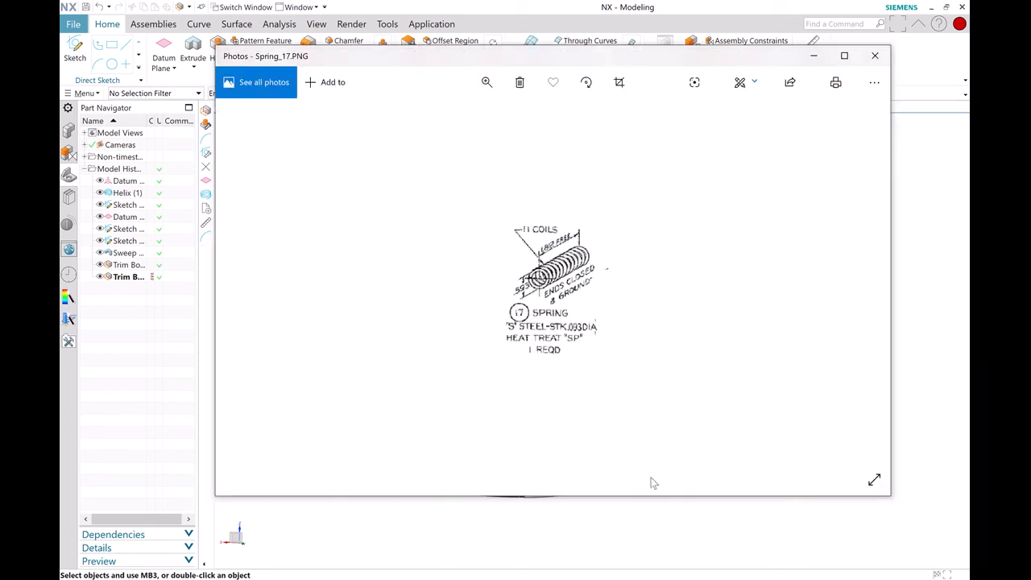
pyautogui.hotkey('alt', 'Tab')
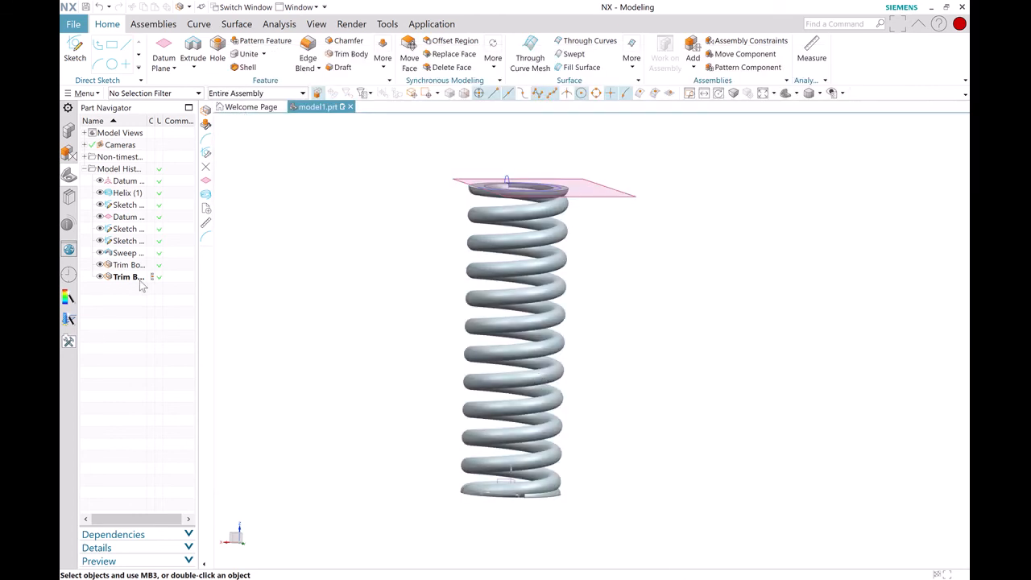
# Hide the upper datum plane and the last two sketches in the model history
pyautogui.rightClick(129, 220)
pyautogui.click(193, 91)
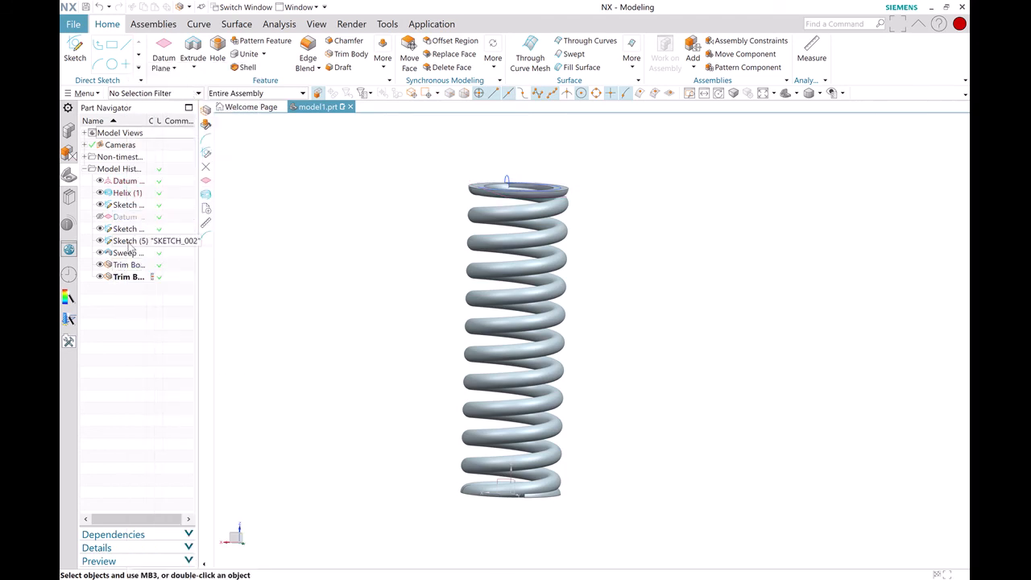
pyautogui.rightClick(130, 241)
pyautogui.click(153, 51)
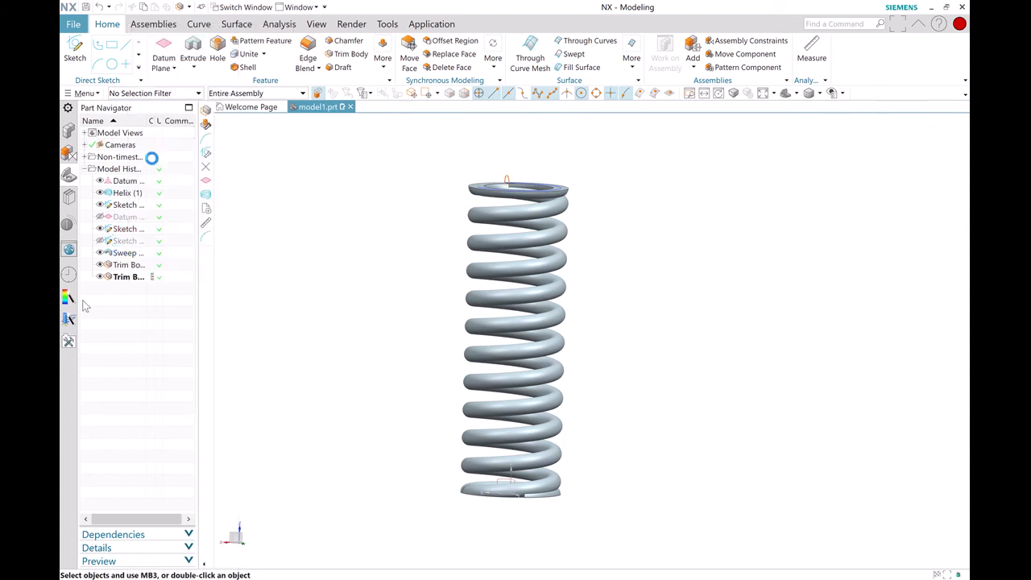
pyautogui.rightClick(138, 228)
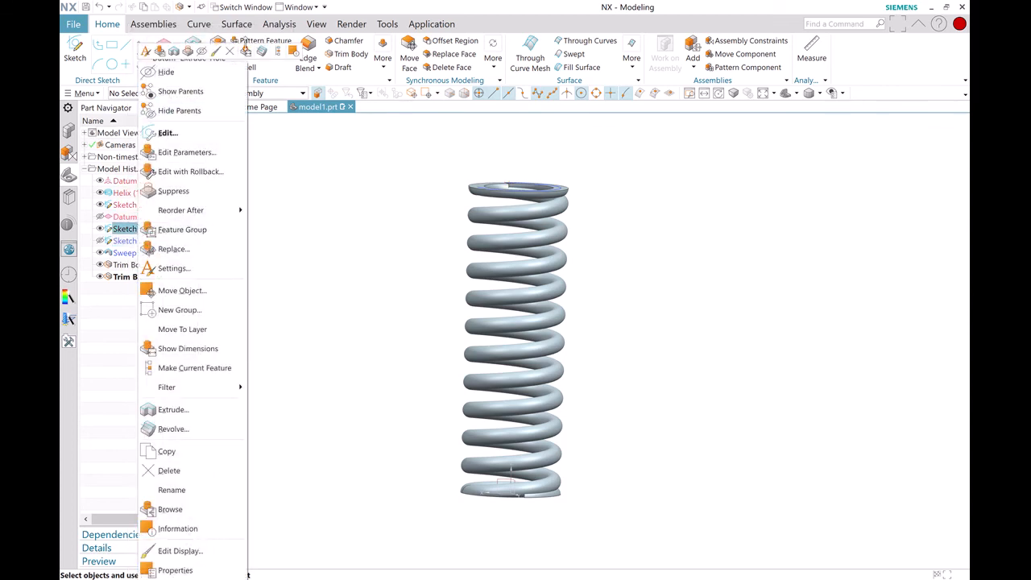
pyautogui.click(161, 71)
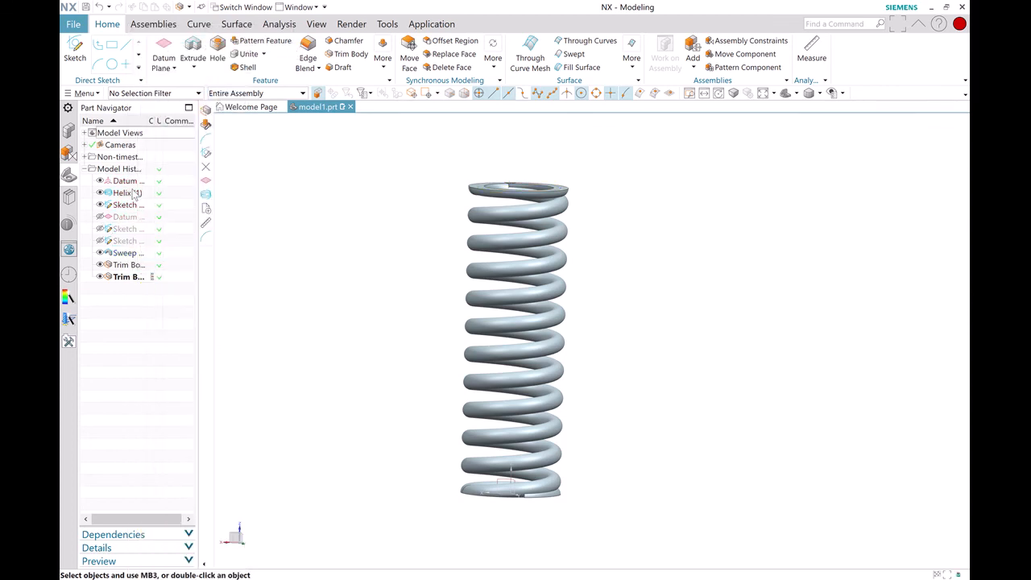
pyautogui.rightClick(134, 195)
pyautogui.click(298, 220)
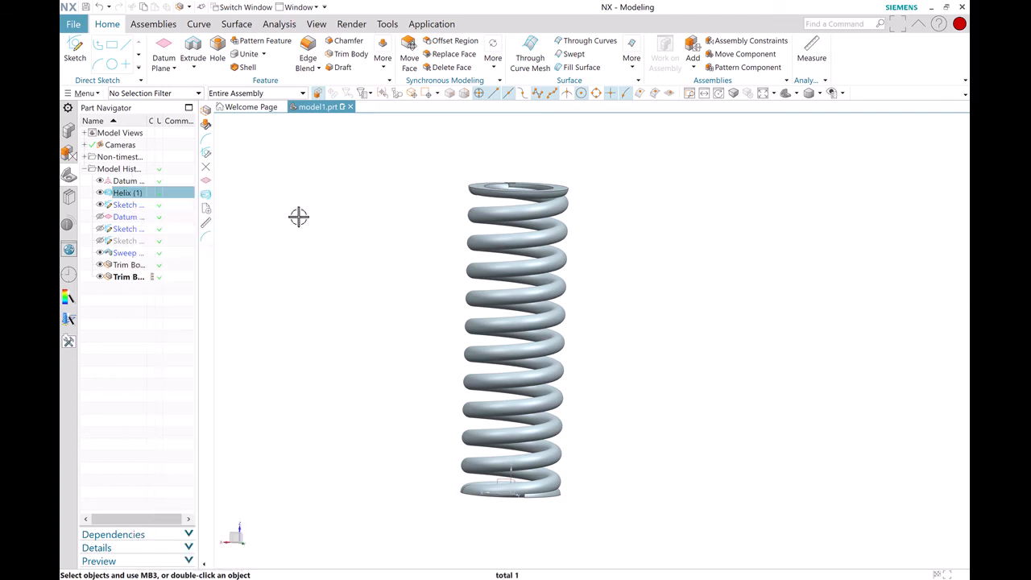
# Edit the helix, setting its end limit to 1.7 in and its constant pitch to 1.7/11 in
pyautogui.moveTo(728, 331); pyautogui.dragTo(775, 326, button='middle')
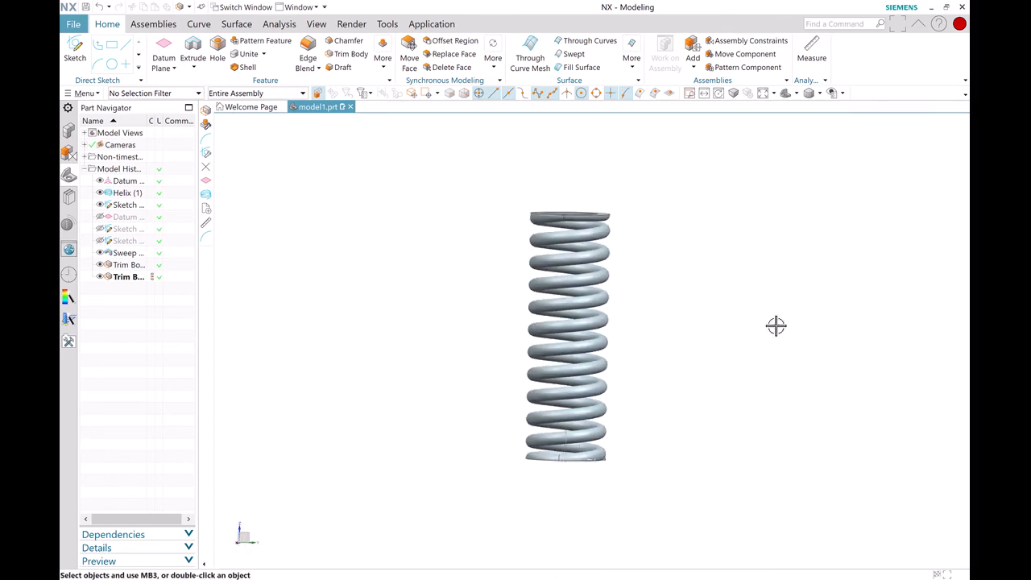
pyautogui.scroll(2, 650, 297)
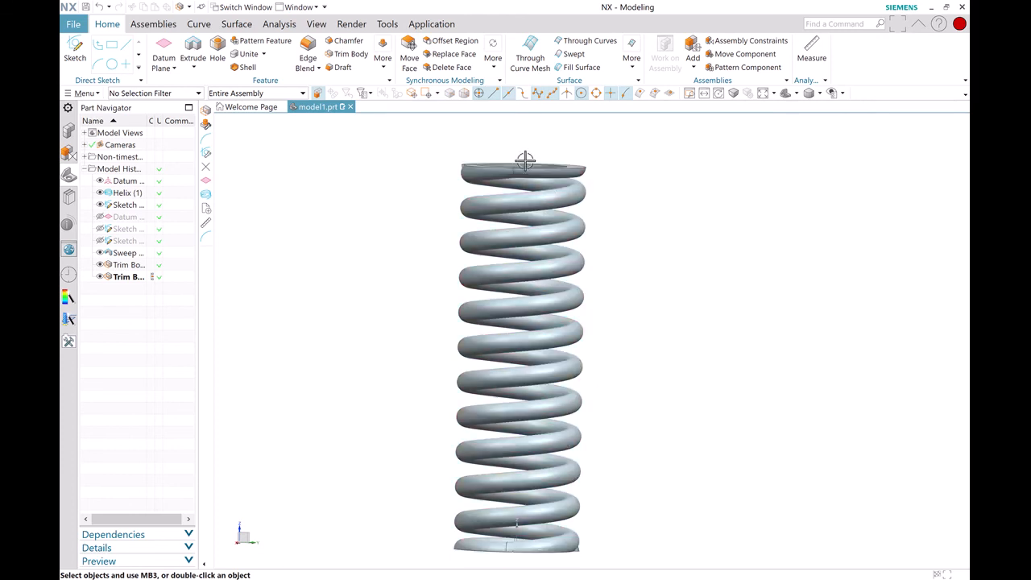
pyautogui.click(127, 194)
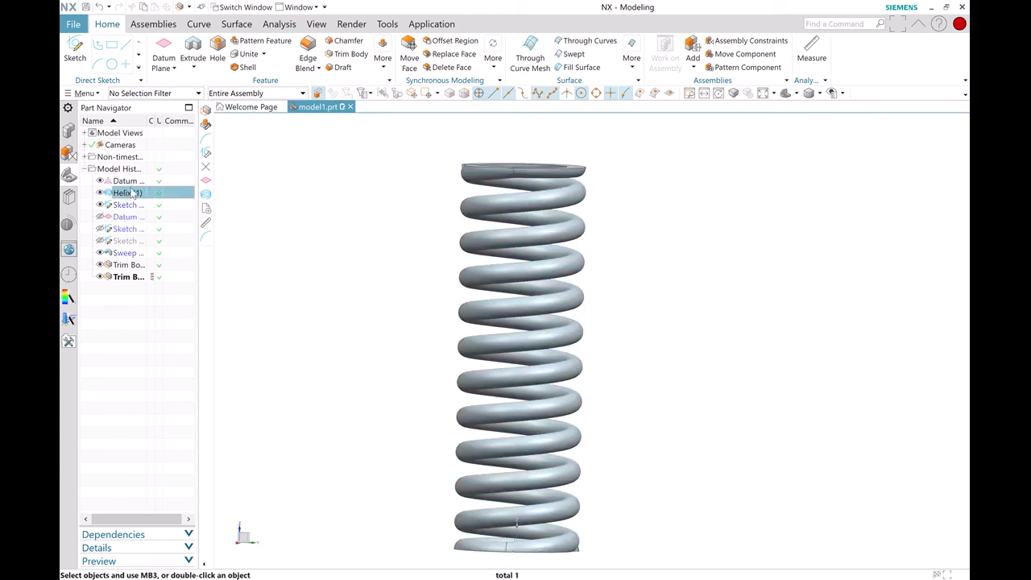
pyautogui.doubleClick(135, 194)
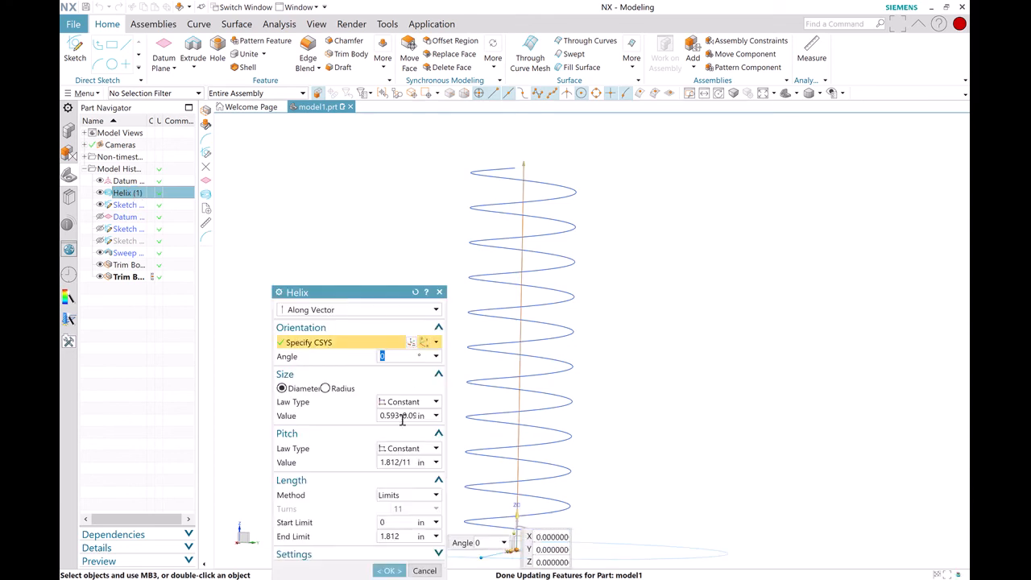
pyautogui.moveTo(385, 294); pyautogui.dragTo(419, 186)
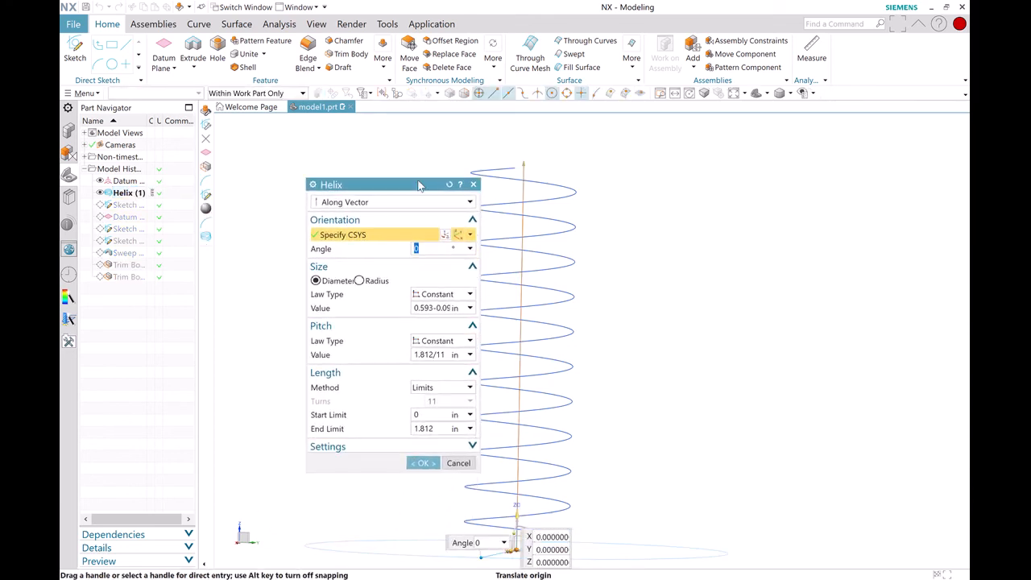
pyautogui.click(438, 430)
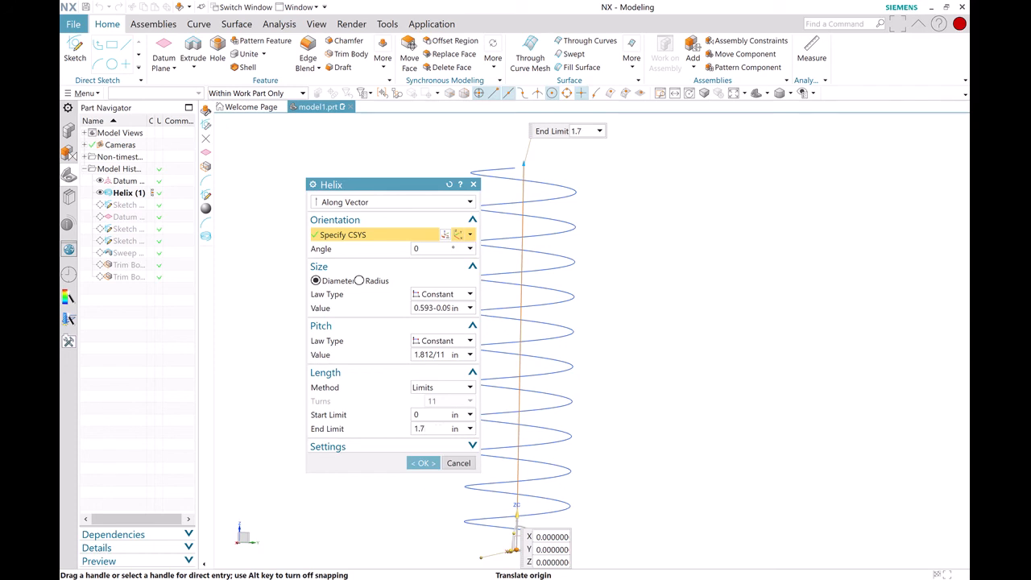
pyautogui.click(437, 414)
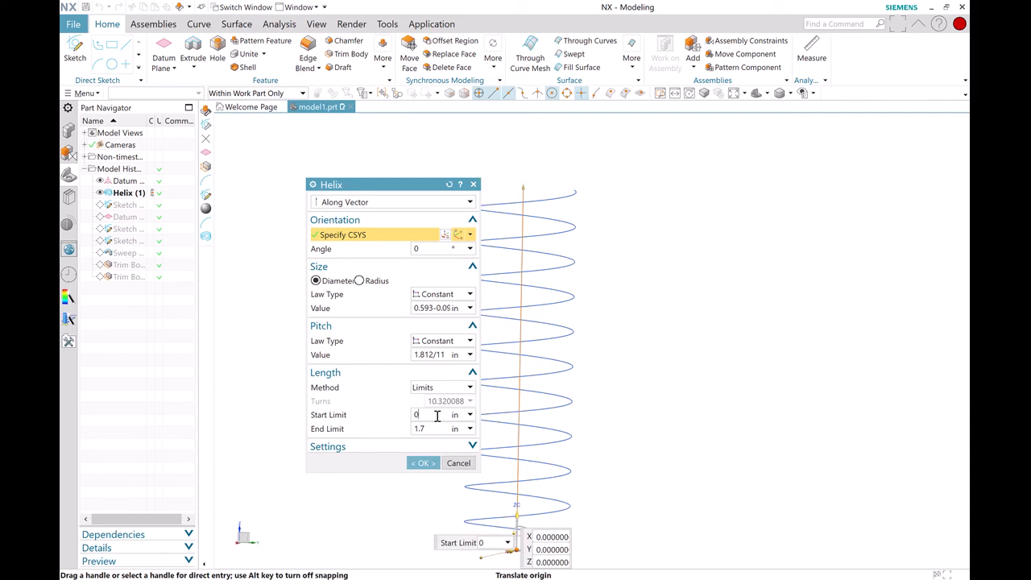
pyautogui.click(434, 353)
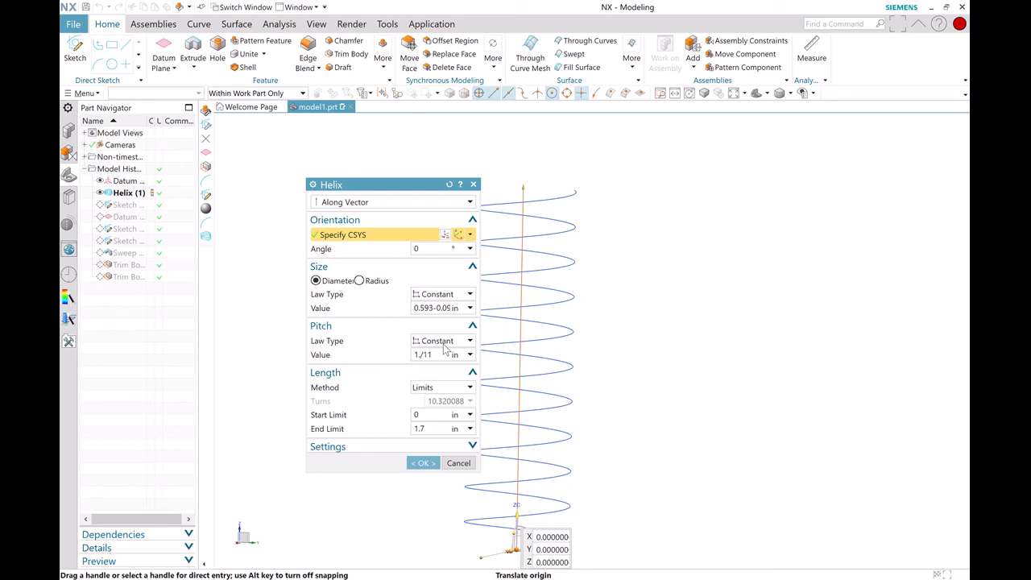
pyautogui.press('Return')
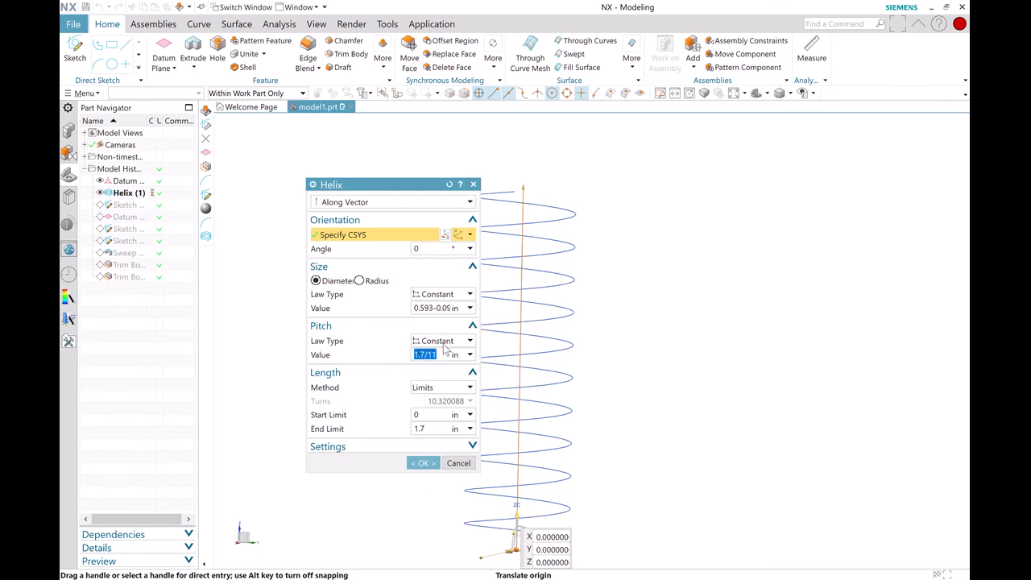
pyautogui.click(430, 462)
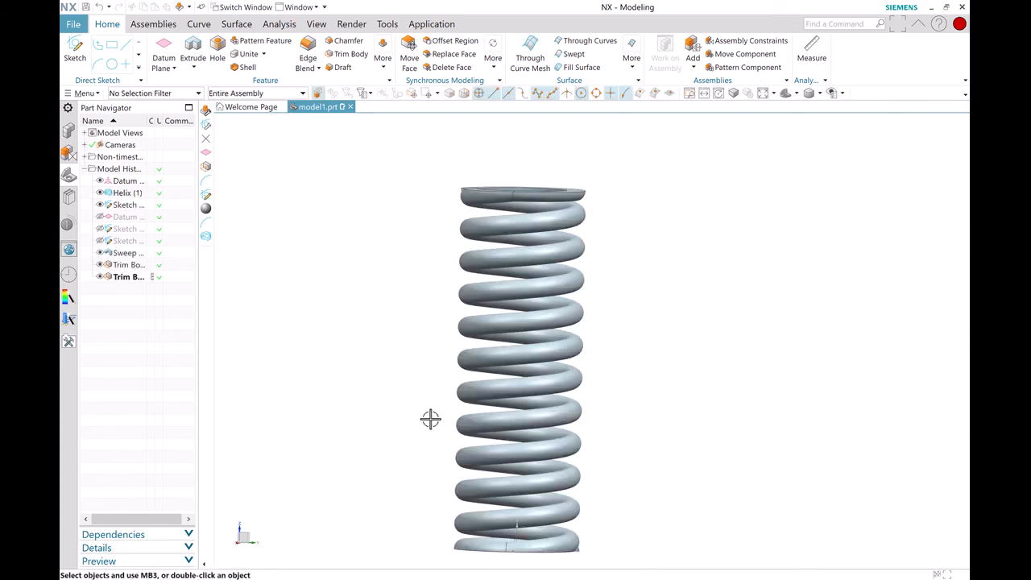
# Examine the updated spring's coils and both trimmed ends from several angles
pyautogui.moveTo(375, 468); pyautogui.dragTo(411, 473, button='middle')
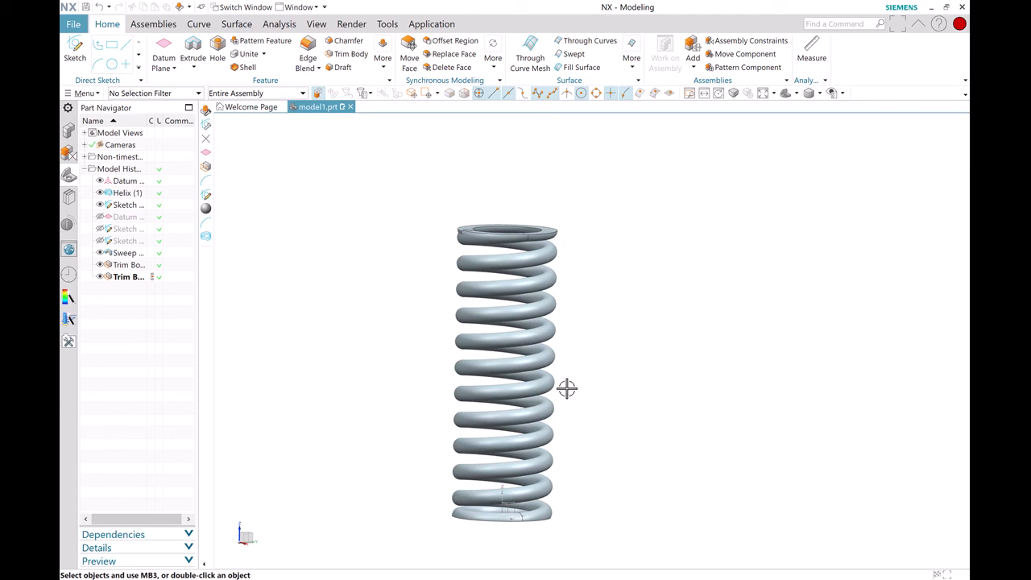
pyautogui.moveTo(644, 462)
pyautogui.mouseDown(button='middle')
pyautogui.moveTo(663, 465)
pyautogui.moveTo(654, 448)
pyautogui.mouseUp(button='middle')
pyautogui.moveTo(451, 179); pyautogui.dragTo(476, 232, button='middle')
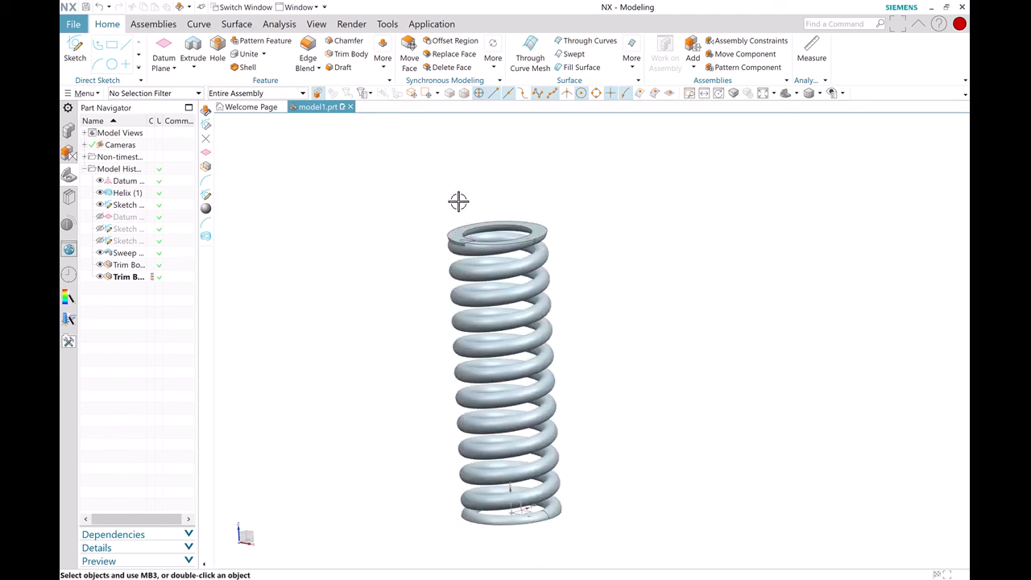
pyautogui.moveTo(347, 487); pyautogui.dragTo(382, 459, button='middle')
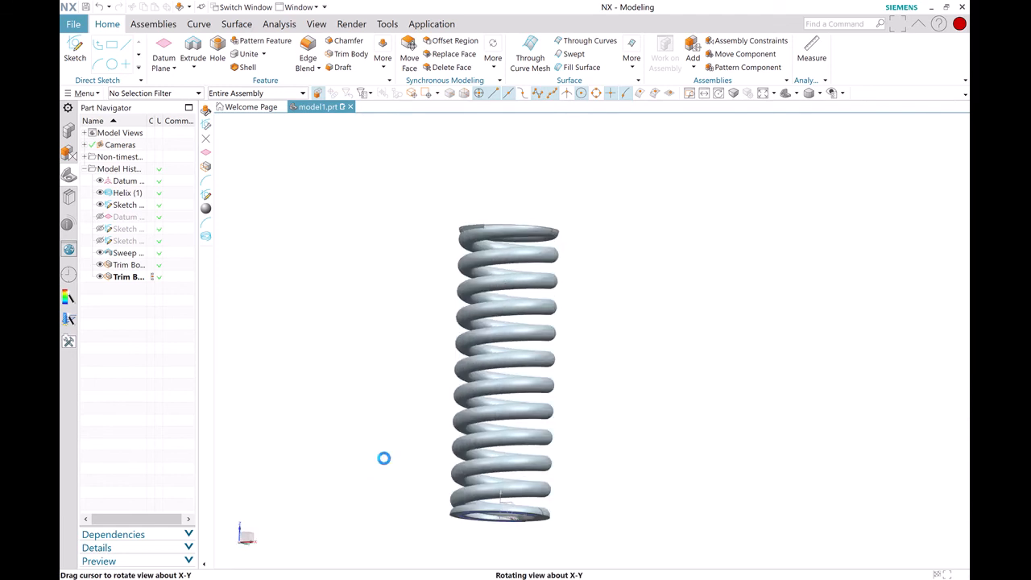
pyautogui.moveTo(616, 201); pyautogui.dragTo(611, 217, button='middle')
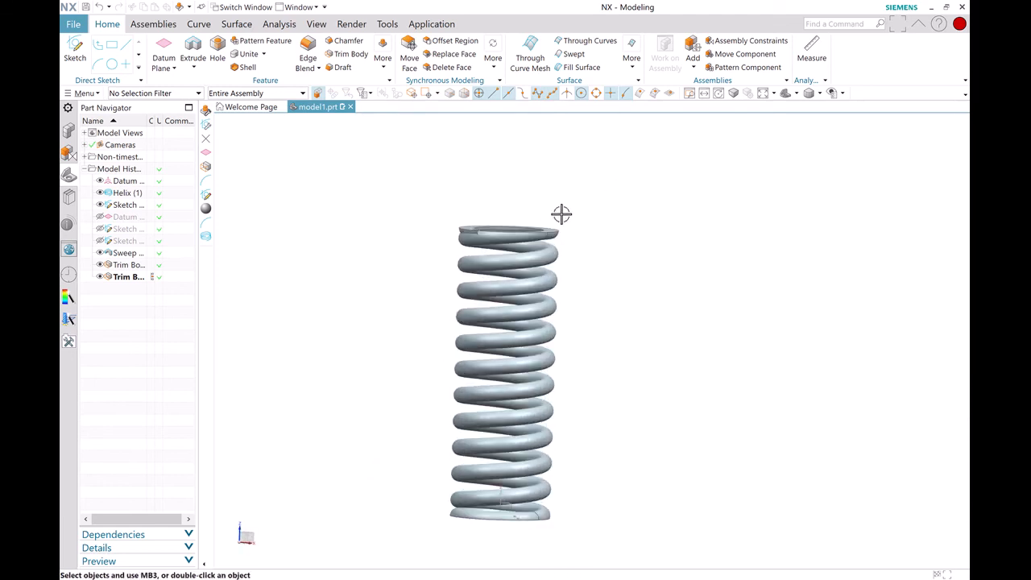
# Go through the spring's features in the model history and highlight the hidden upper datum plane
pyautogui.click(133, 252)
pyautogui.click(139, 241)
pyautogui.click(140, 230)
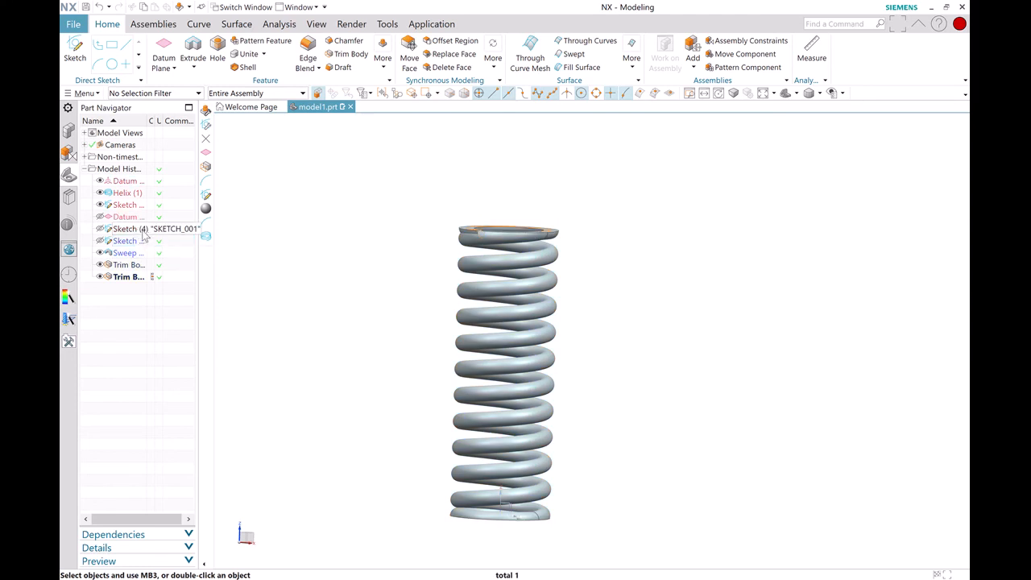
pyautogui.click(137, 220)
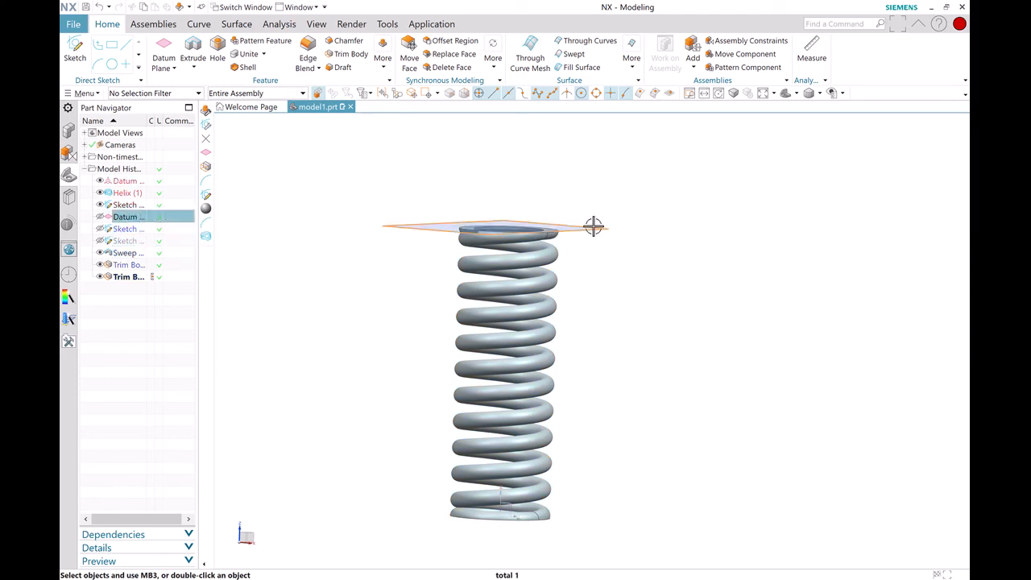